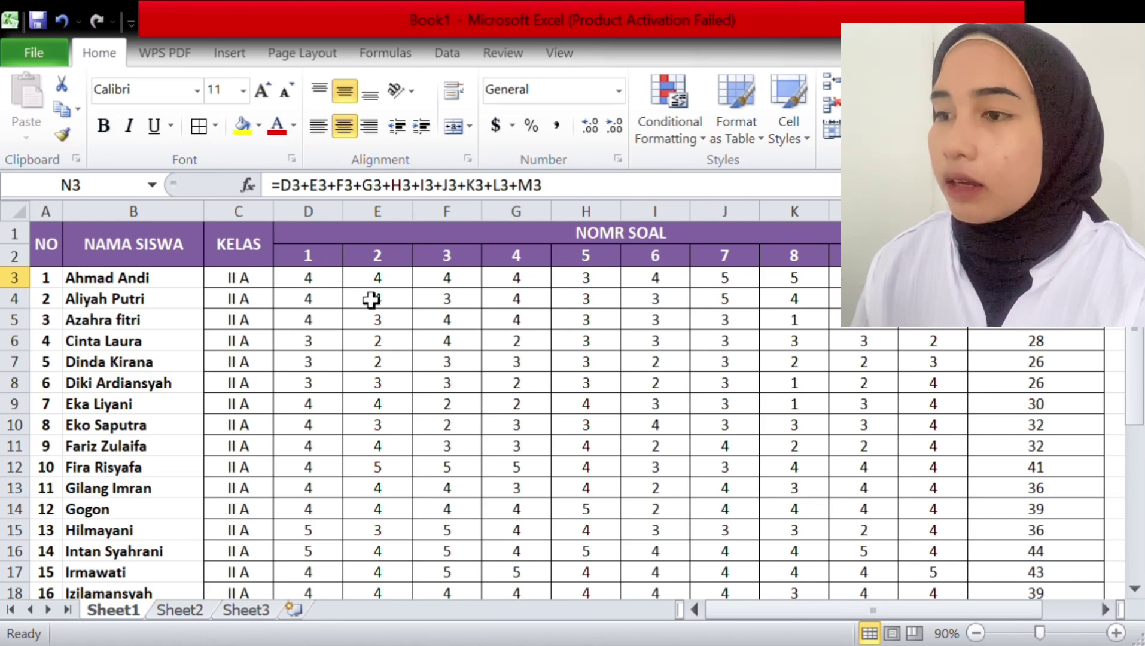
# Step: Look through the students' item scores on Sheet1 of the Book1 workbook
pyautogui.scroll(-2, 1137, 368)
pyautogui.moveTo(1136, 367); pyautogui.dragTo(1138, 512)
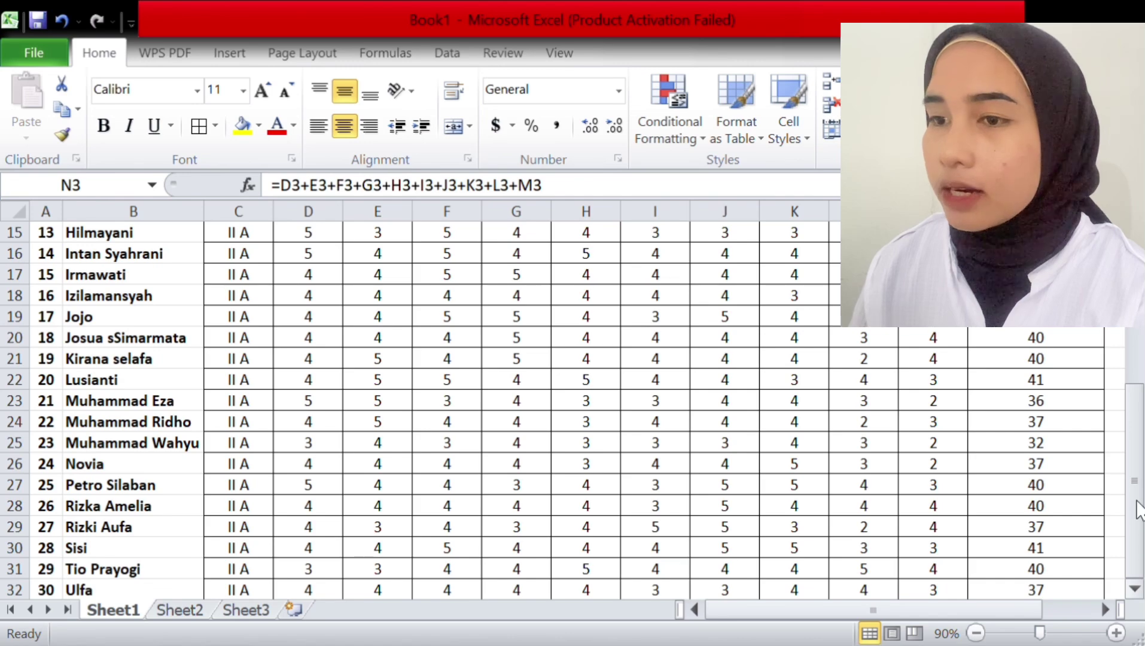
pyautogui.moveTo(1137, 468); pyautogui.dragTo(1138, 323)
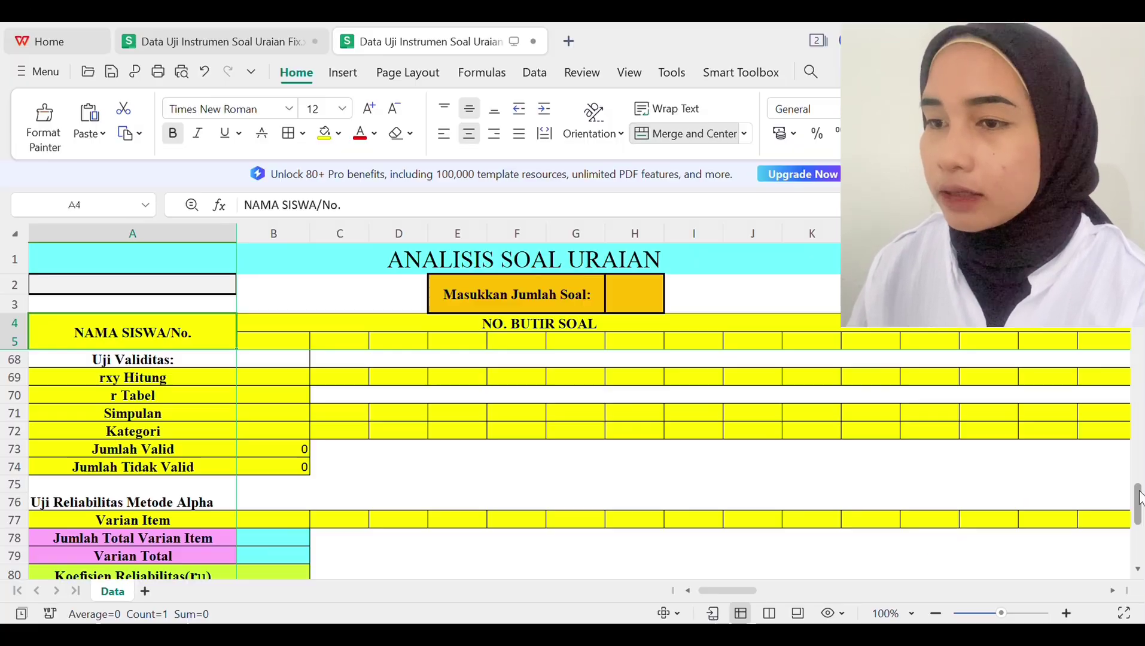
# Step: Look through the empty essay-question template's validity, reliability, difficulty (Tingkat Kesukaran) and discrimination (Daya Beda) sections
pyautogui.scroll(-3, 1138, 518)
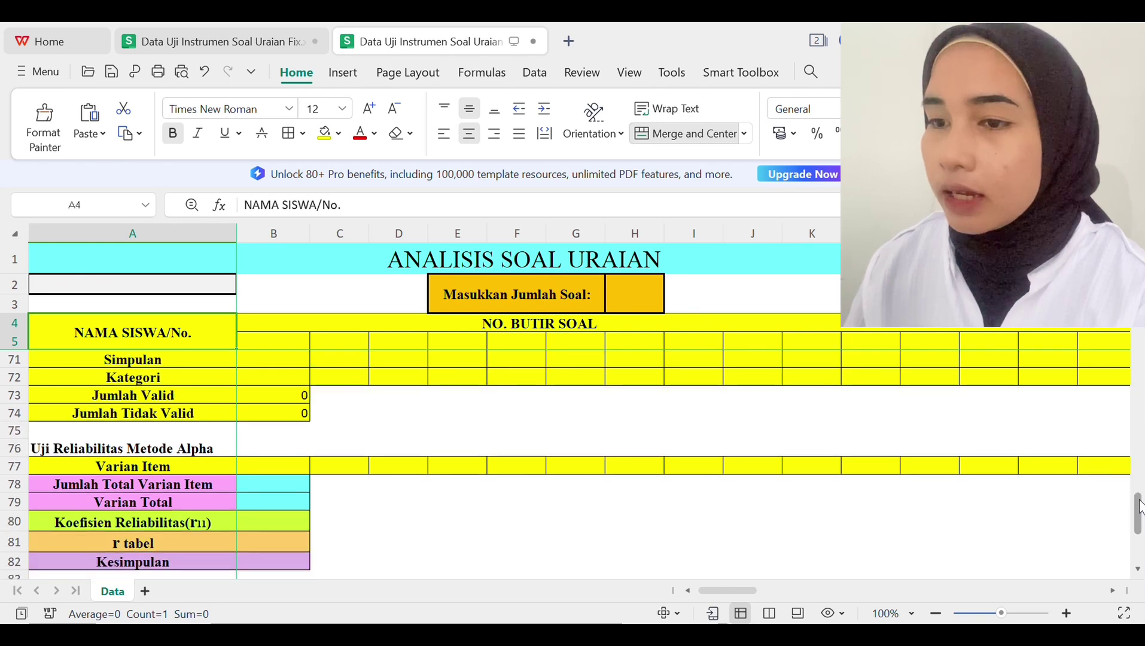
pyautogui.moveTo(1138, 518); pyautogui.dragTo(1139, 534)
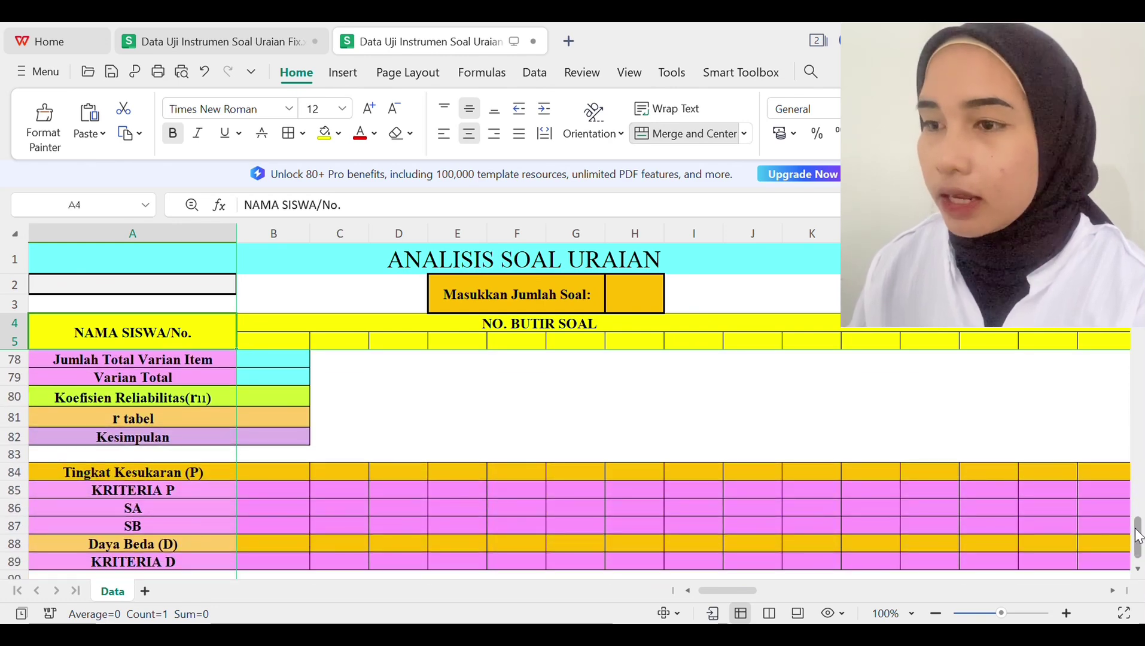
pyautogui.moveTo(1138, 534); pyautogui.dragTo(1111, 299)
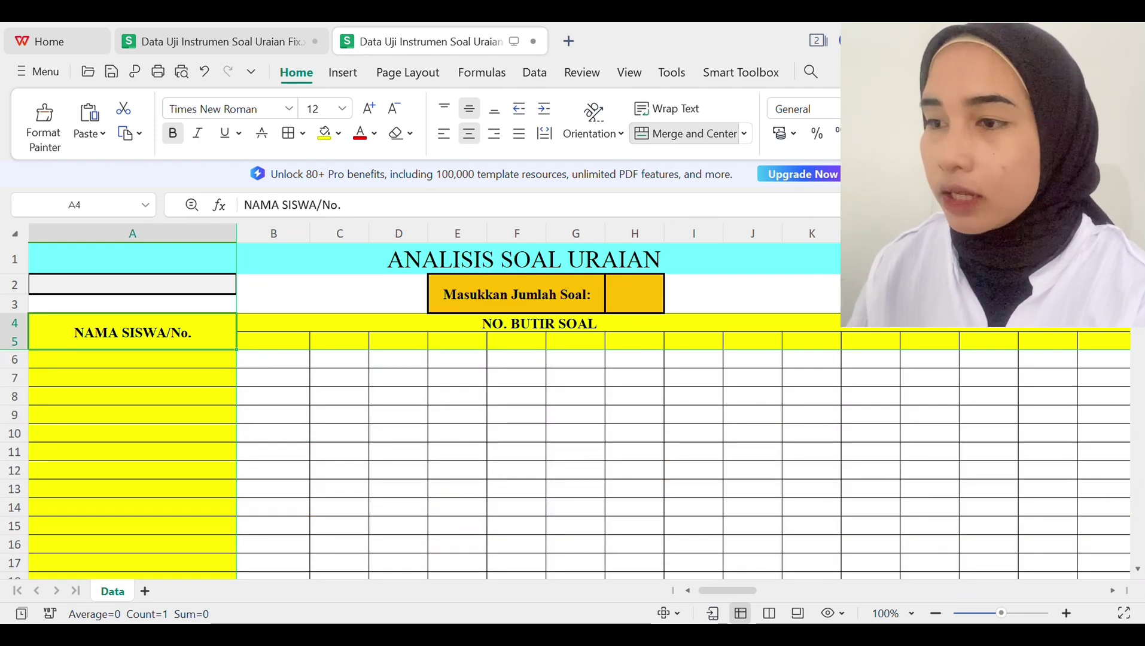
# Step: Set the number of questions (Masukkan Jumlah Soal) in H2 to 10
pyautogui.click(644, 304)
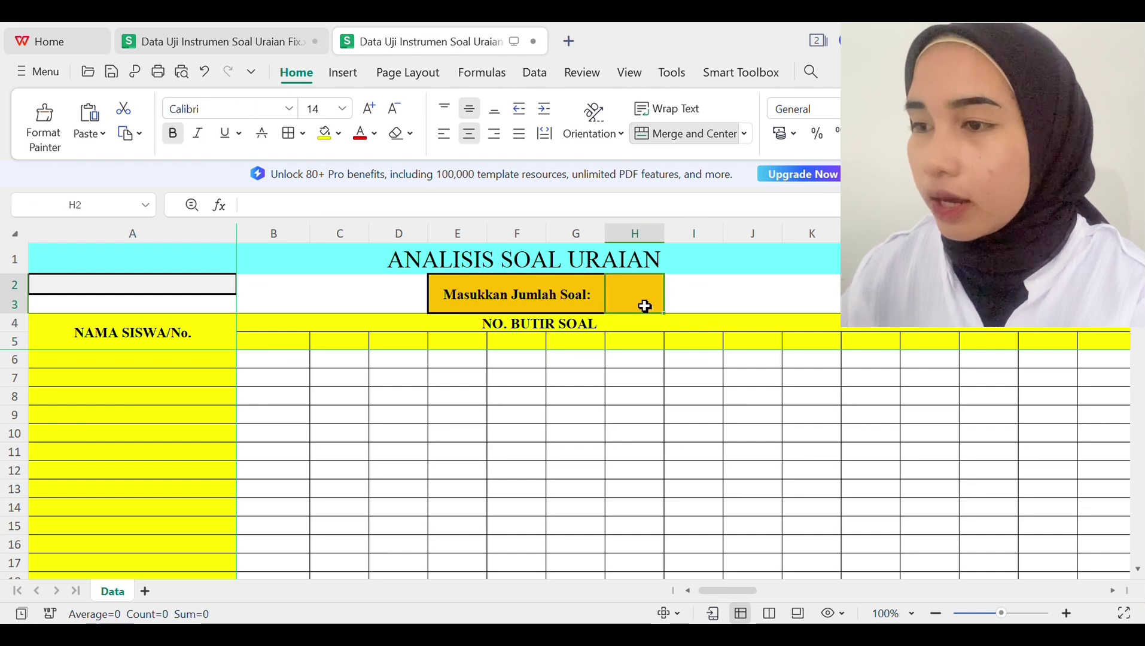
pyautogui.write('10')
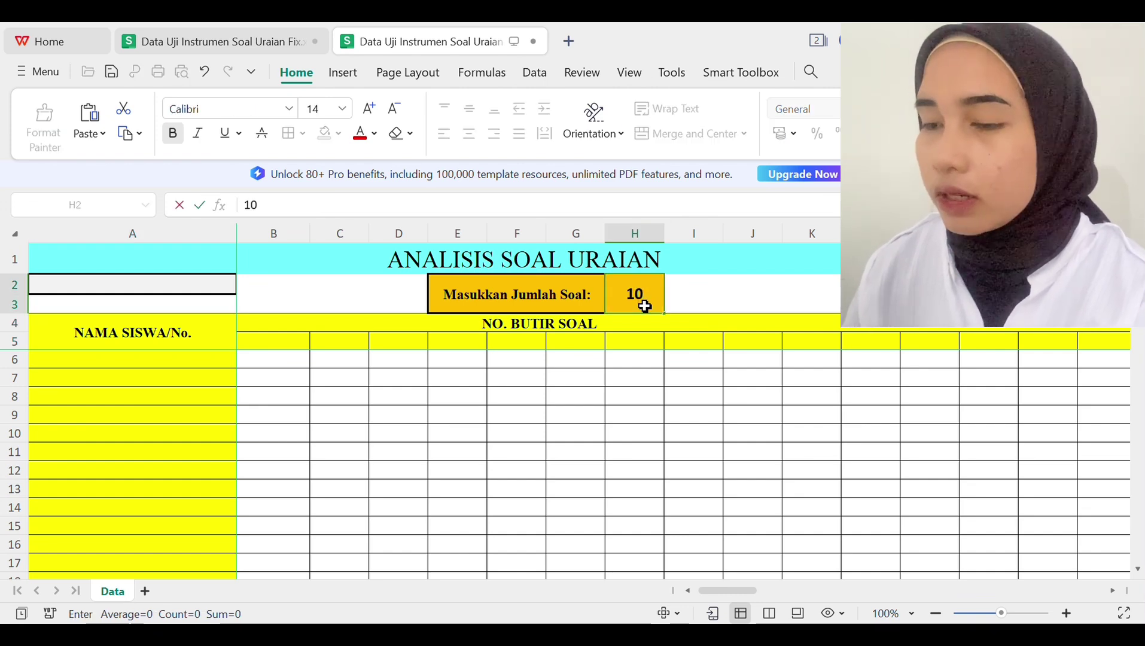
pyautogui.click(699, 312)
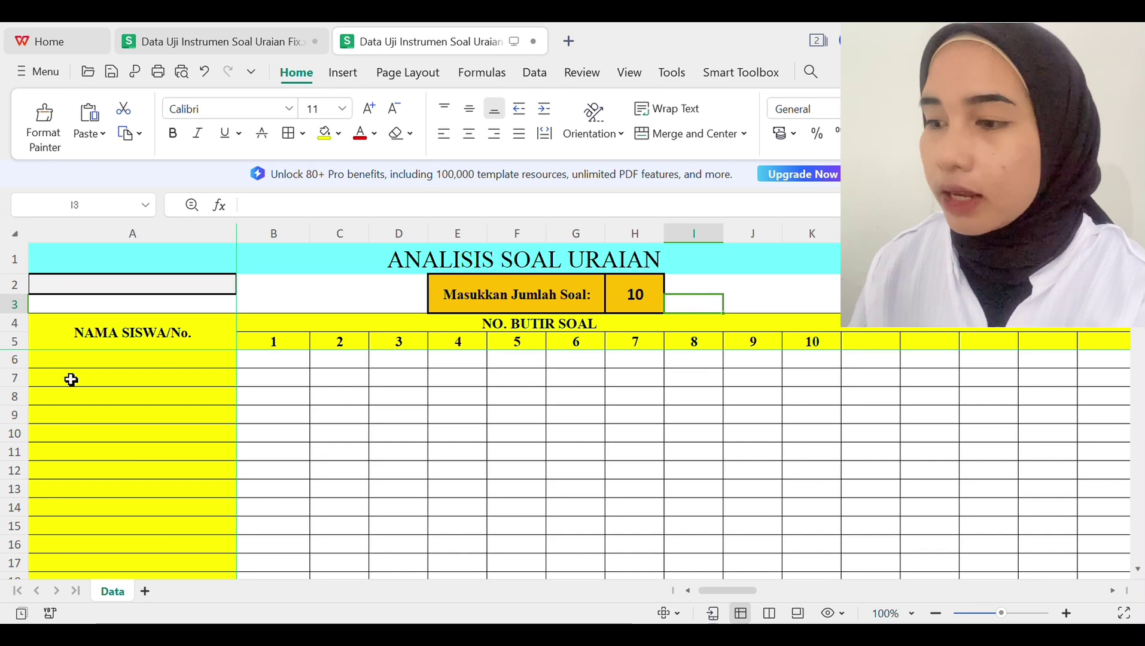
# Step: Copy all 30 student names from the Book1 workbook in Excel into the template's NAMA SISWA column, starting at A6
pyautogui.click(64, 362)
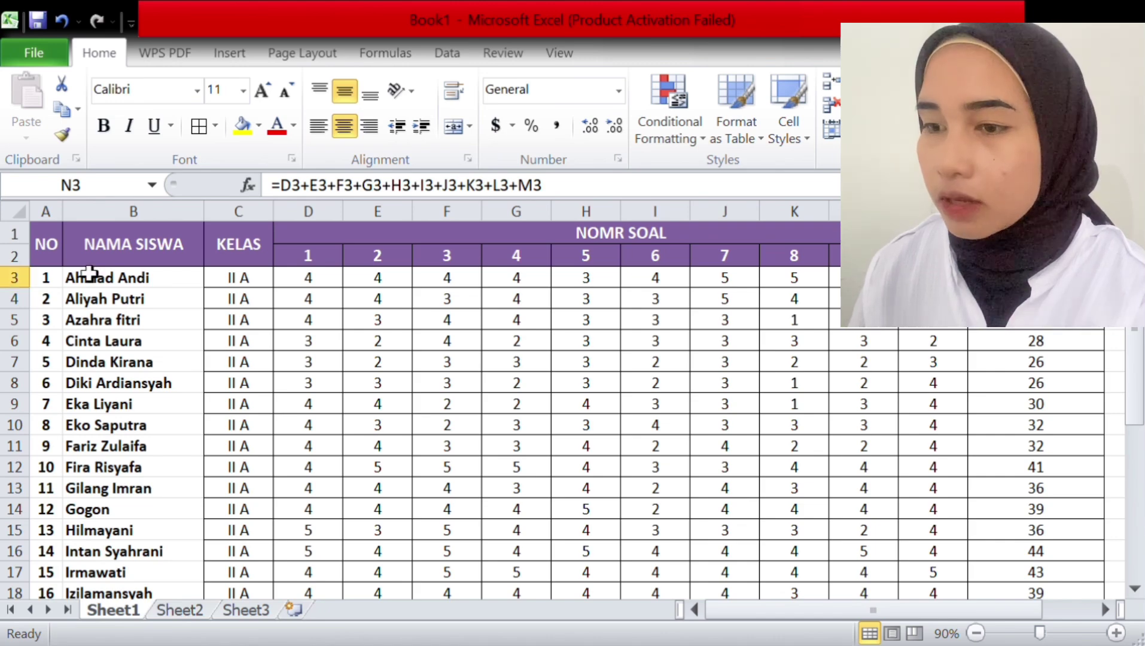
pyautogui.click(77, 278)
pyautogui.moveTo(78, 279); pyautogui.dragTo(167, 577)
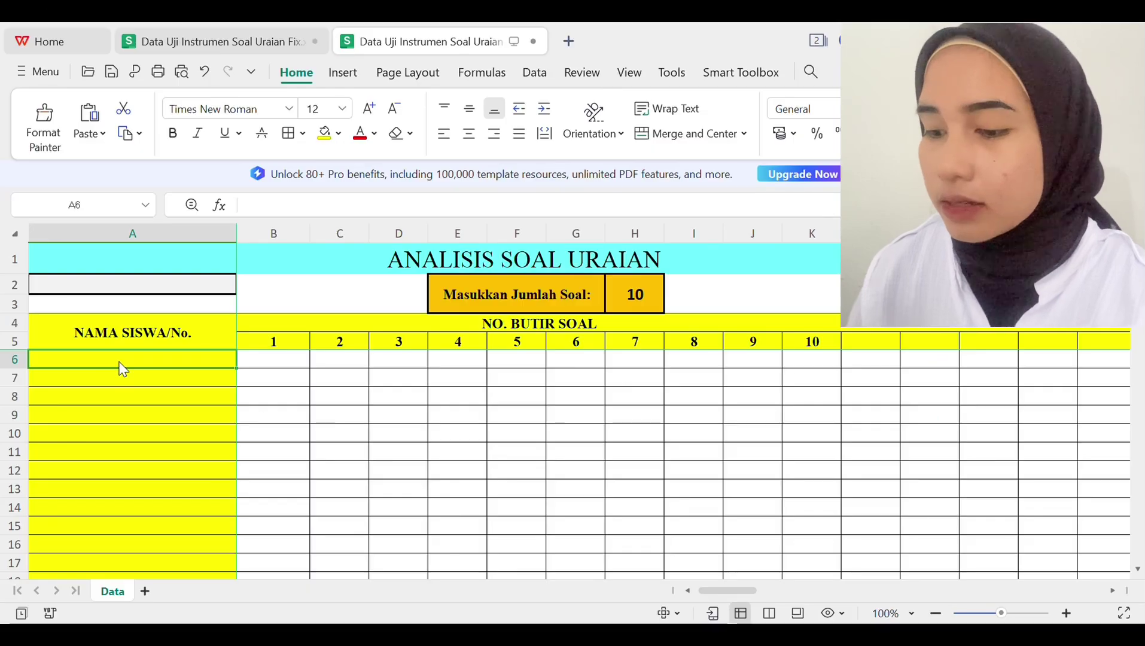
pyautogui.hotkey('ctrl', 'v')
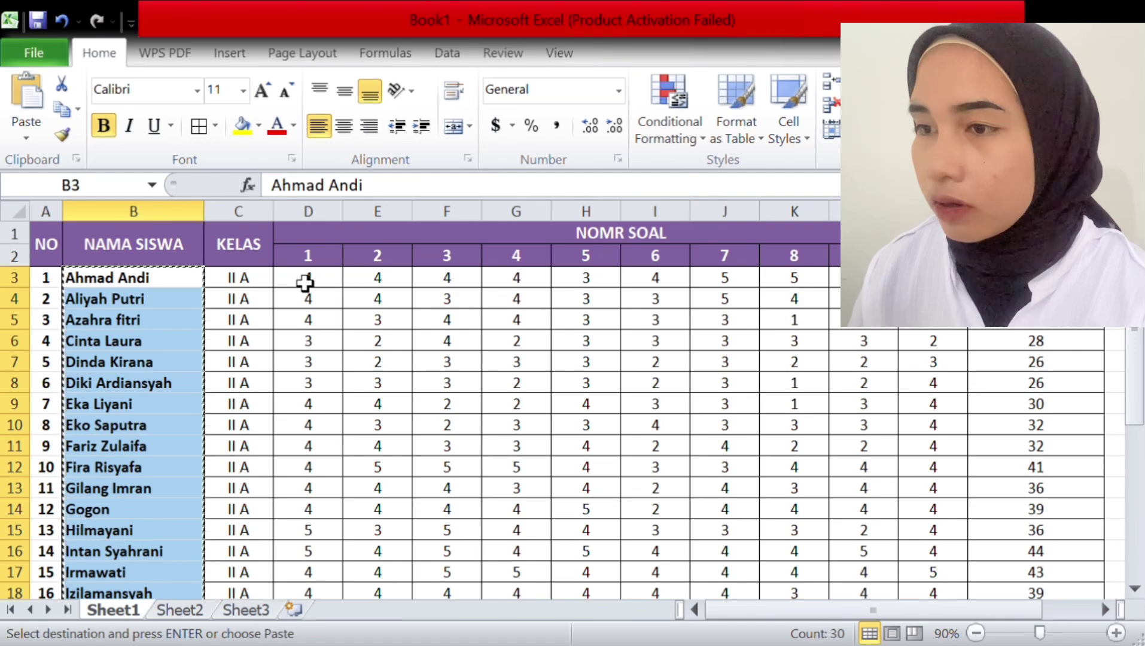
# Step: Copy every student's scores for questions 1 to 10 from Book1 in Excel into the template's score grid, starting at B6
pyautogui.click(307, 280)
pyautogui.moveTo(307, 283); pyautogui.dragTo(764, 566)
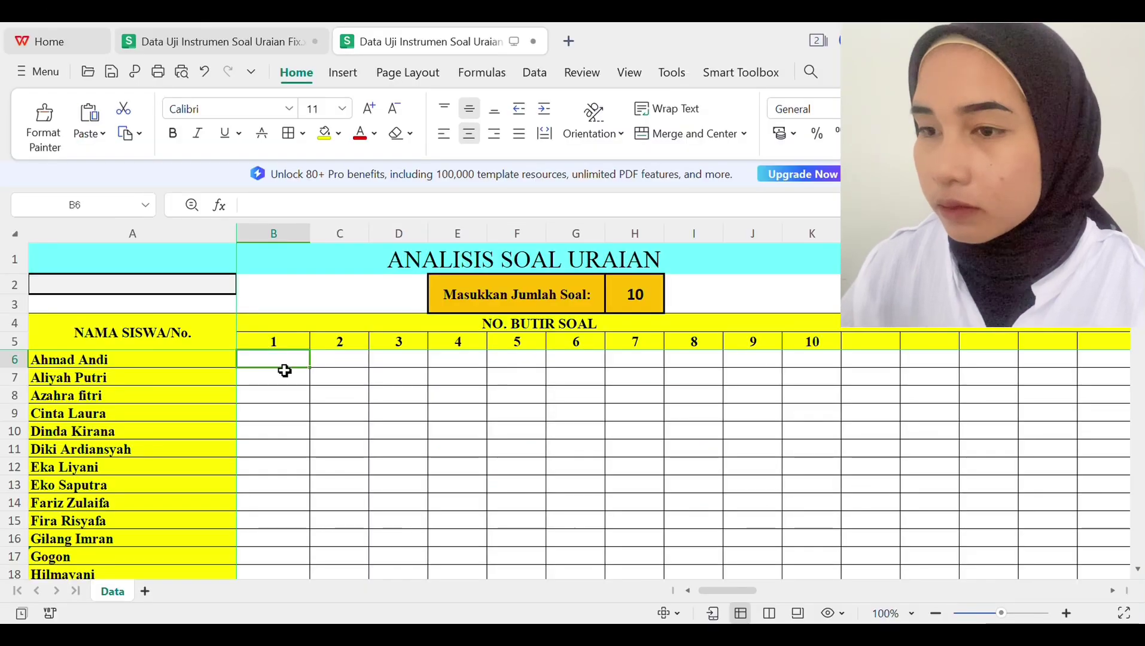
pyautogui.hotkey('ctrl', 'v')
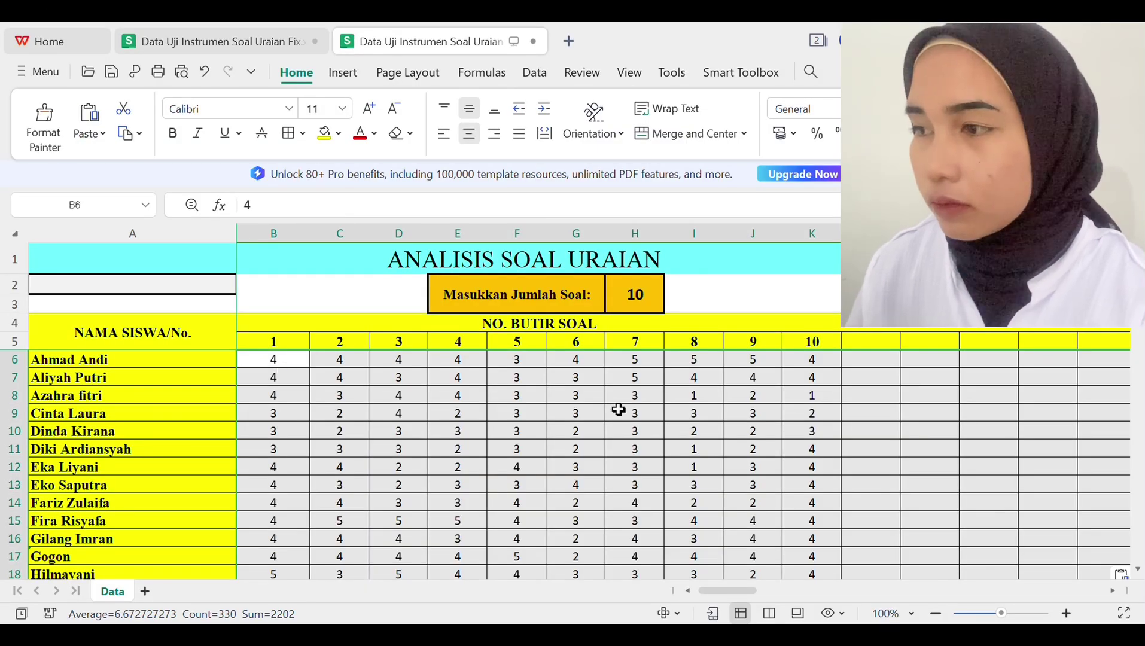
pyautogui.click(755, 453)
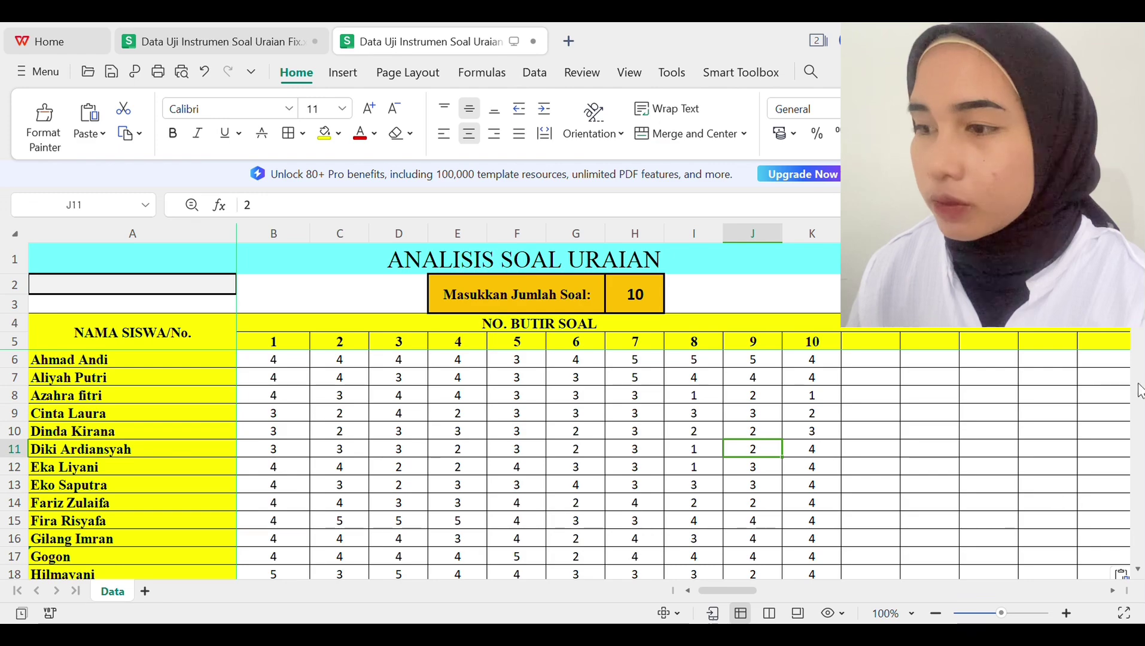
# Step: Examine the Jumlah Benar row's SUM formula and the student score cells it adds up
pyautogui.scroll(-5, 1141, 353)
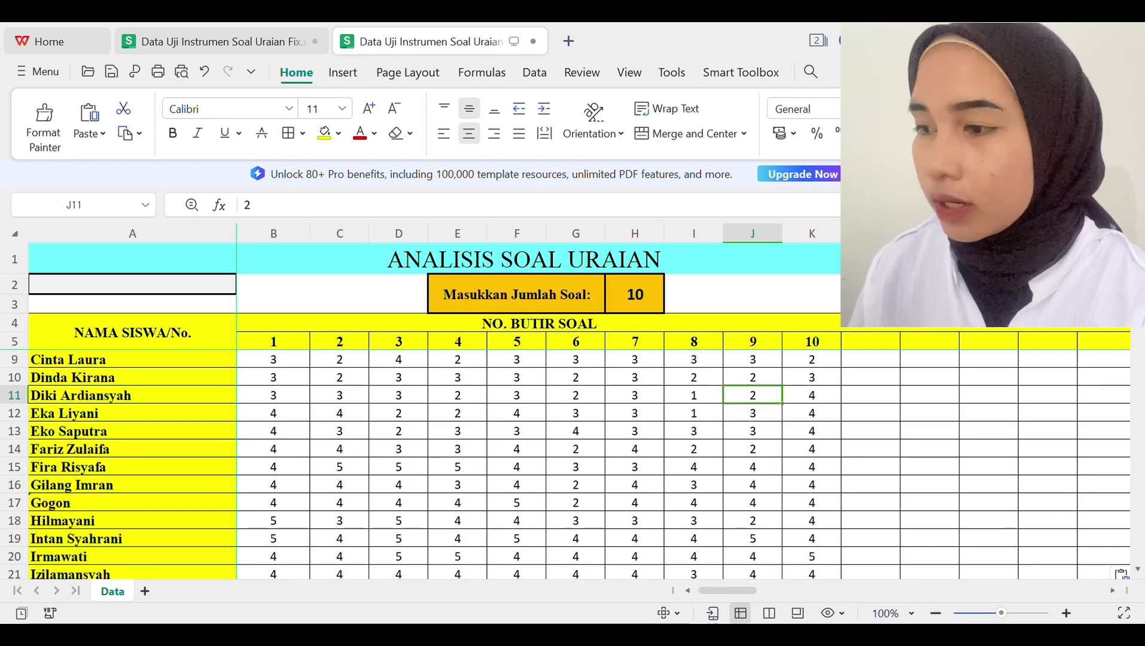
pyautogui.moveTo(1141, 353); pyautogui.dragTo(1139, 502)
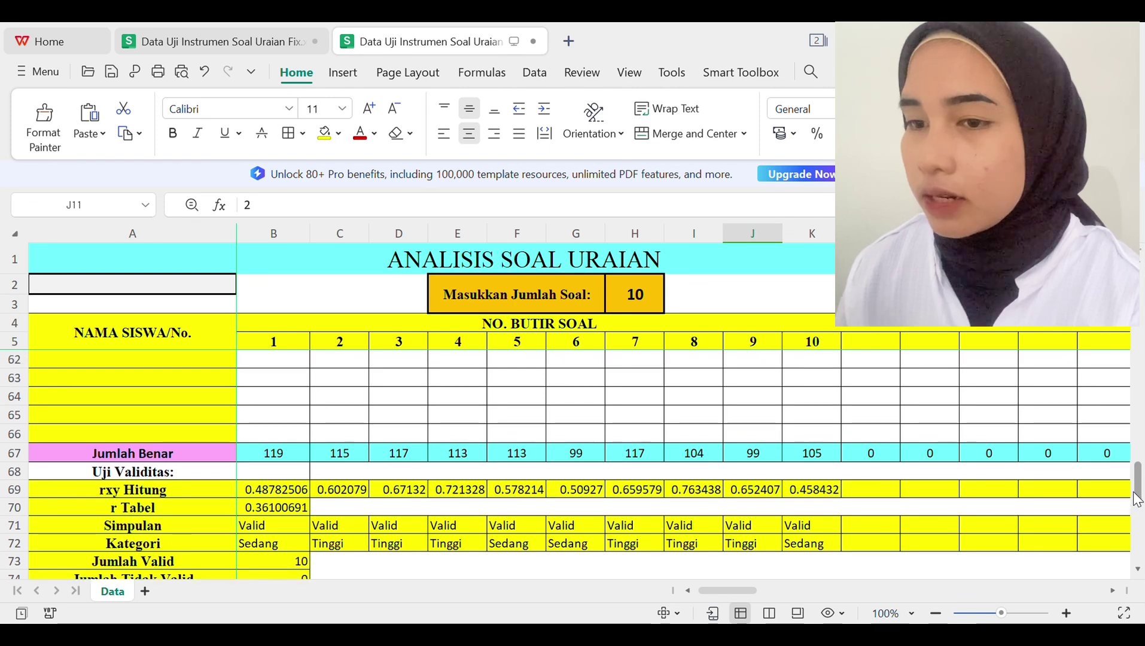
pyautogui.click(269, 440)
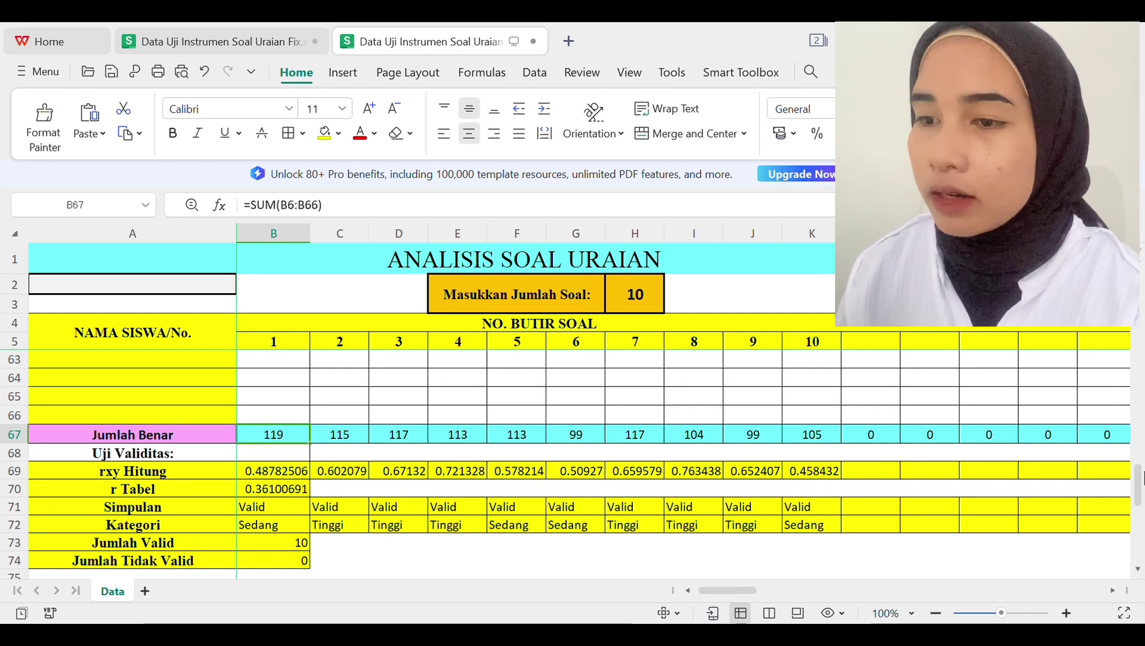
pyautogui.moveTo(1143, 479)
pyautogui.mouseDown()
pyautogui.moveTo(1140, 494)
pyautogui.moveTo(1141, 482)
pyautogui.mouseUp()
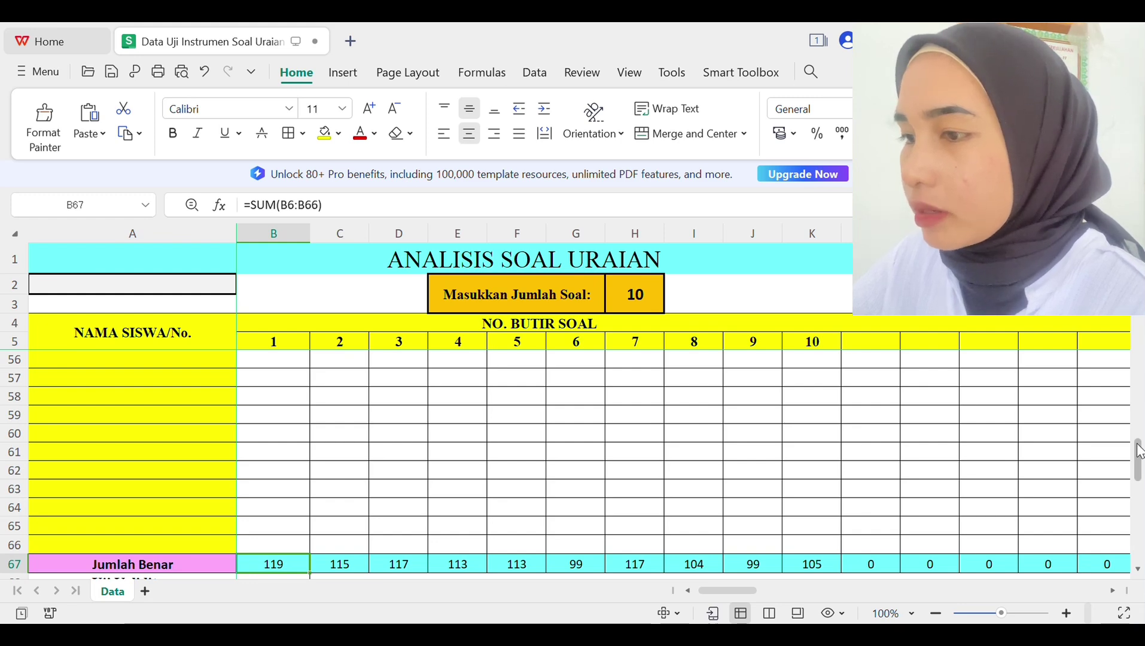
pyautogui.moveTo(1139, 452)
pyautogui.mouseDown()
pyautogui.moveTo(1139, 313)
pyautogui.moveTo(1135, 545)
pyautogui.moveTo(1135, 464)
pyautogui.mouseUp()
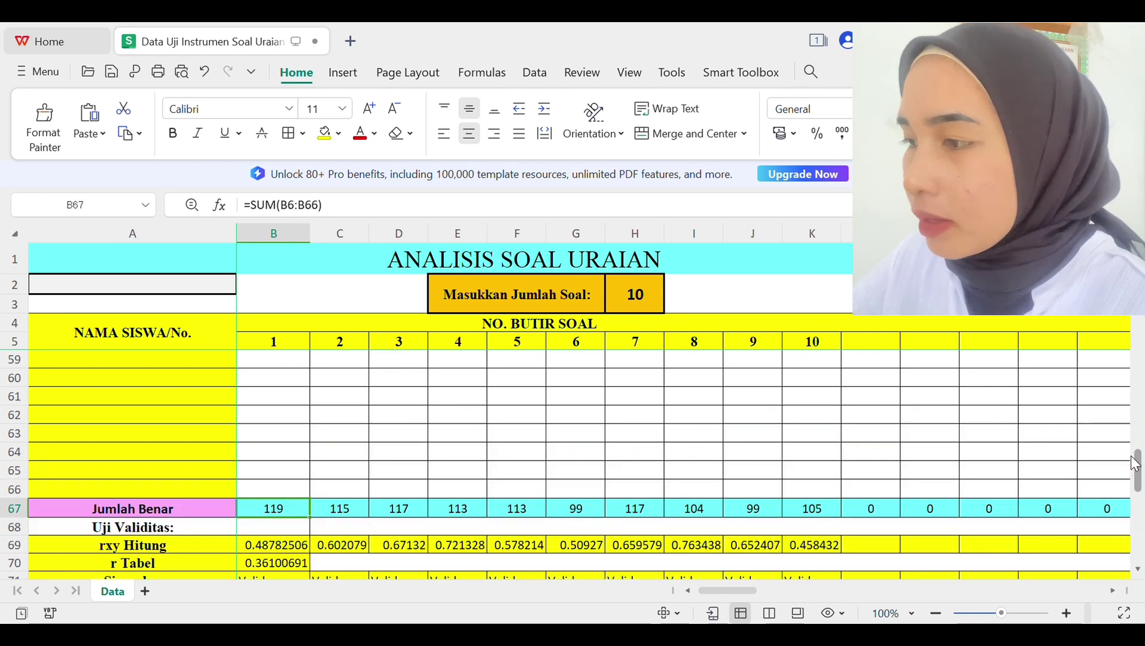
pyautogui.moveTo(1135, 463); pyautogui.dragTo(1135, 470)
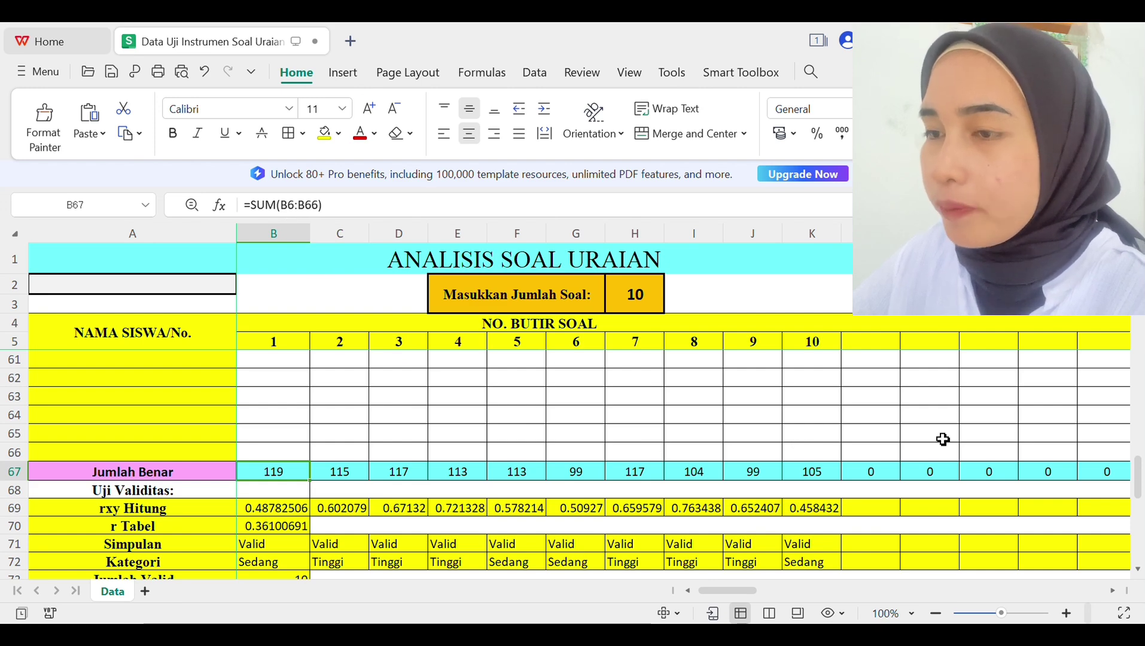
pyautogui.moveTo(1139, 473); pyautogui.dragTo(1142, 292)
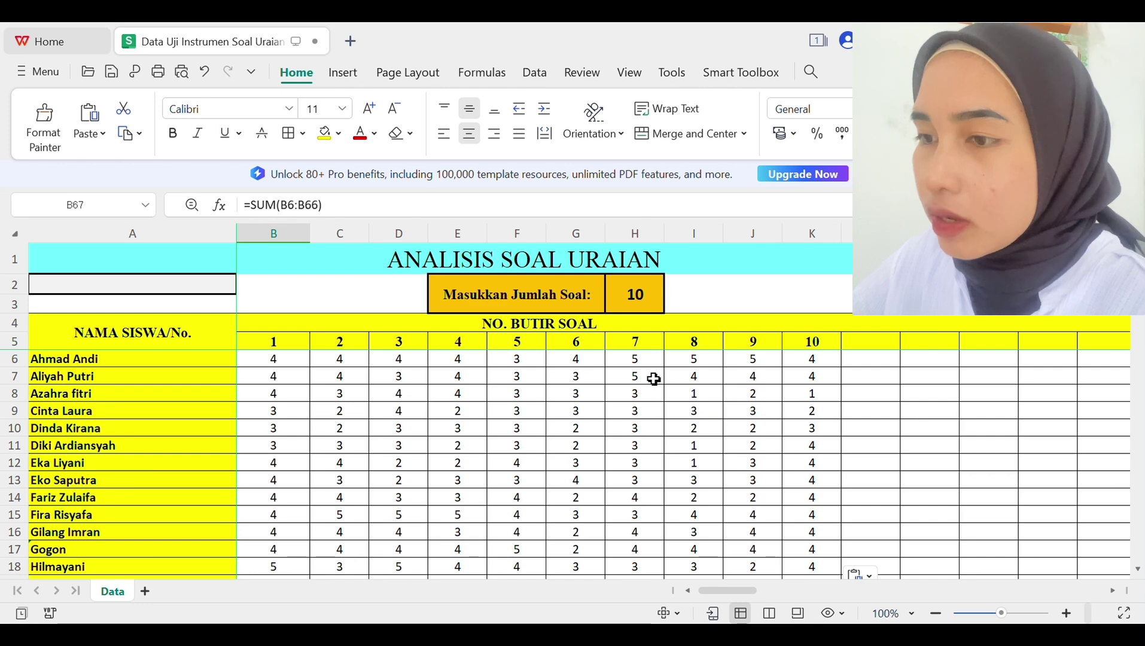
pyautogui.moveTo(277, 363); pyautogui.dragTo(303, 567)
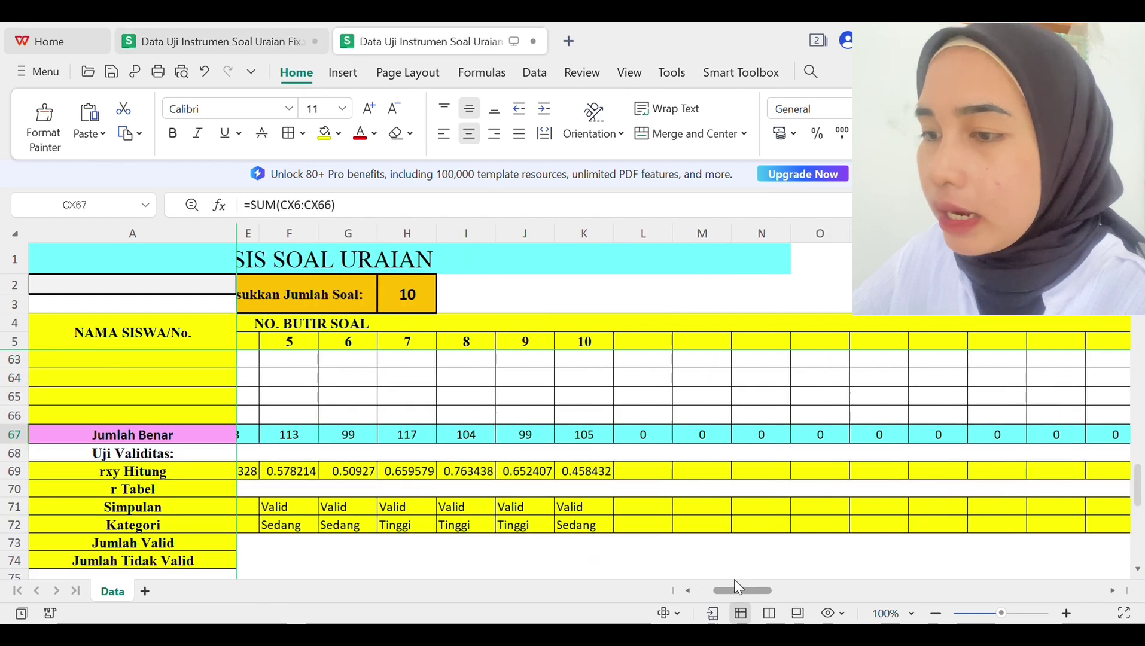
pyautogui.click(688, 590)
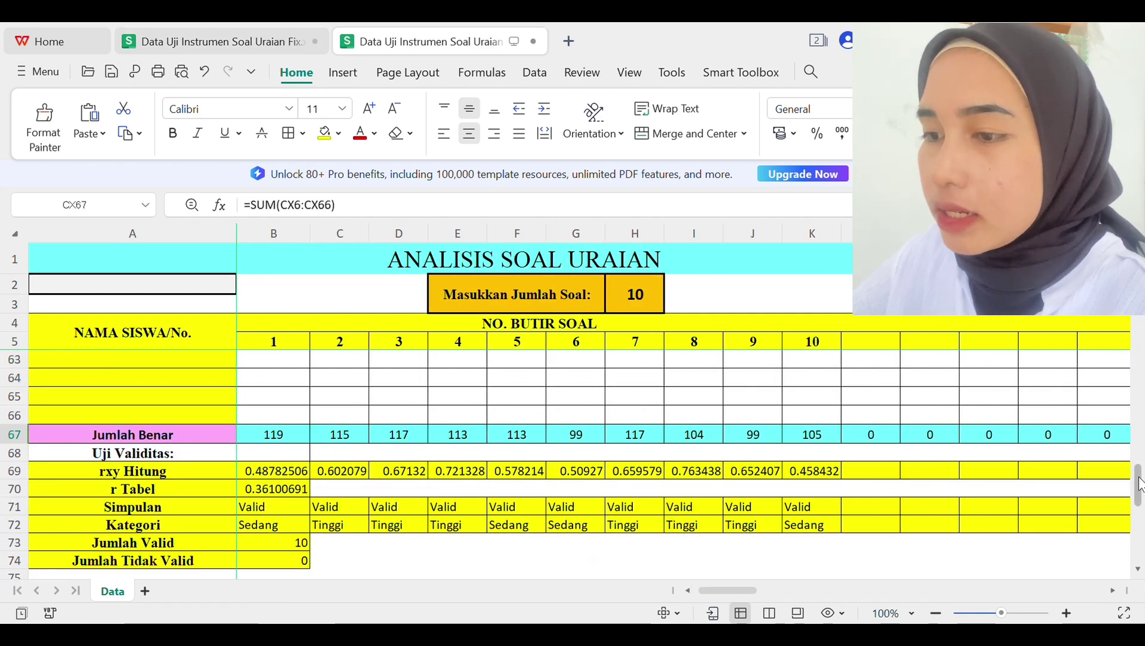
# Step: Examine the PEARSON formula behind the rxy Hitung value for question 1 in B69
pyautogui.moveTo(1140, 485); pyautogui.dragTo(1140, 495)
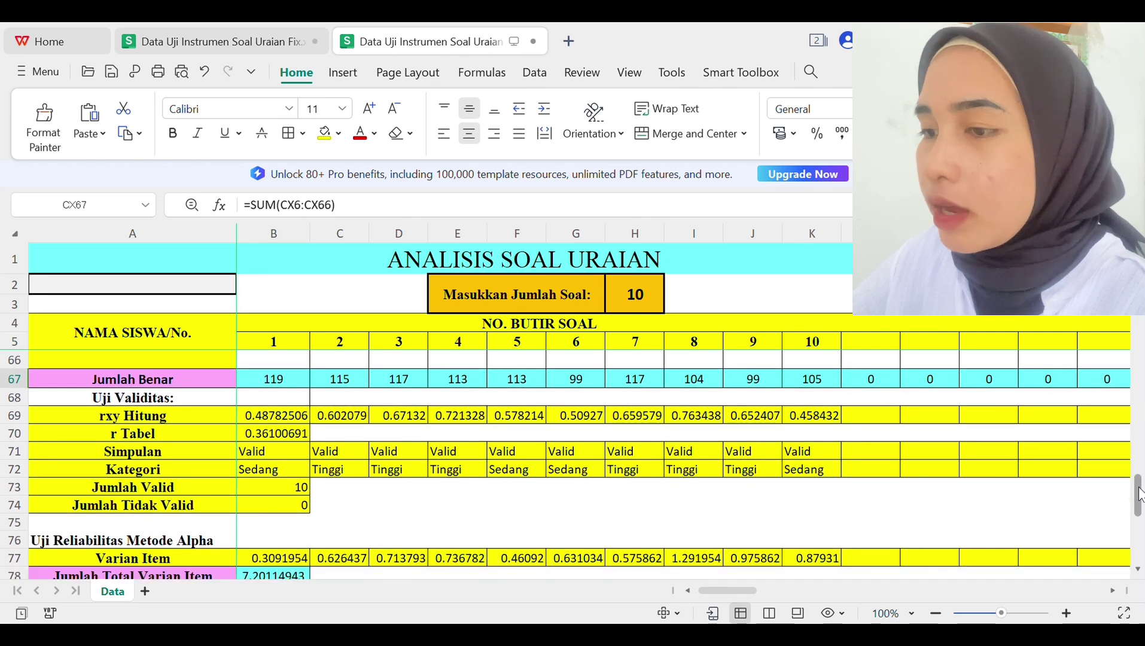
pyautogui.click(211, 406)
pyautogui.click(209, 419)
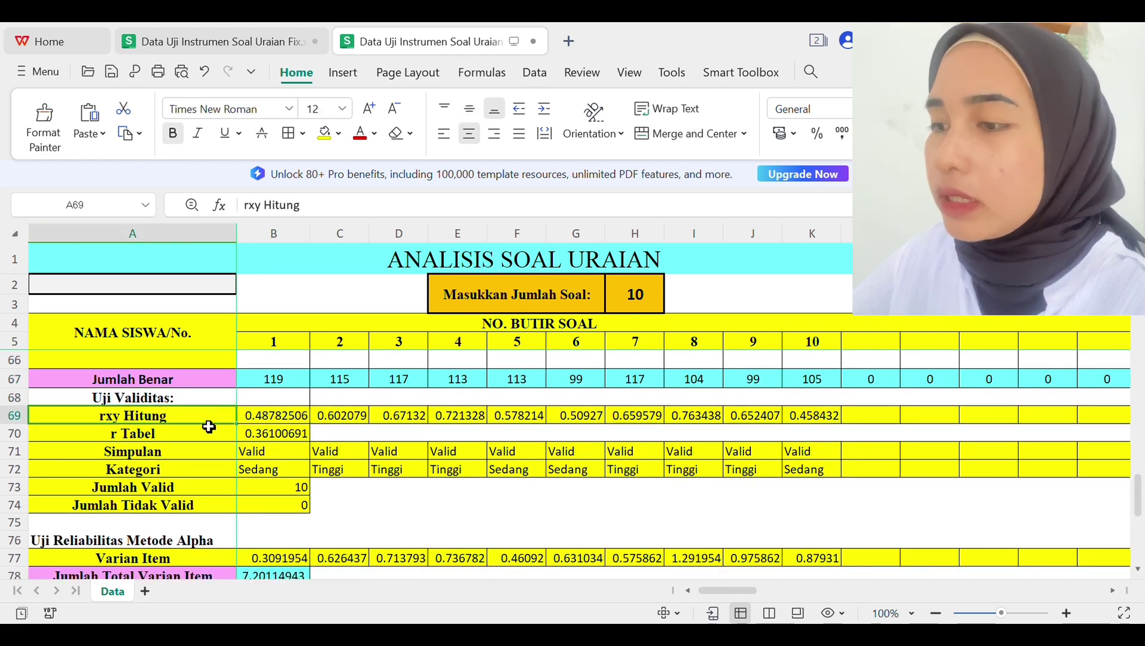
pyautogui.click(314, 214)
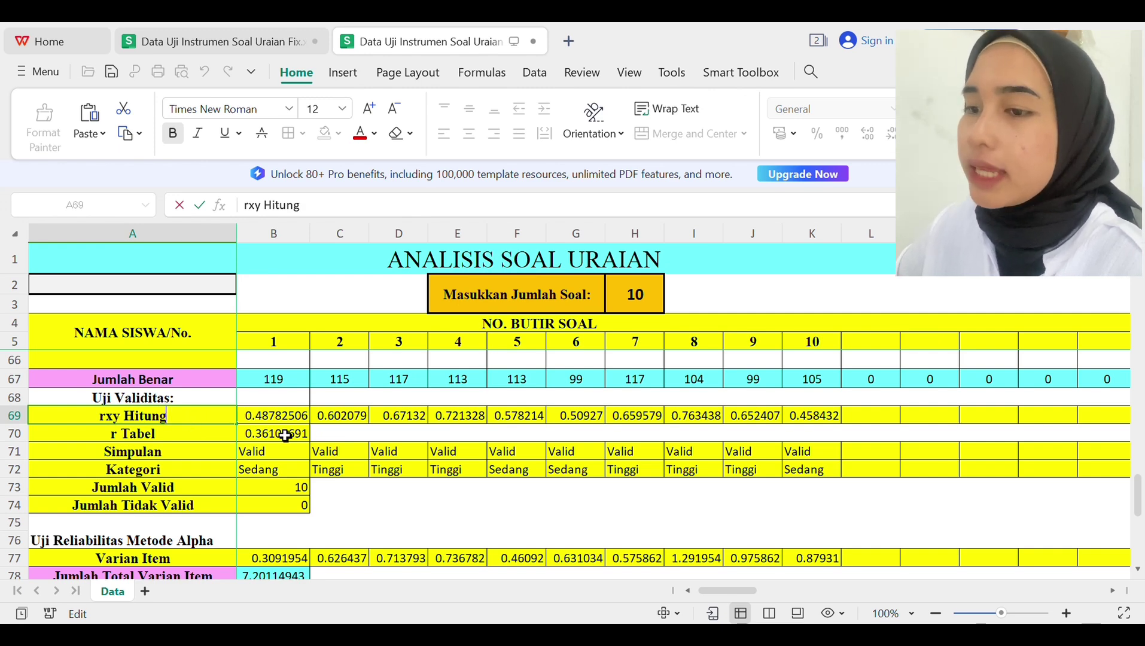
pyautogui.press('Tab')
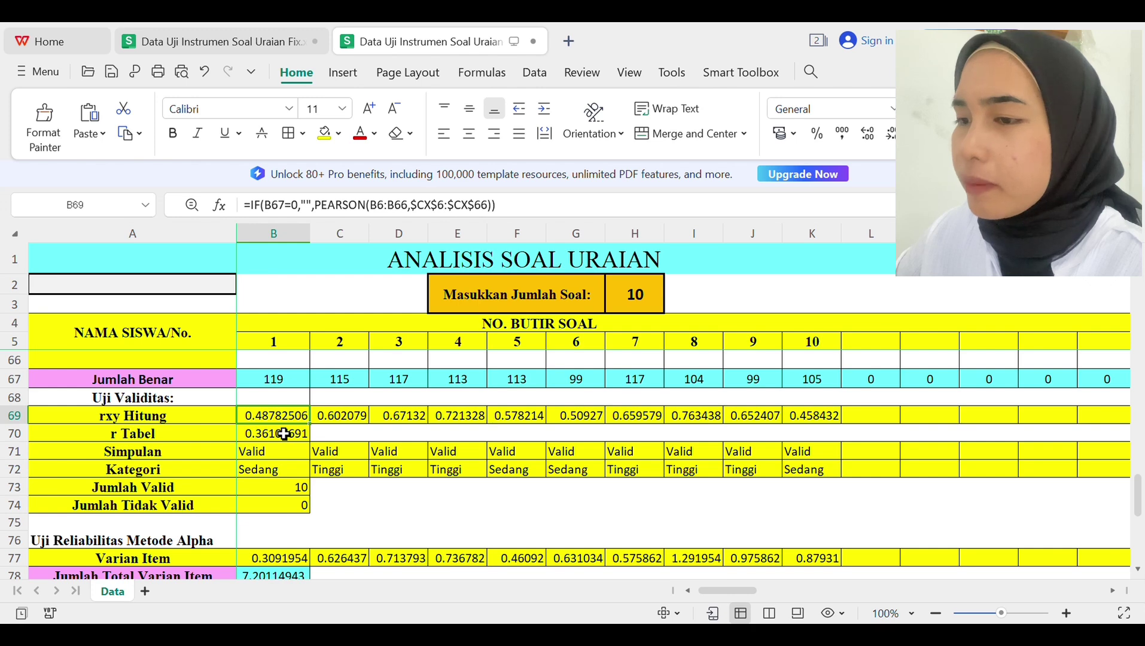
pyautogui.click(517, 213)
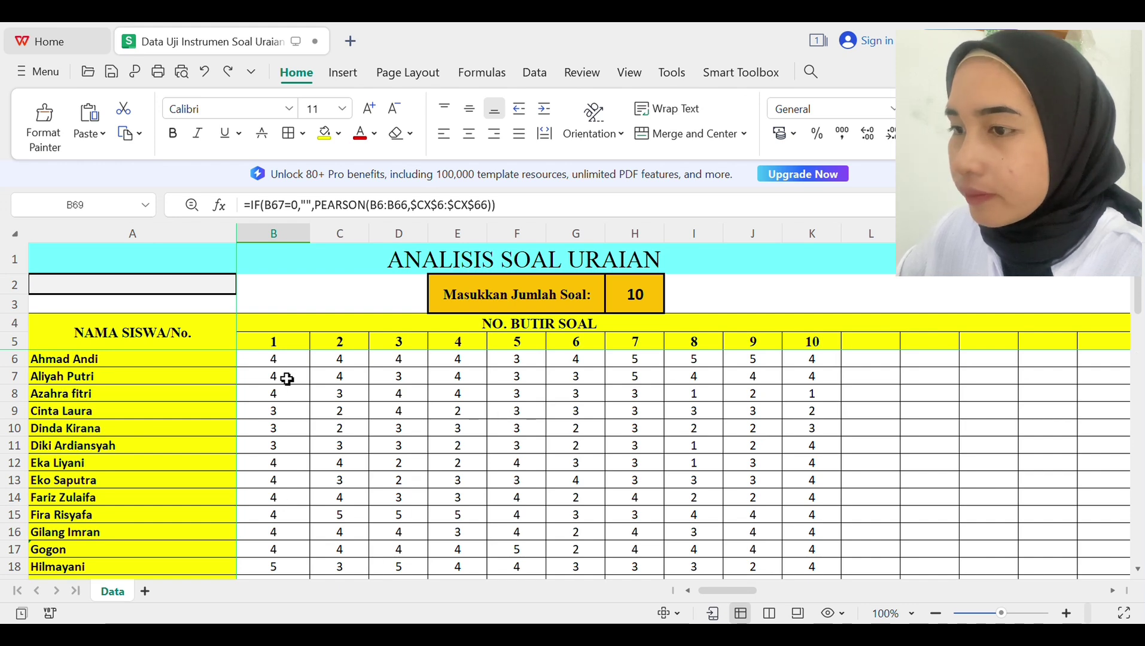
# Step: Trace the two ranges used by the rxy Hitung formula: question 1 scores in B6:B66 and Skor Siswa in CX6:CX66
pyautogui.moveTo(281, 359); pyautogui.dragTo(288, 483)
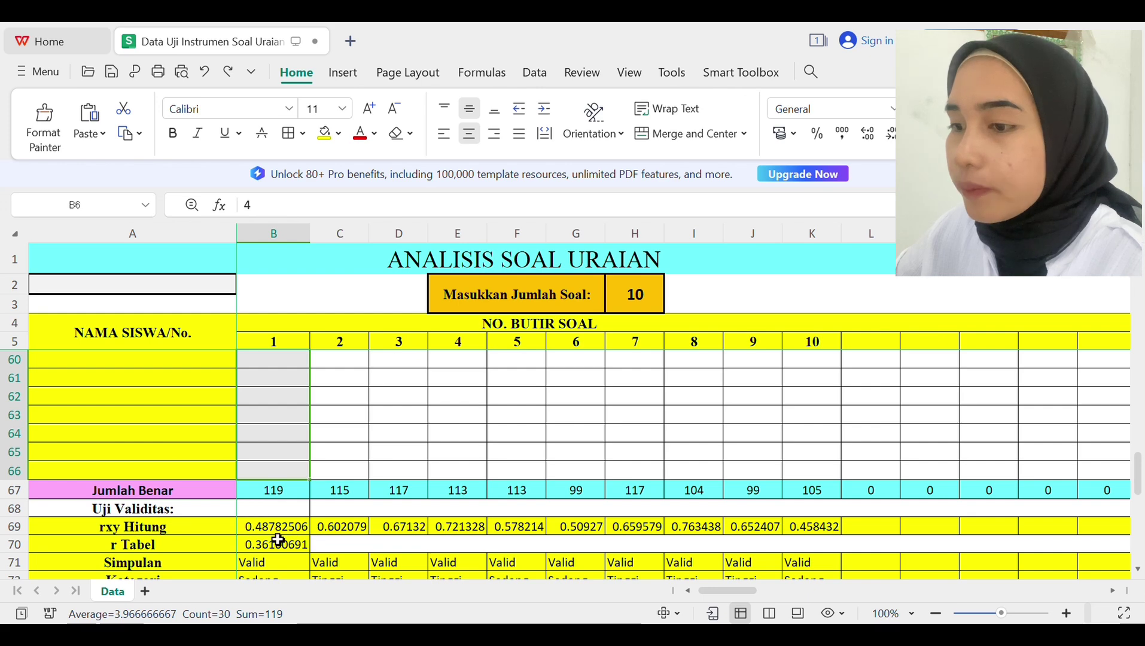
pyautogui.click(280, 532)
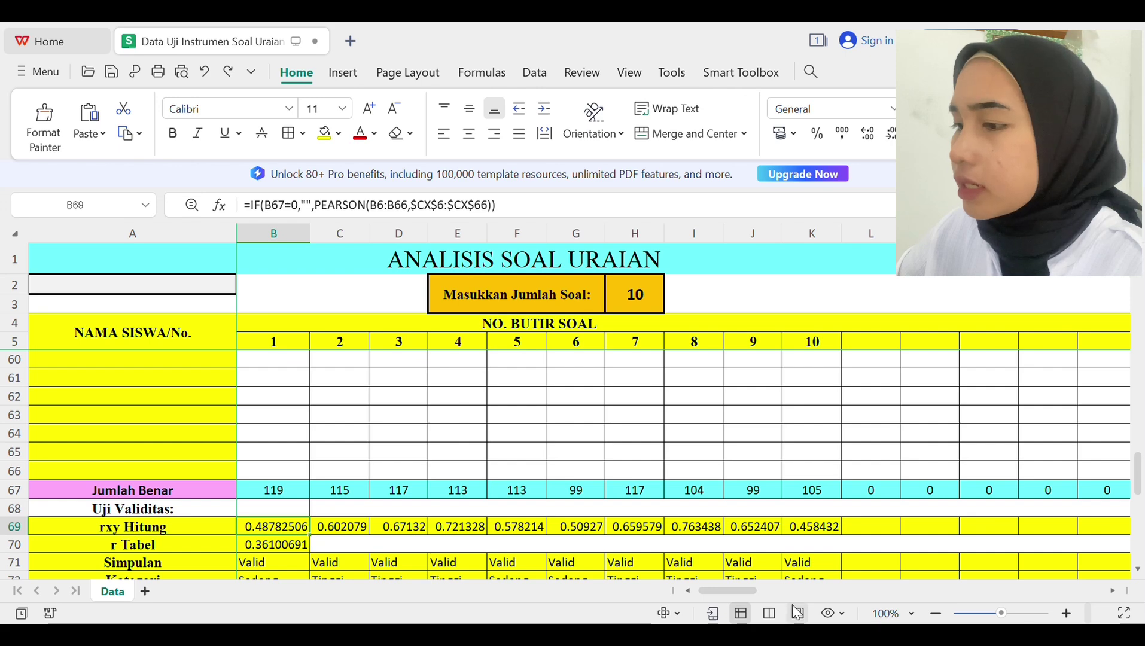
pyautogui.moveTo(745, 591); pyautogui.dragTo(1123, 600)
pyautogui.moveTo(1139, 488); pyautogui.dragTo(1139, 297)
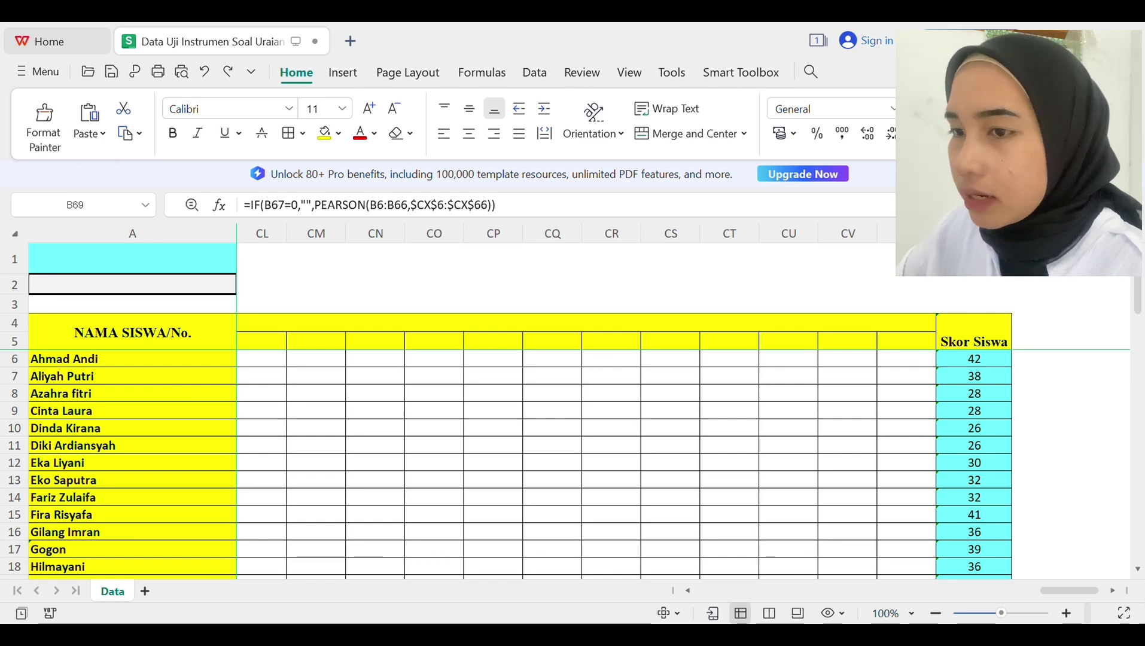
pyautogui.moveTo(969, 360); pyautogui.dragTo(991, 419)
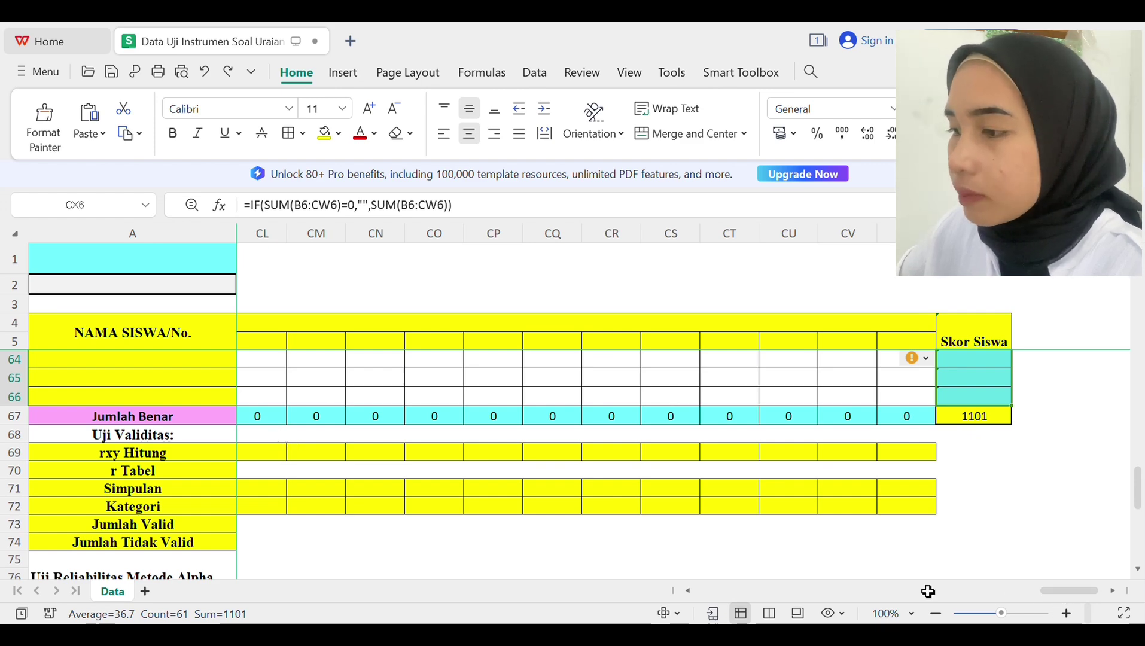
pyautogui.moveTo(1054, 596); pyautogui.dragTo(712, 596)
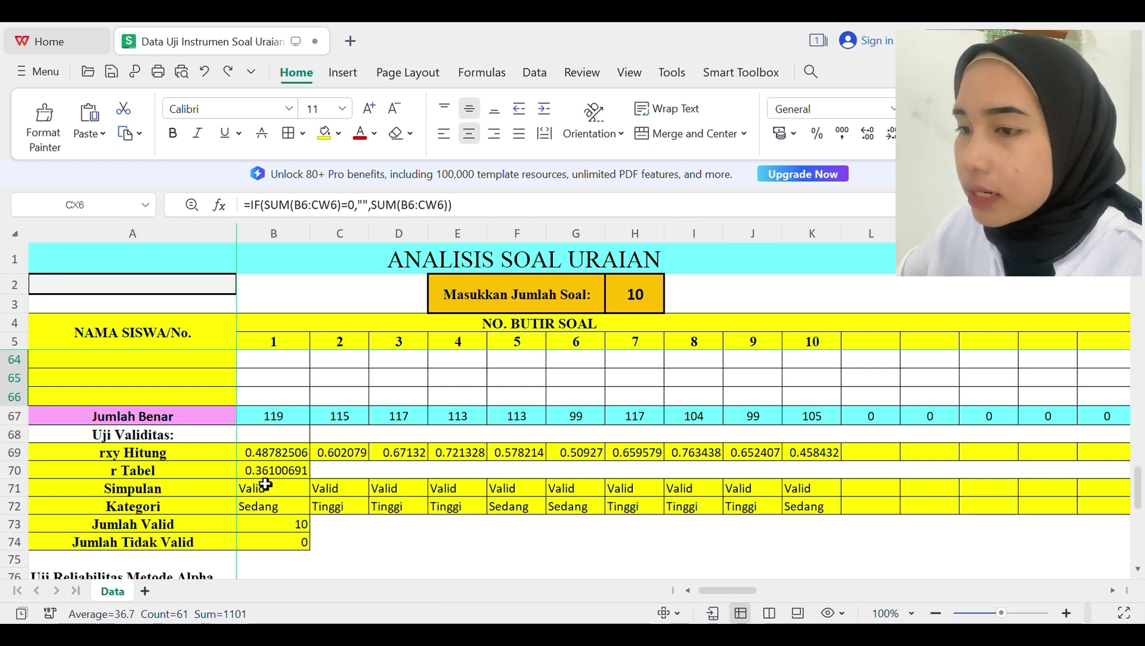
pyautogui.click(269, 459)
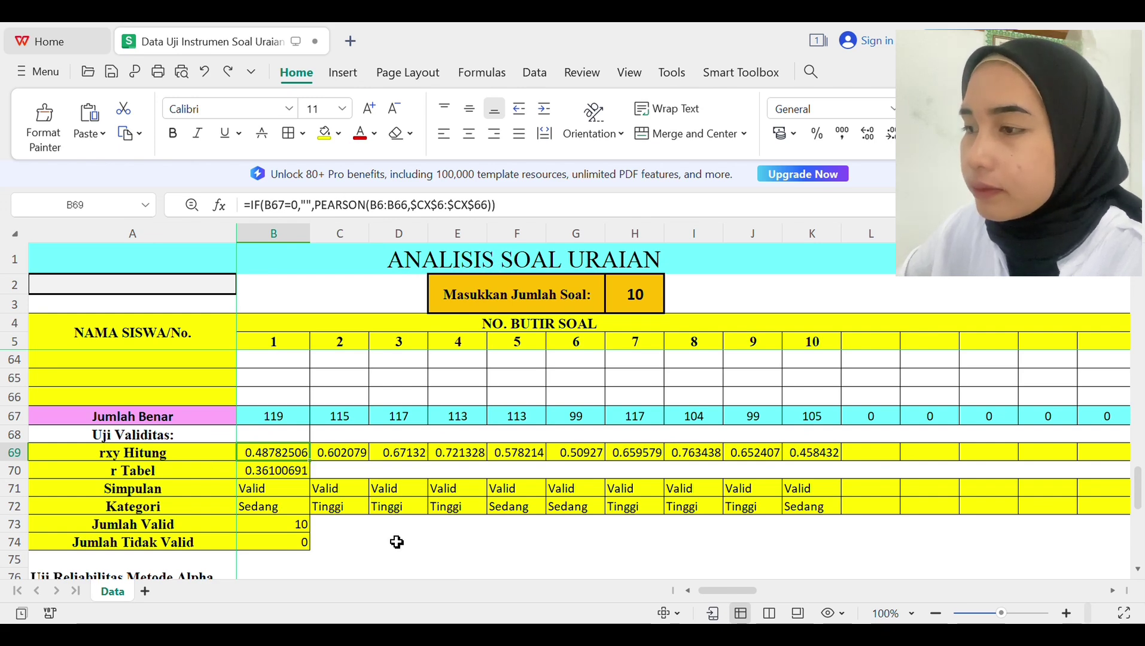
# Step: Examine the TINV-based formula behind the r Tabel value in B70
pyautogui.scroll(-1, 396, 541)
pyautogui.press('Down')
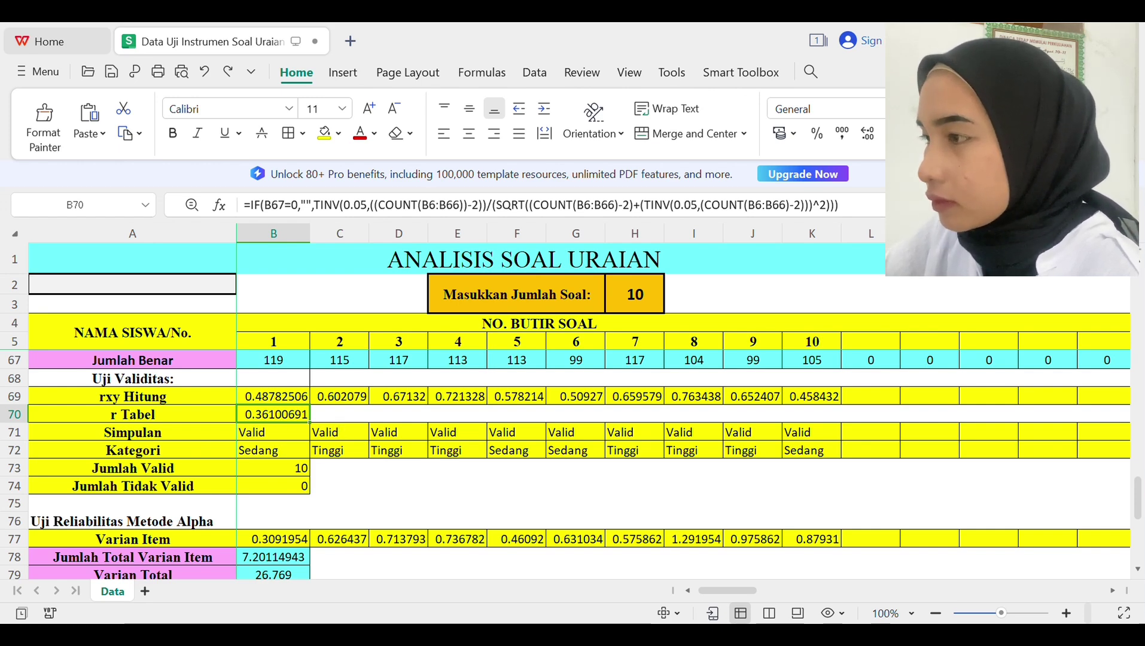
pyautogui.click(812, 486)
pyautogui.scroll(1, 812, 486)
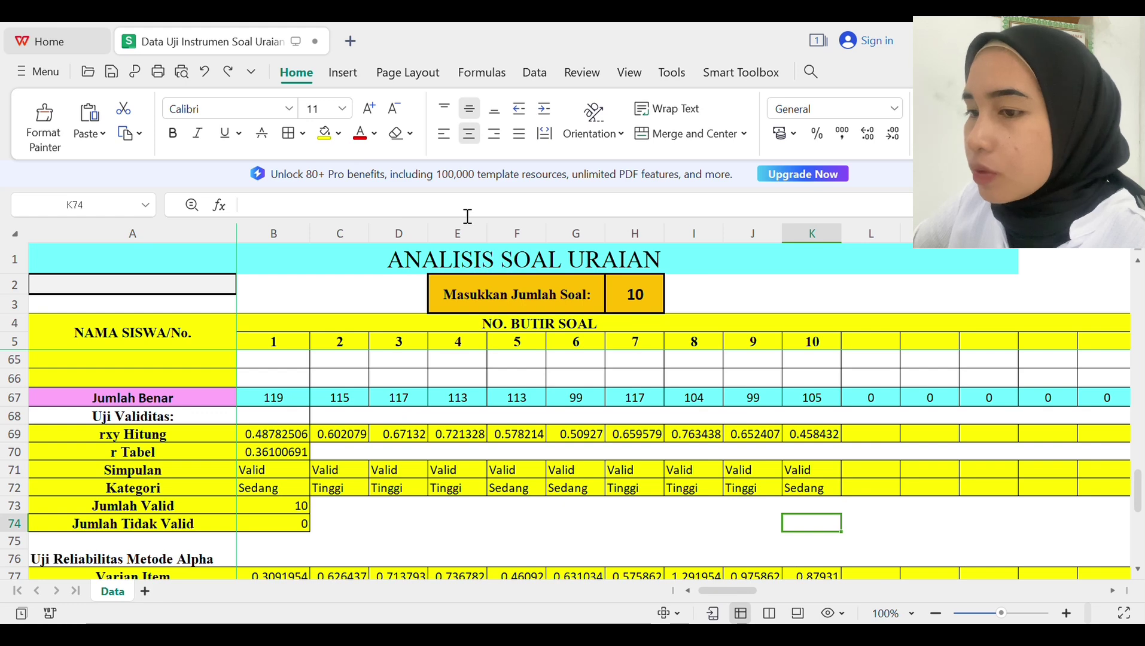
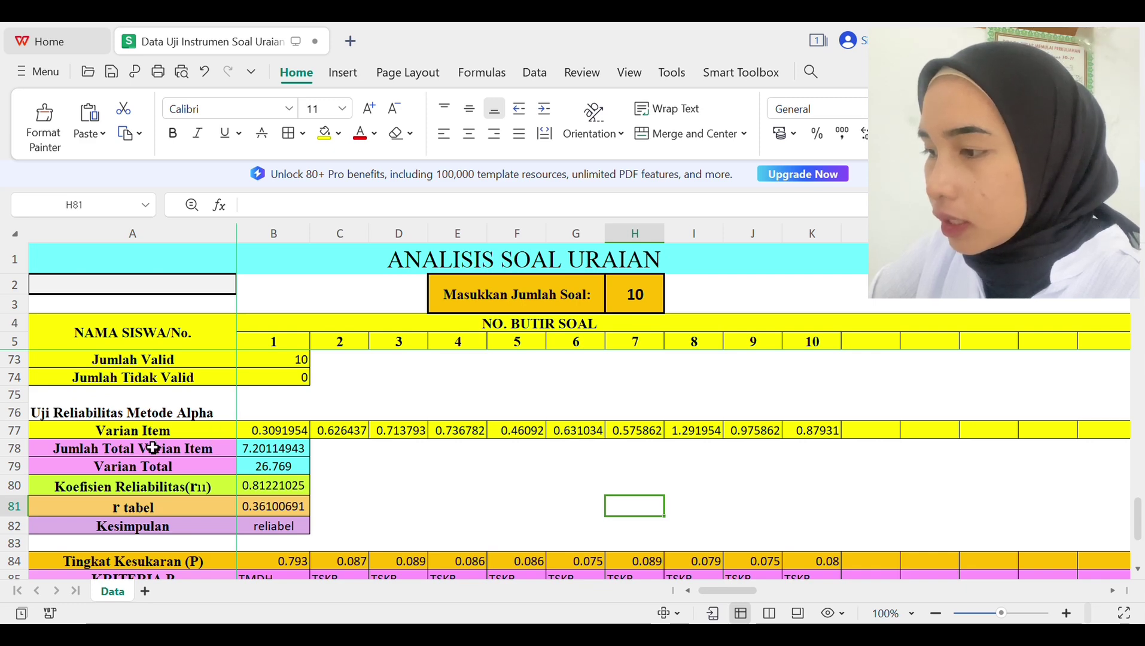
# Step: Examine the VAR formula behind Varian Item for questions 1 and 2, including the row's values across all ten questions
pyautogui.click(285, 437)
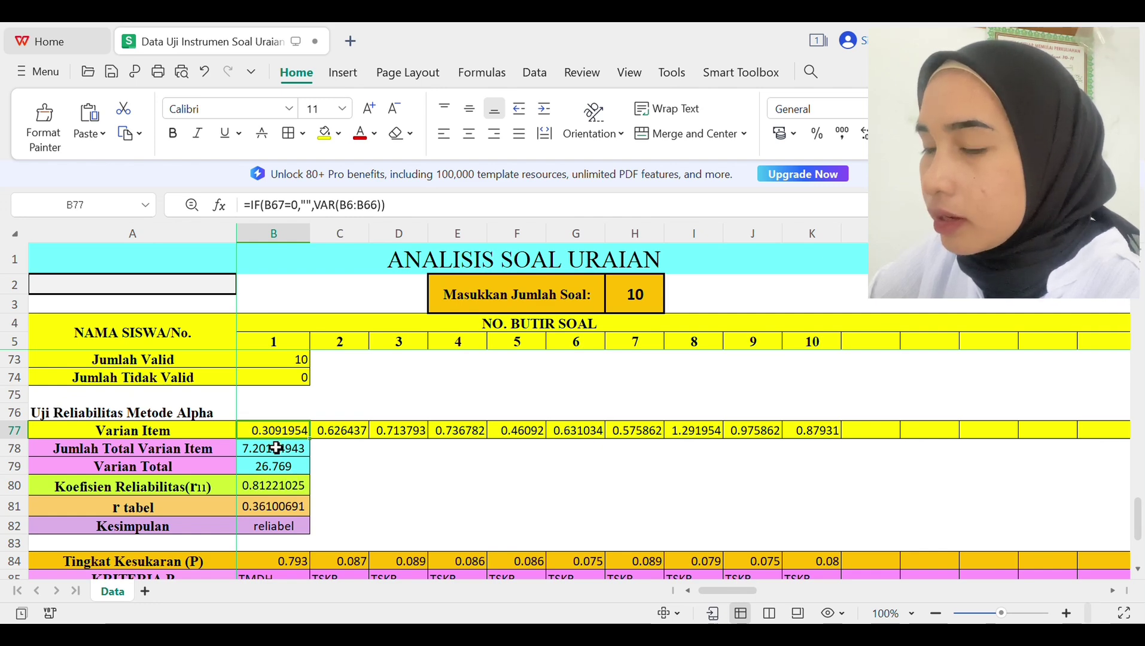
pyautogui.moveTo(277, 448); pyautogui.dragTo(1032, 436)
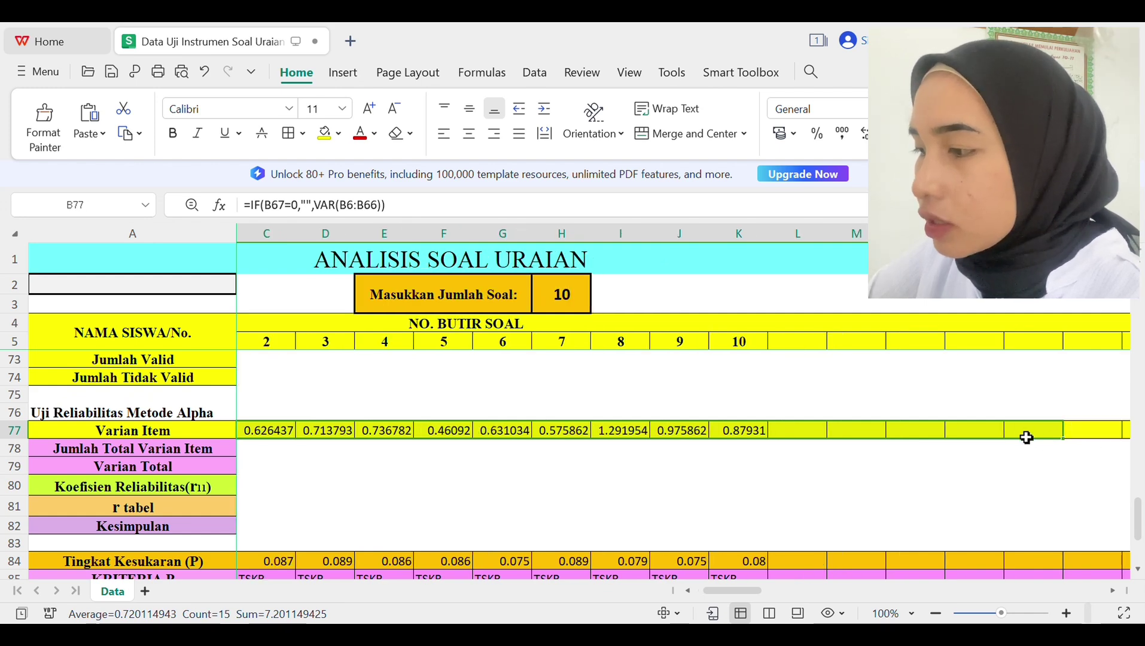
pyautogui.click(822, 494)
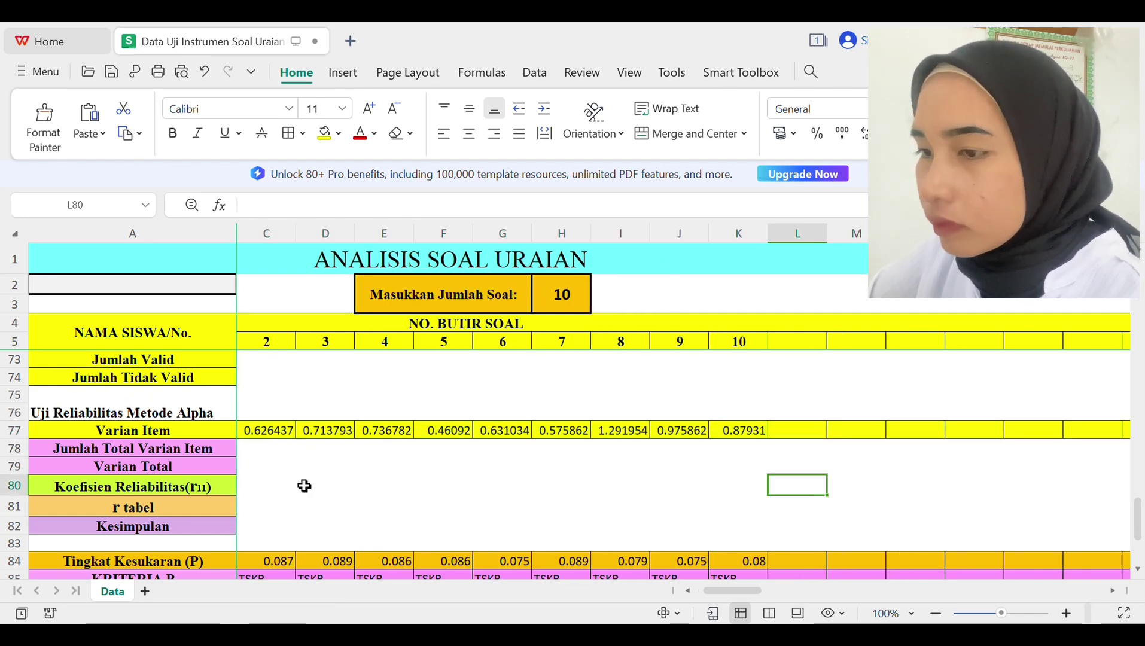
pyautogui.click(272, 446)
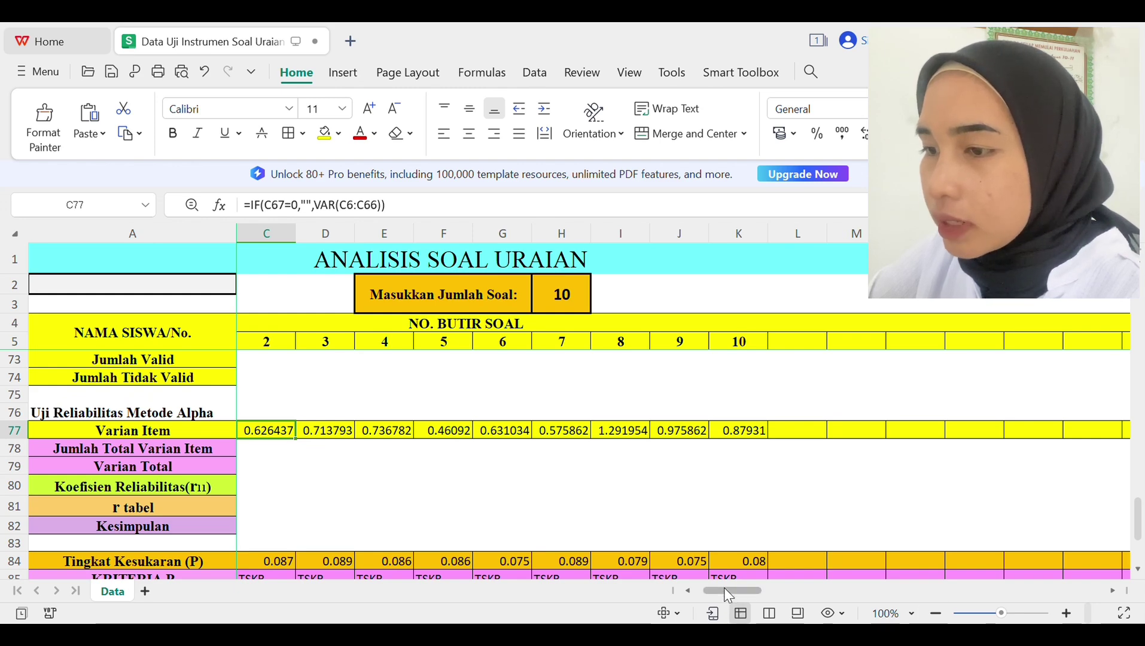
pyautogui.hscroll(-1, 724, 589)
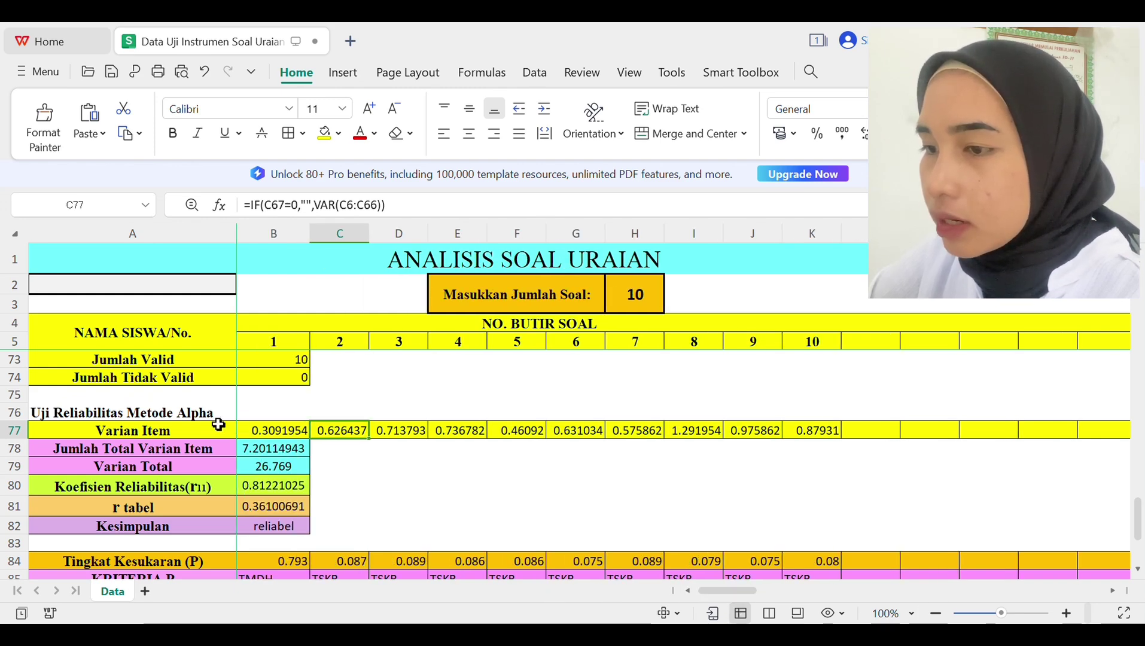
# Step: Examine the Jumlah Total Varian Item SUM formula in B78 and trace its range B77:CW77 along the Varian Item row
pyautogui.click(273, 456)
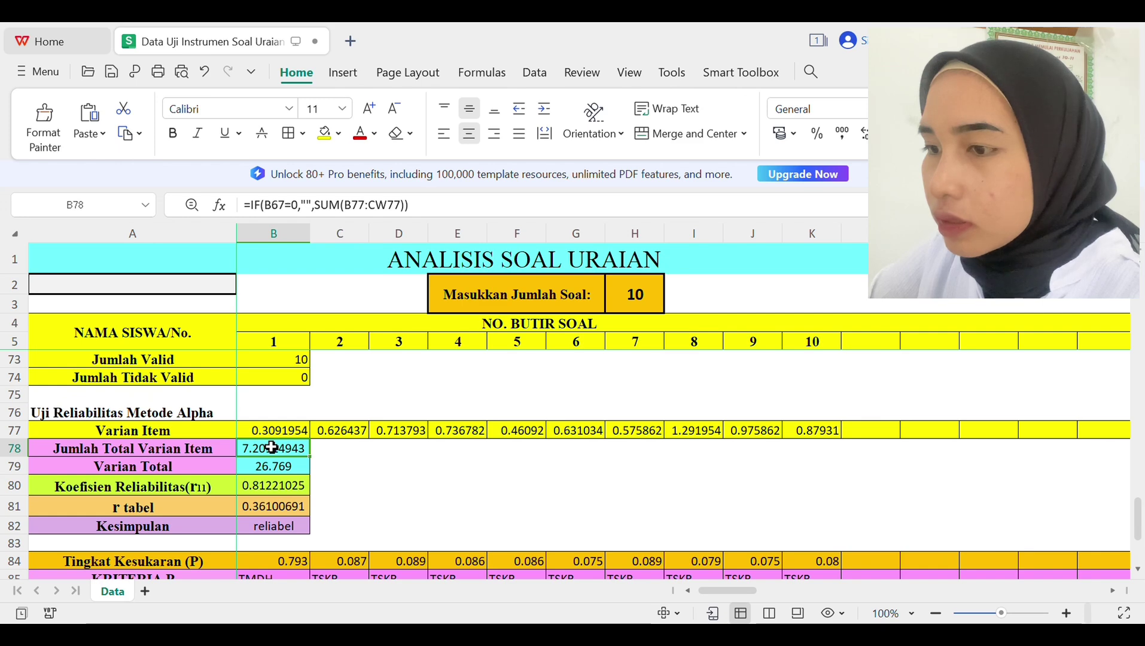
pyautogui.press('Up')
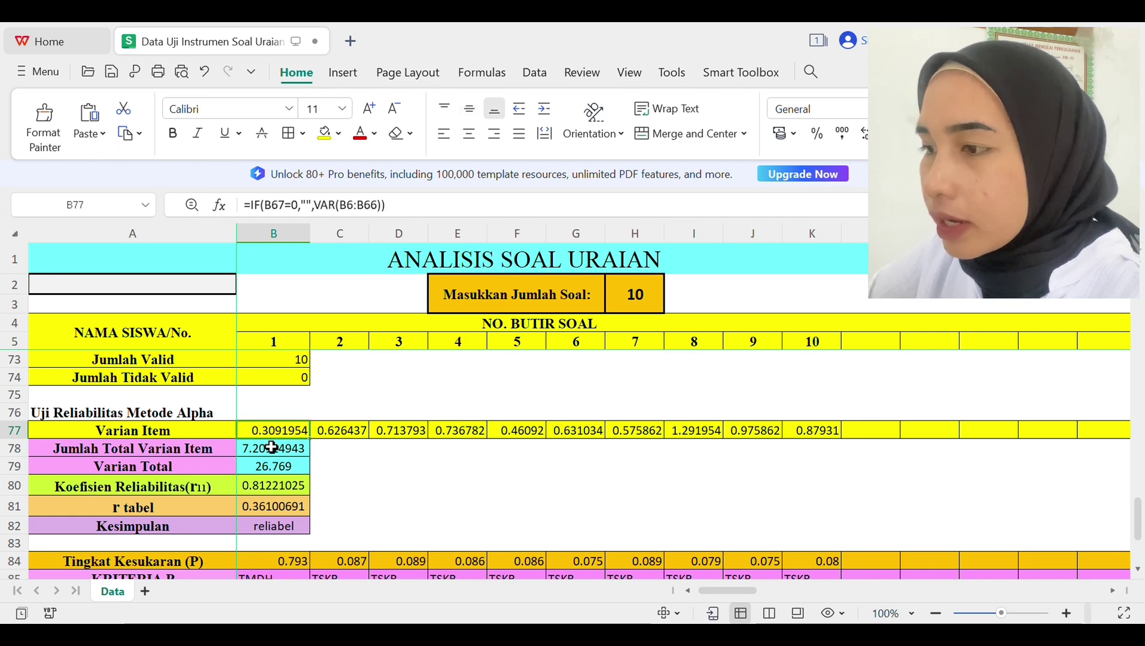
pyautogui.hotkey('shift', 'Right')
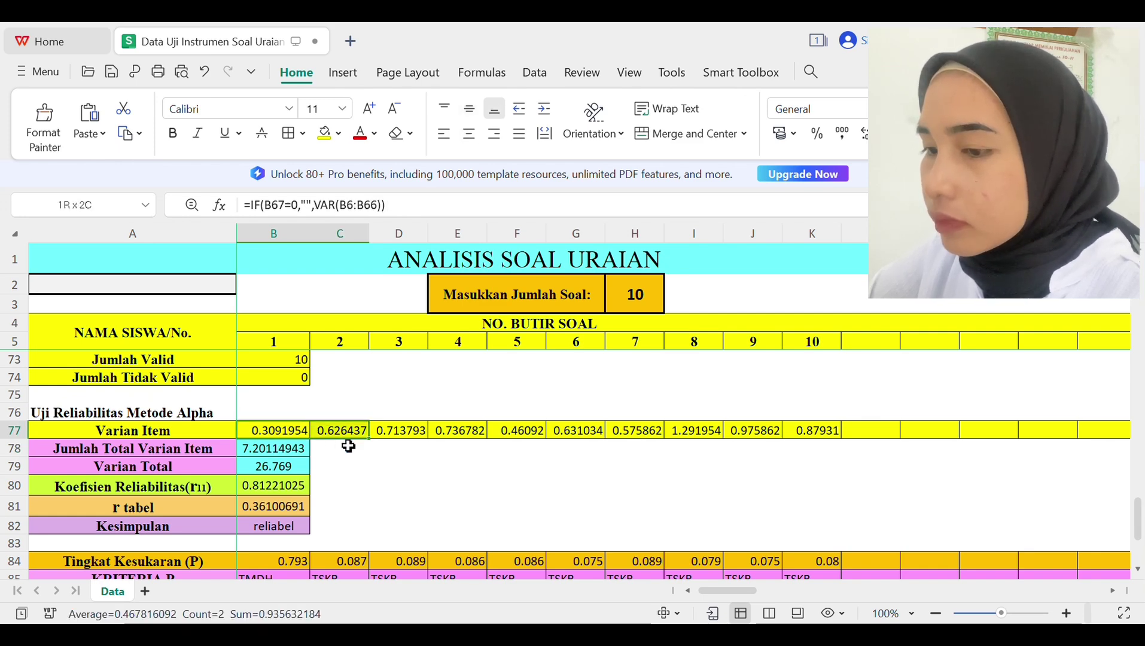
pyautogui.hotkey('shift', 'Right')
pyautogui.hotkey('shift', 'Right')
pyautogui.hotkey('shift', 'Right')
pyautogui.hotkey('shift', 'Right')
pyautogui.hotkey('shift', 'Right')
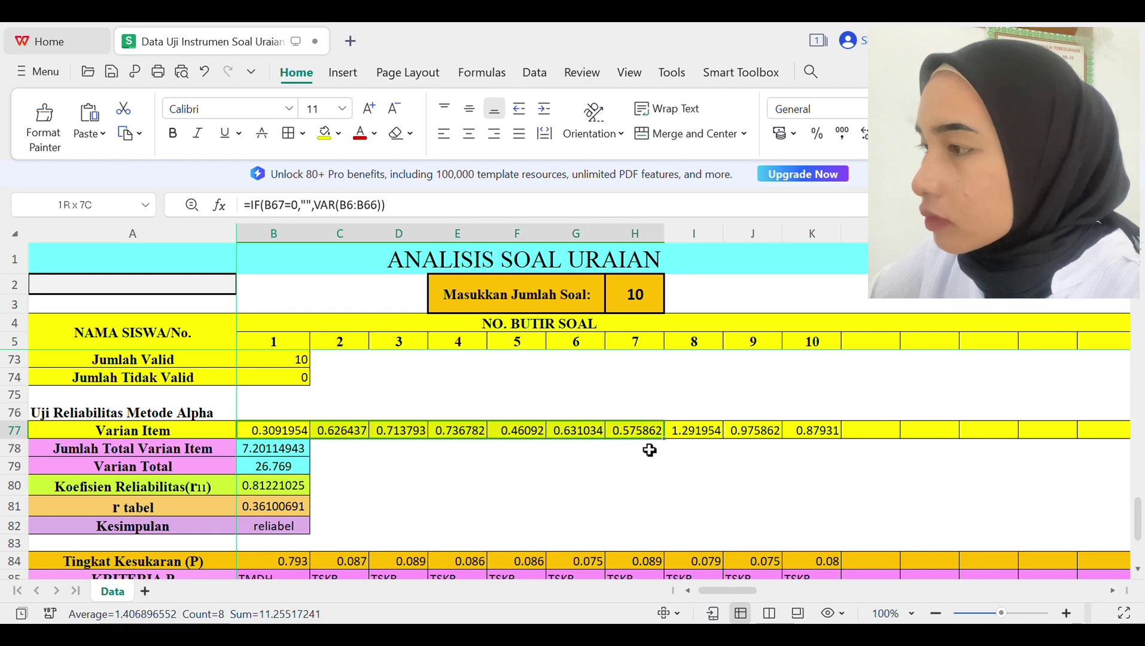
pyautogui.hotkey('shift', 'Right')
pyautogui.hotkey('shift', 'Right')
pyautogui.hotkey('shift', 'Right')
pyautogui.hotkey('shift', 'Right')
pyautogui.hotkey('shift', 'Right')
pyautogui.moveTo(926, 450); pyautogui.dragTo(990, 451)
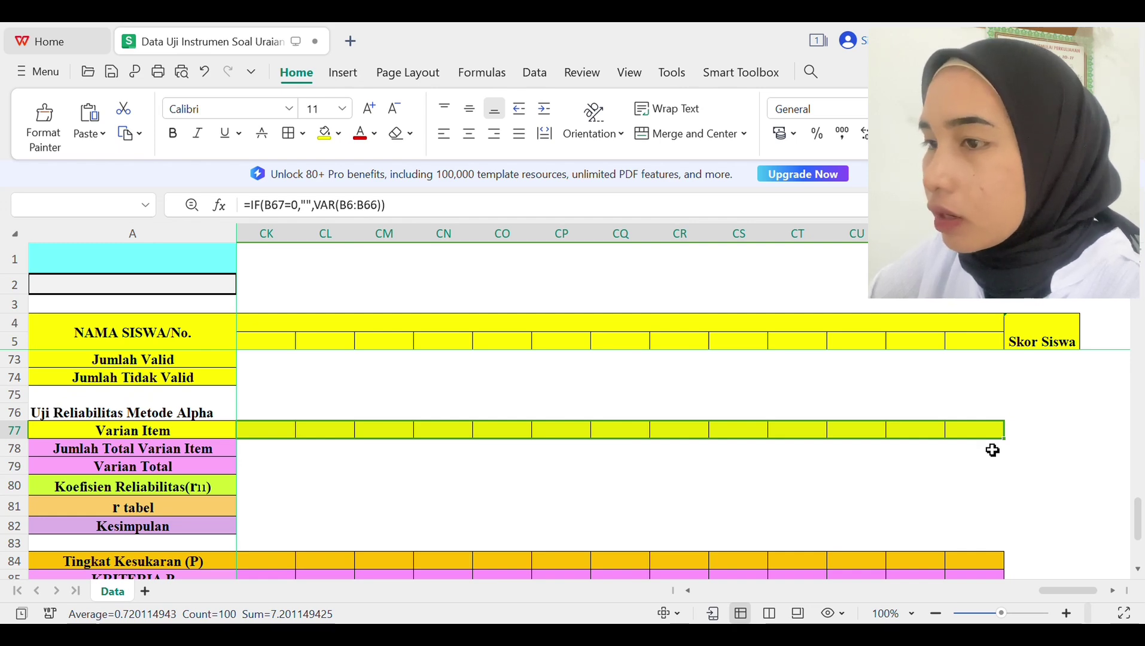
pyautogui.moveTo(992, 450); pyautogui.dragTo(993, 450)
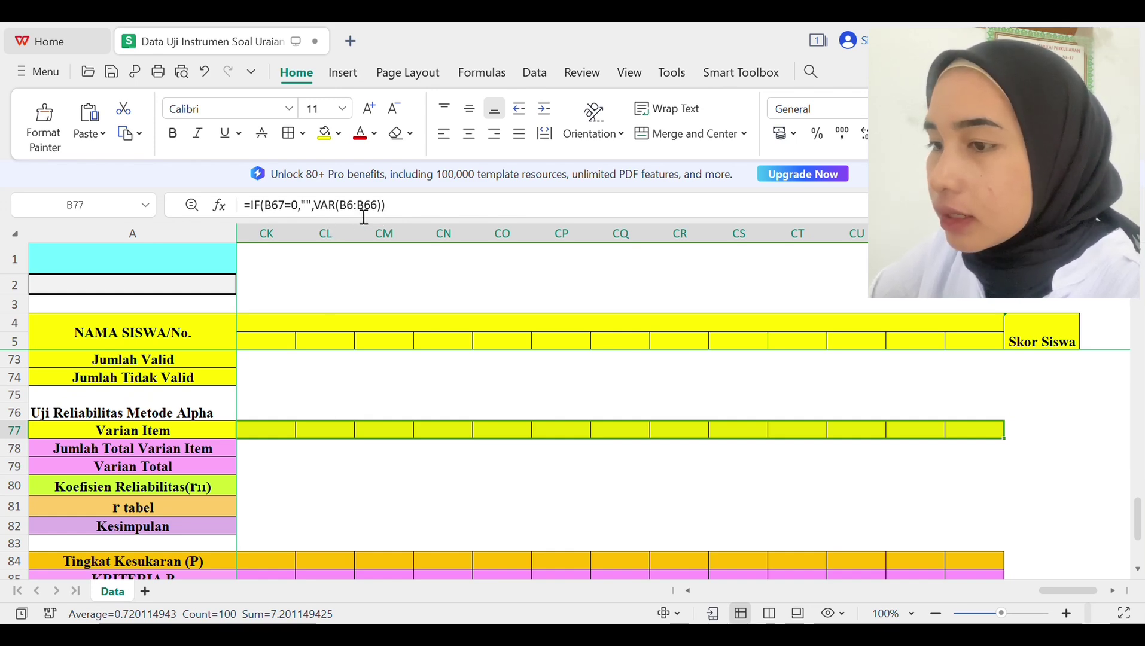
pyautogui.moveTo(1071, 591); pyautogui.dragTo(613, 598)
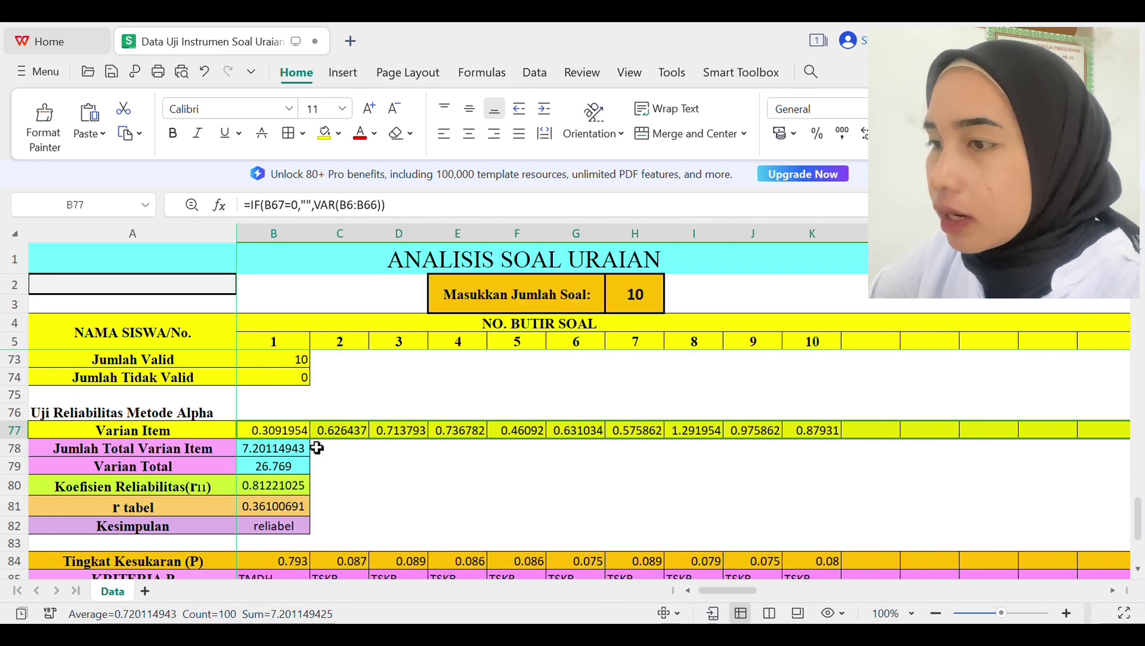
# Step: Compare the Varian Item formulas in B77 and C77 with the Jumlah Total Varian Item formula in B78
pyautogui.click(287, 433)
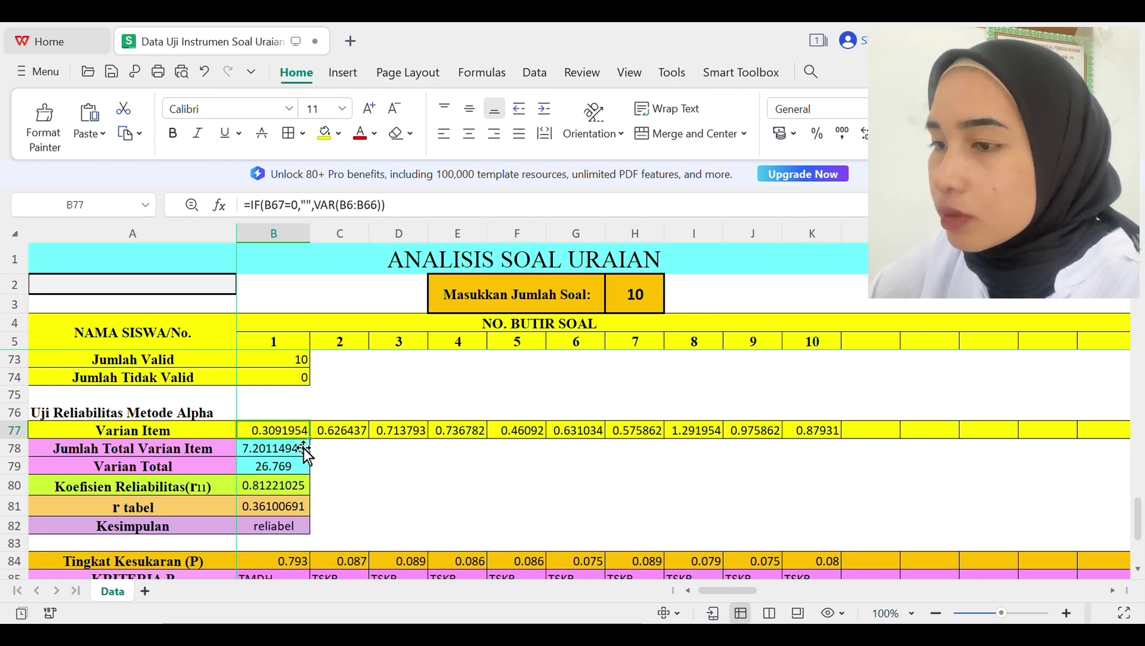
pyautogui.moveTo(305, 448); pyautogui.dragTo(585, 448)
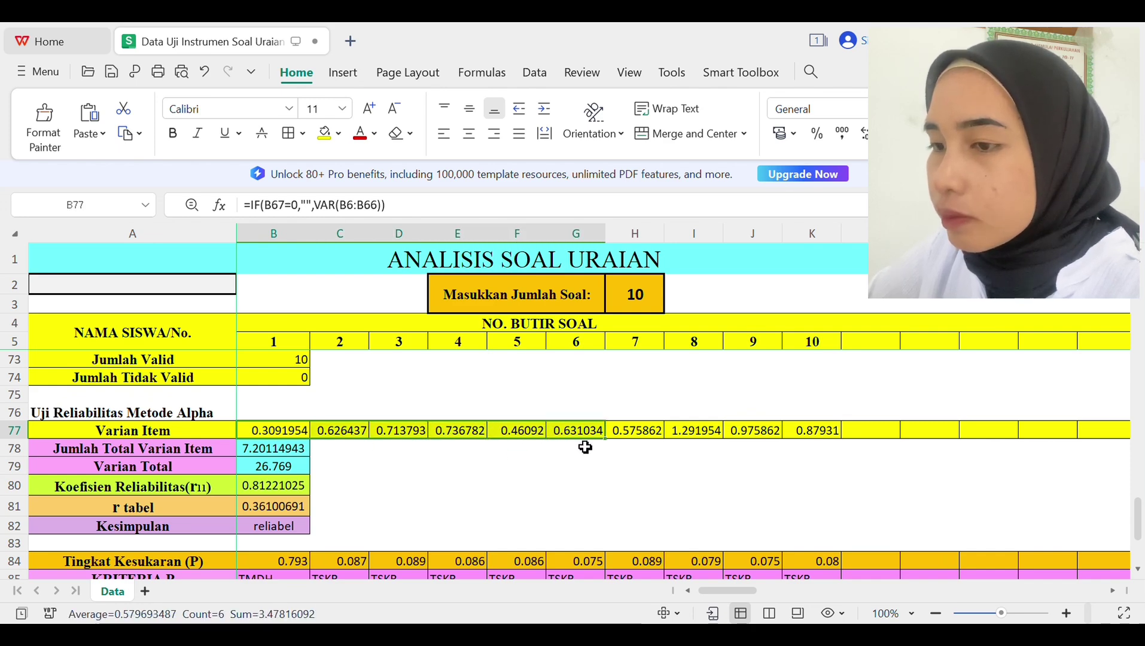
pyautogui.click(310, 453)
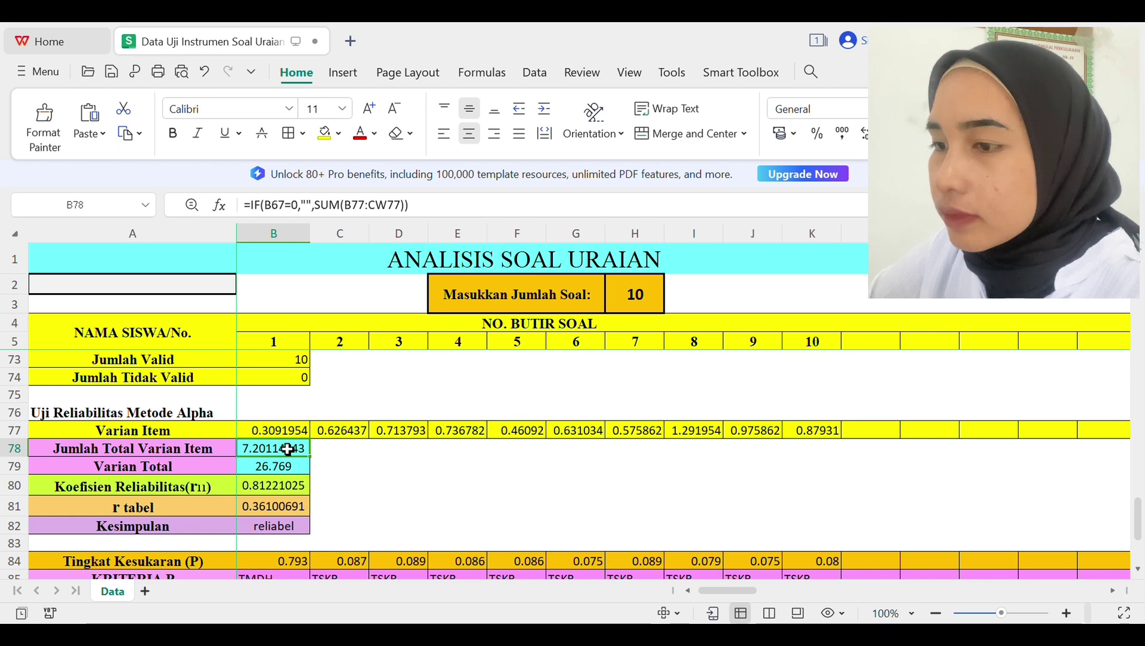
pyautogui.press('Up')
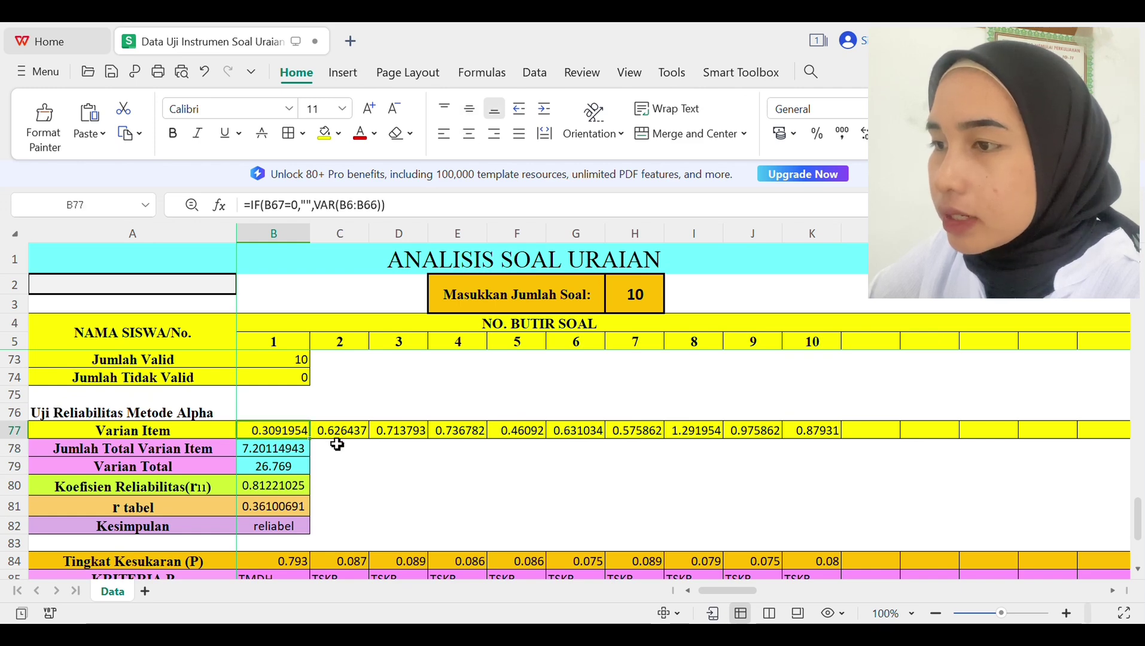
pyautogui.press('Right')
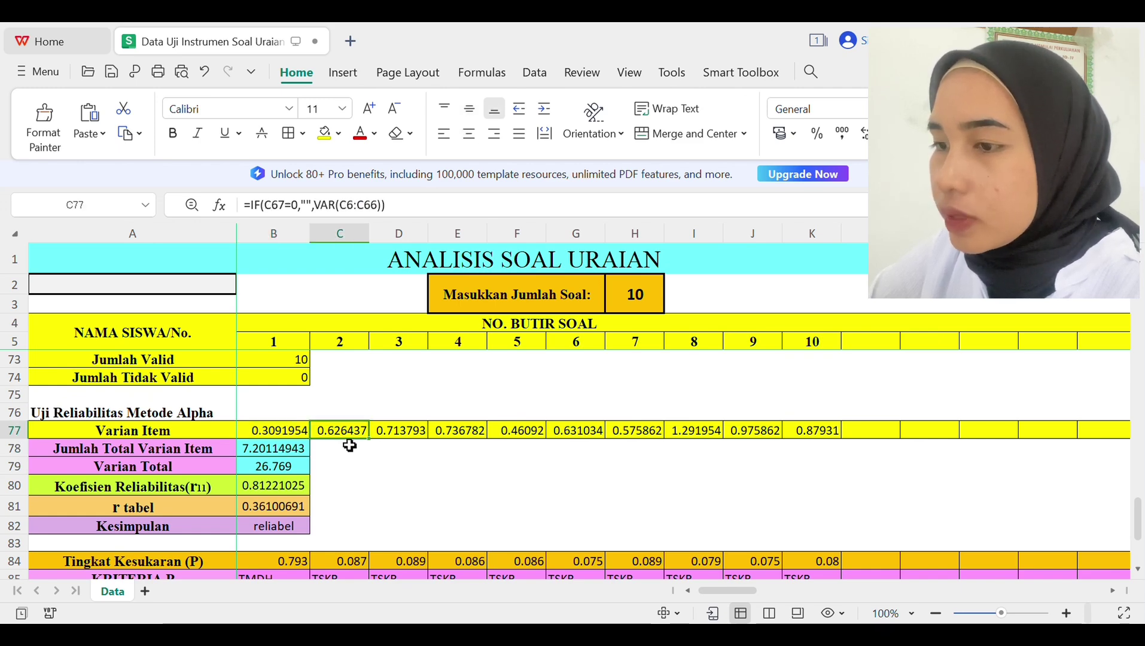
pyautogui.click(305, 453)
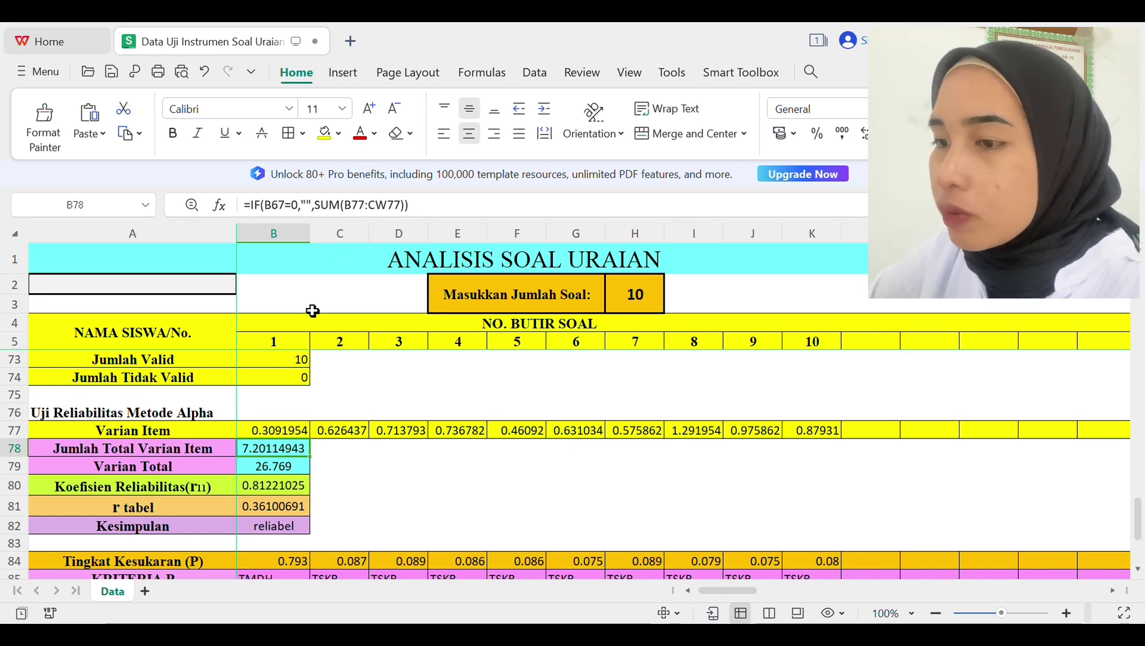
# Step: Examine the rounded VAR formula behind Varian Total in B79 alongside the Jumlah Total Varian Item formula
pyautogui.click(341, 474)
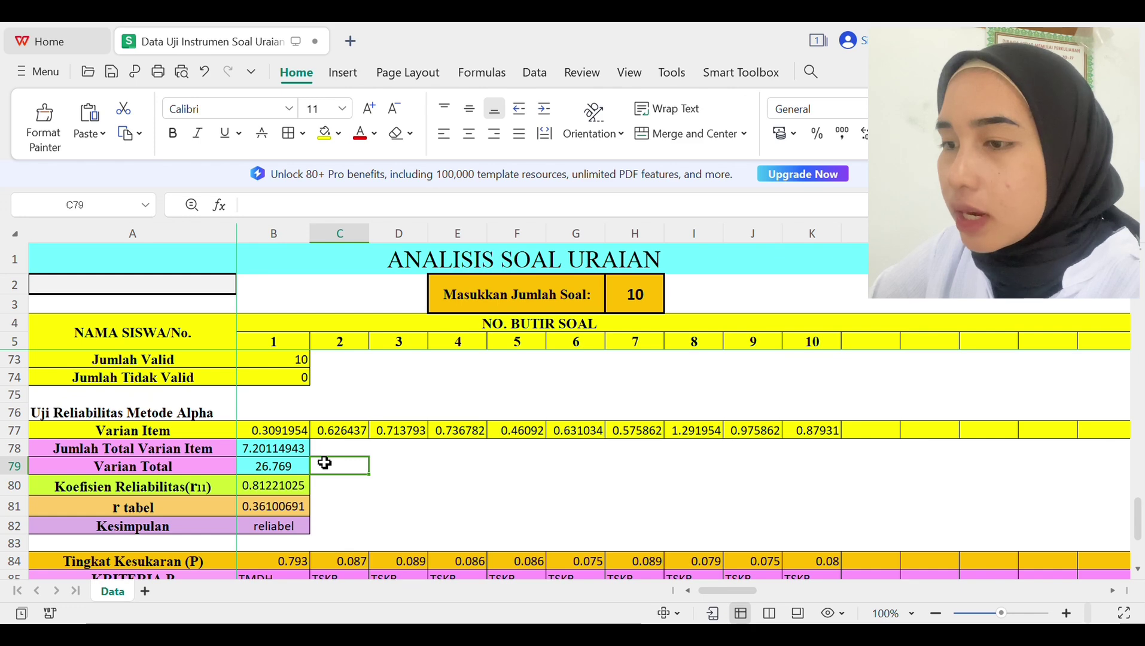
pyautogui.click(225, 474)
pyautogui.click(279, 475)
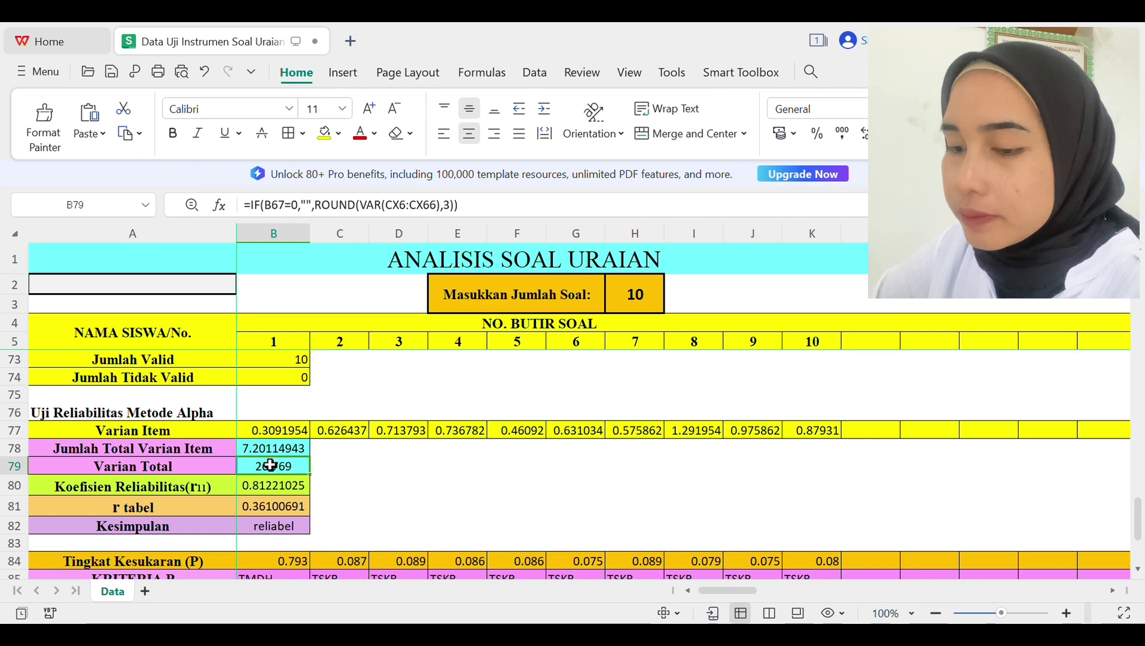
pyautogui.press('Up')
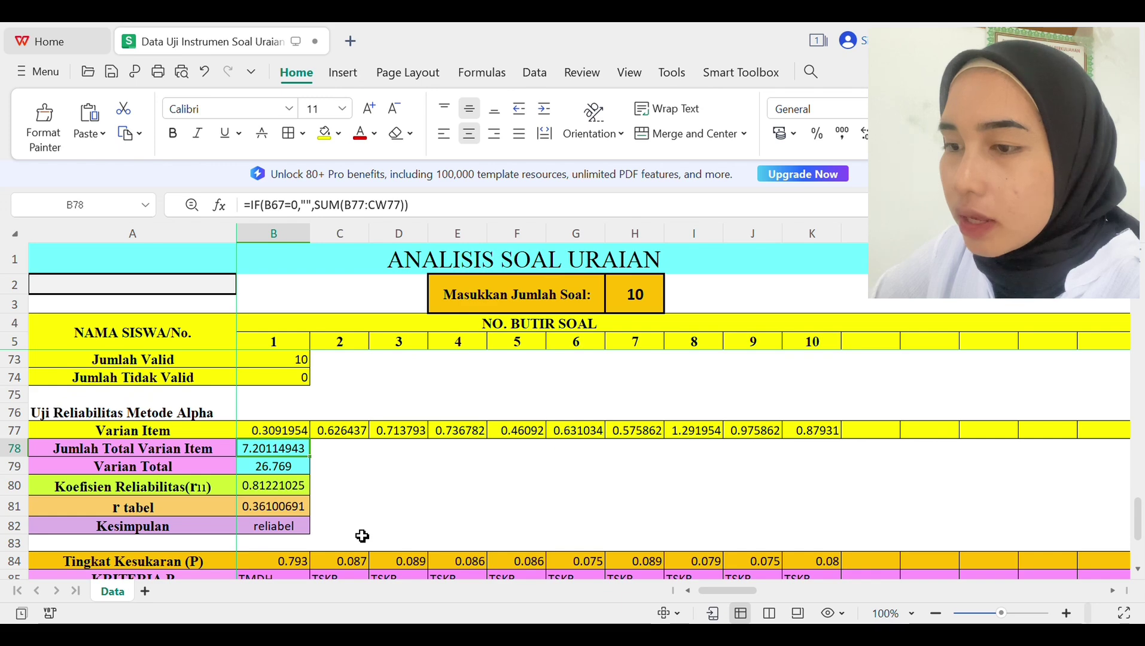
# Step: Examine the Koefisien Reliabilitas (r11) formula in B80 and the variance cells B78 and B79 it refers to
pyautogui.click(139, 494)
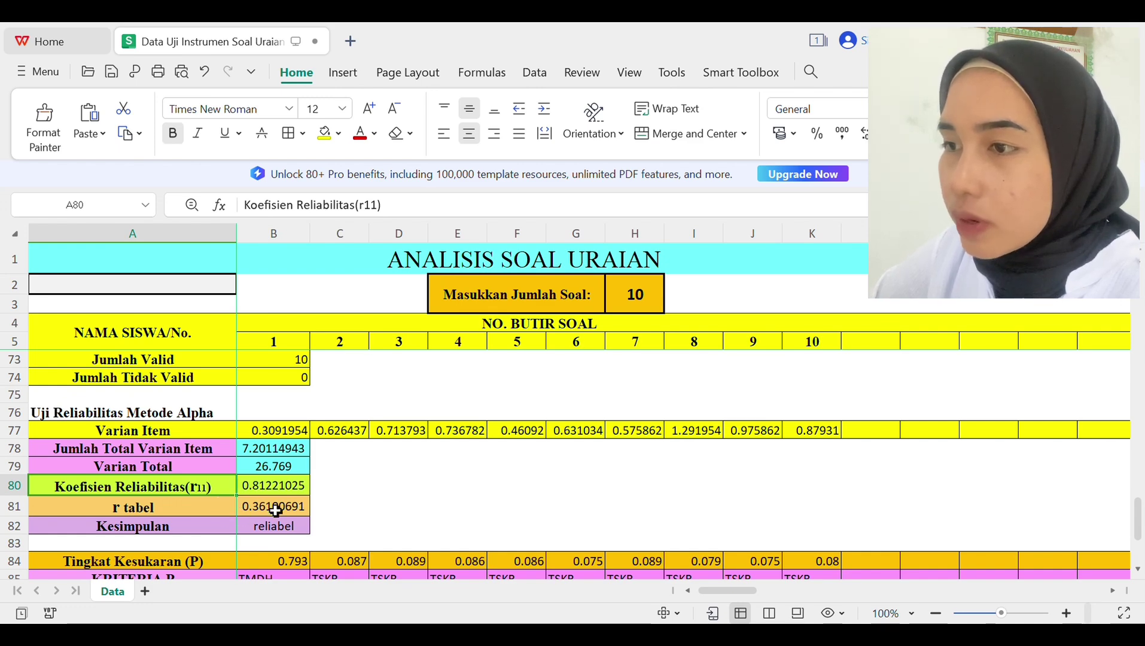
pyautogui.press('Right')
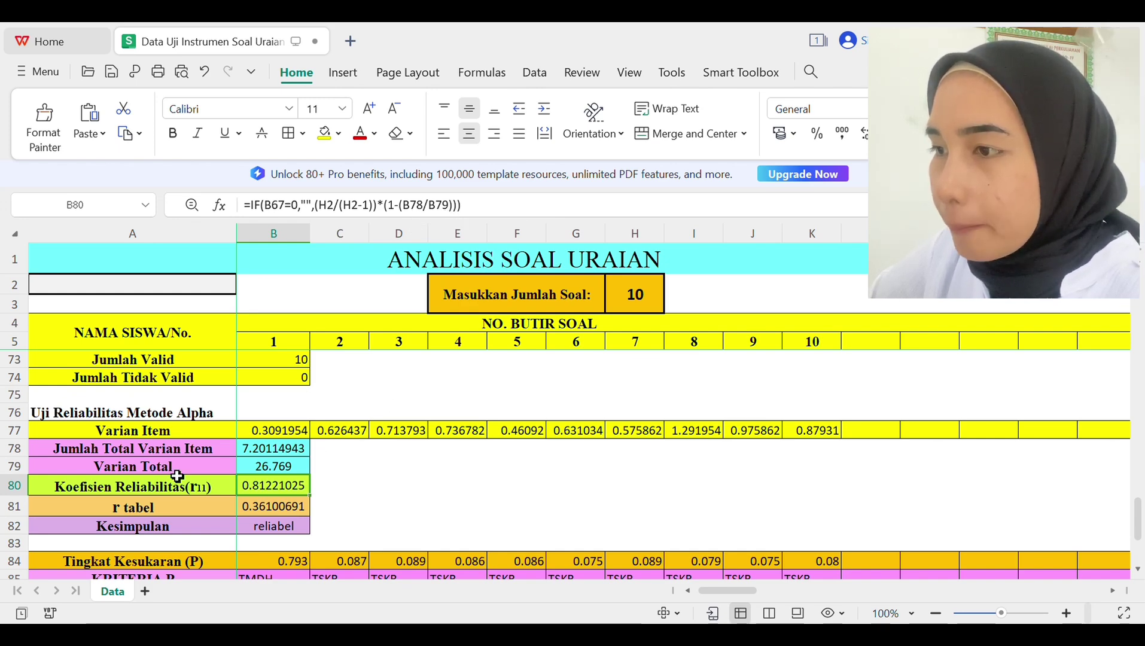
pyautogui.press('Up')
pyautogui.press('Up')
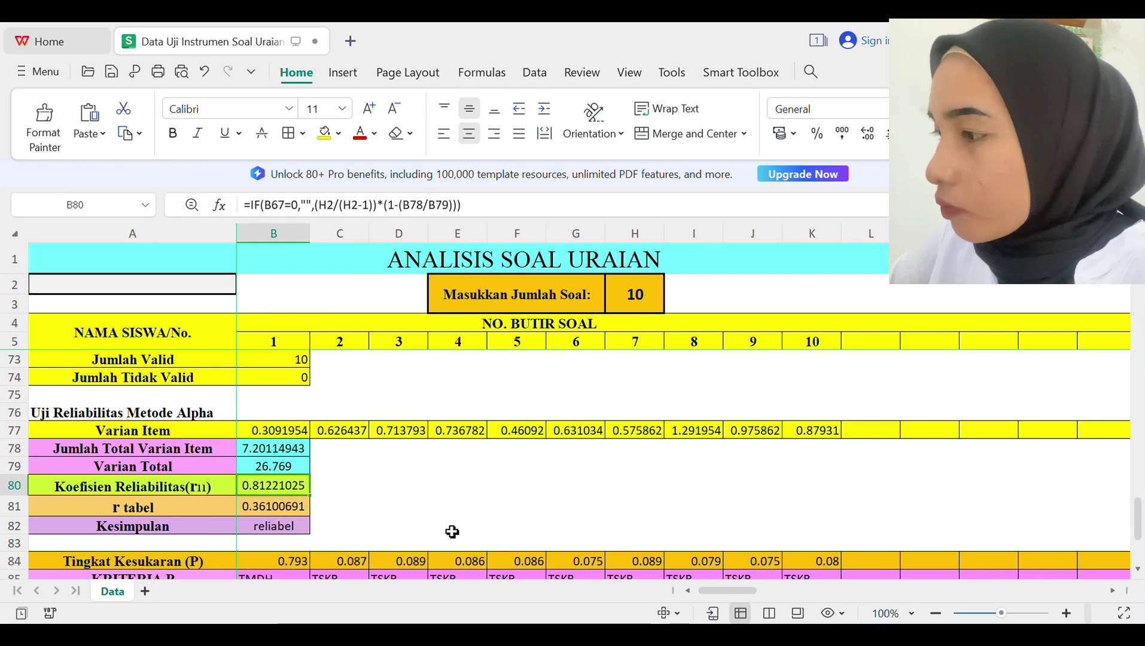
# Step: Examine the reliability r tabel link to B70 and the Kesimpulan formula in B82 that compares B80 with B81
pyautogui.moveTo(1138, 518)
pyautogui.mouseDown()
pyautogui.moveTo(1136, 486)
pyautogui.moveTo(1132, 502)
pyautogui.mouseUp()
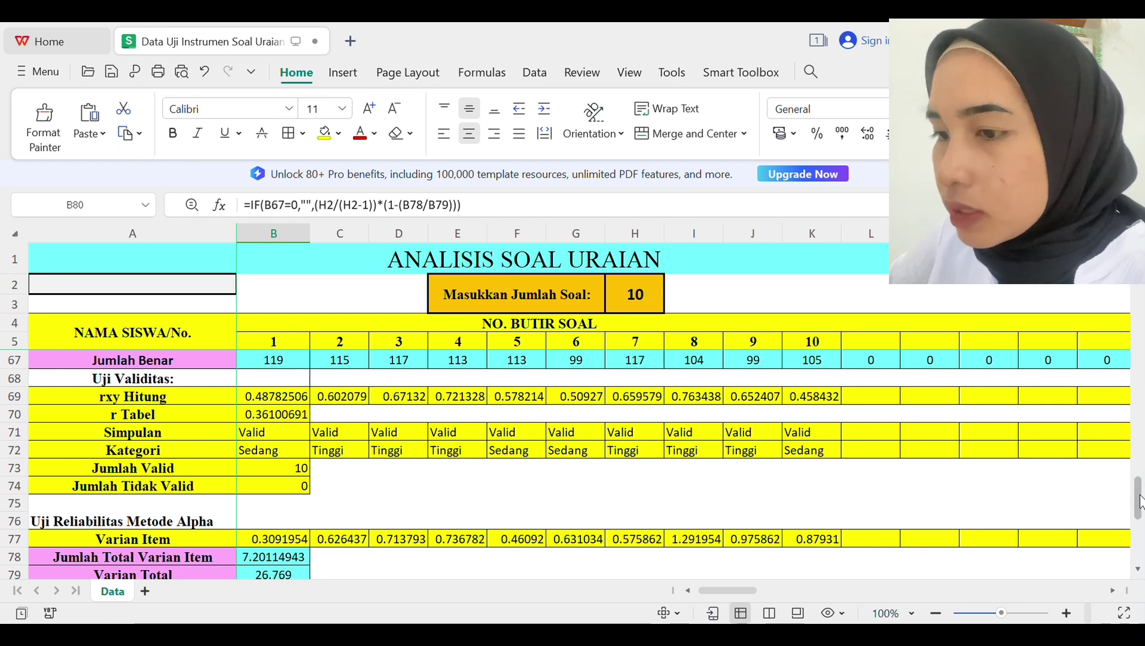
pyautogui.moveTo(1140, 501); pyautogui.dragTo(1140, 525)
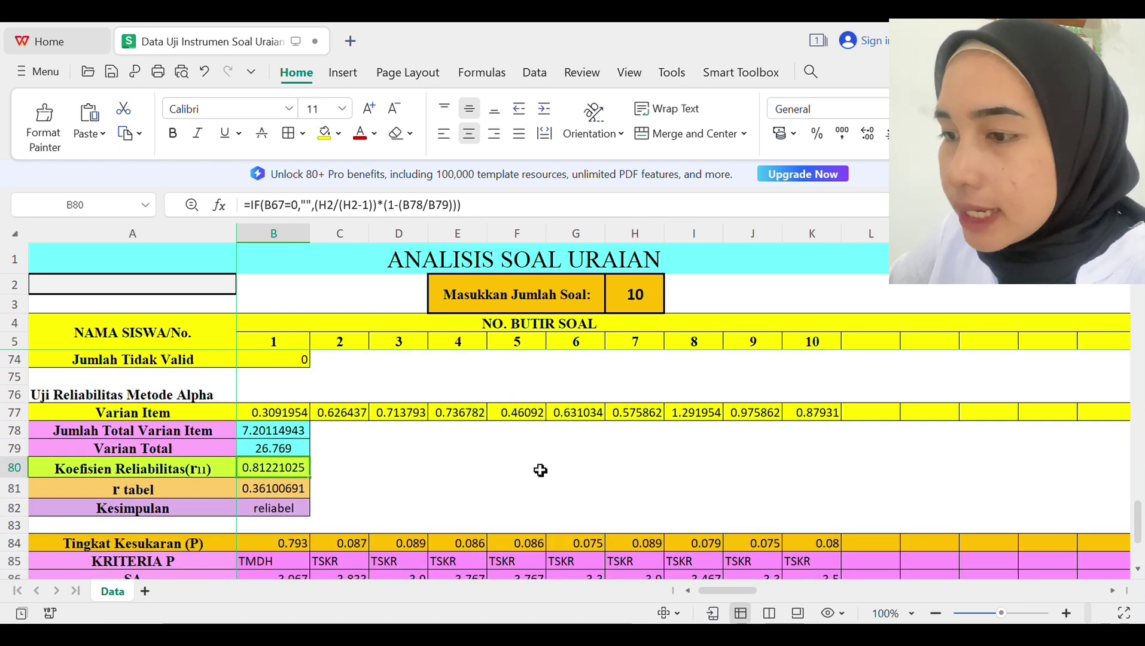
pyautogui.press('Down')
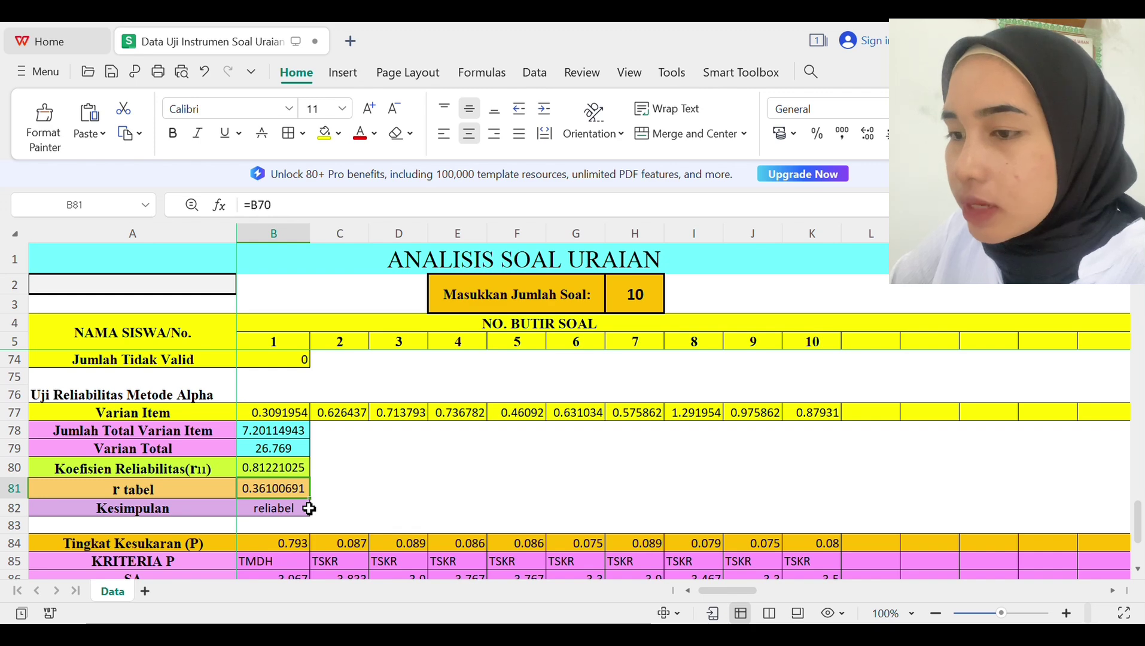
pyautogui.click(159, 513)
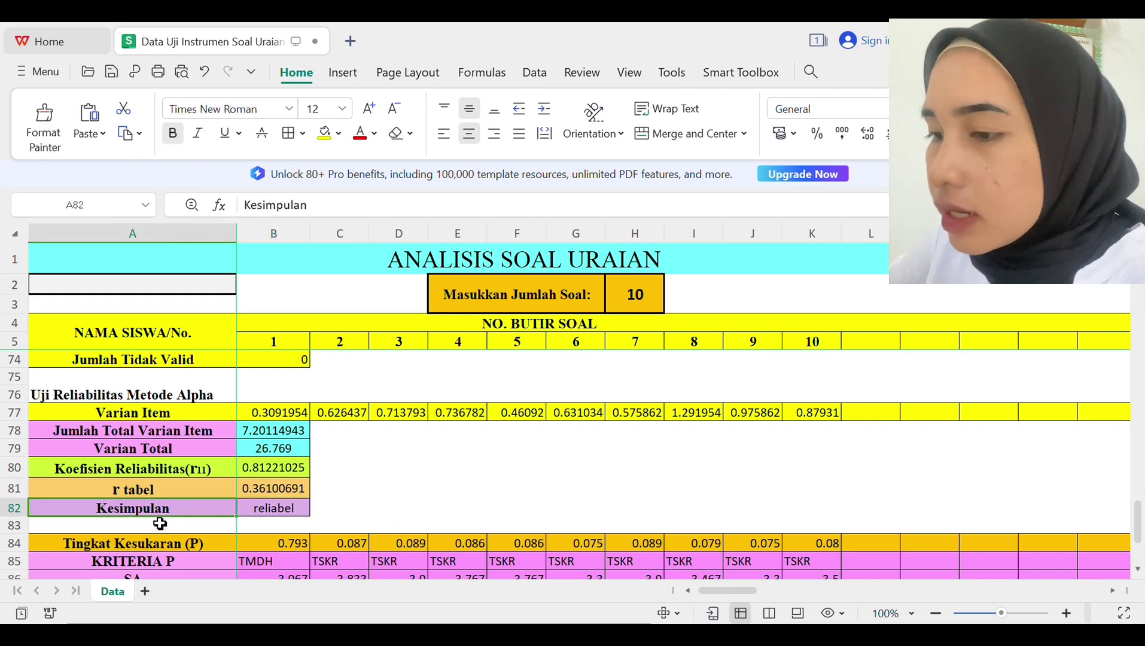
pyautogui.click(271, 526)
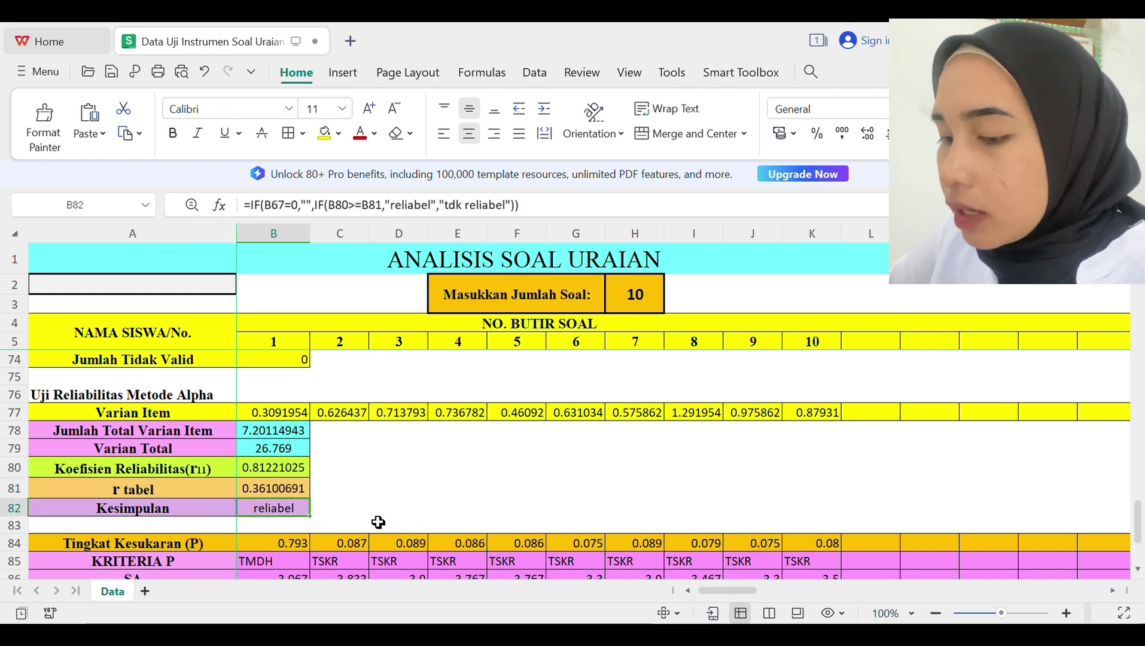
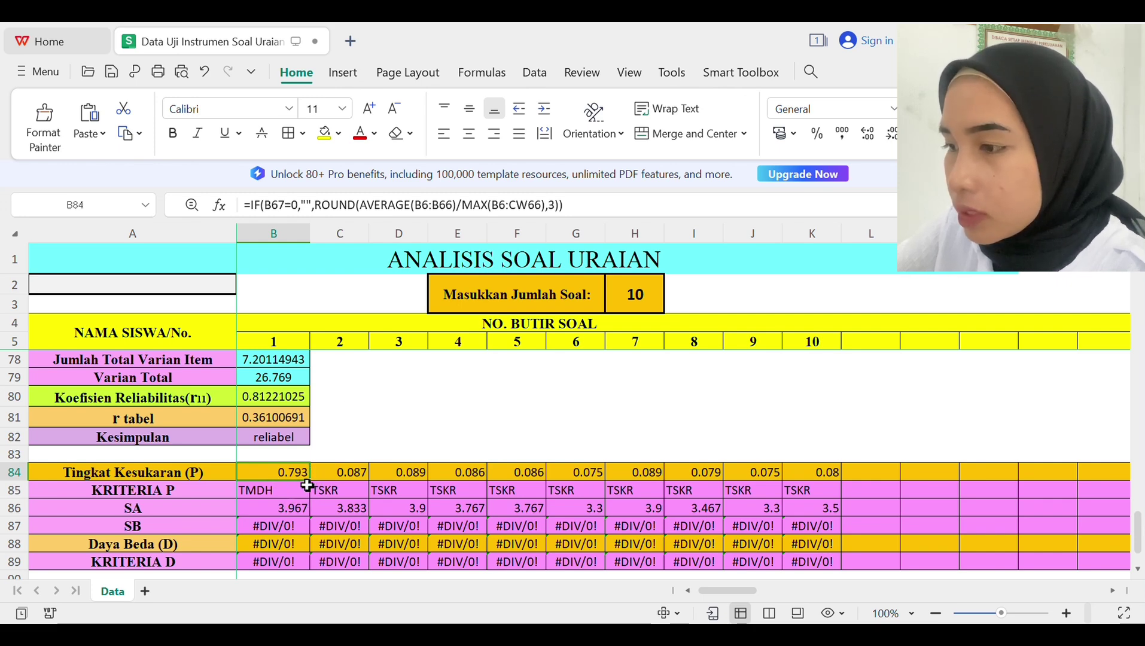
# Step: Examine the Tingkat Kesukaran (P) formulas for questions 1 and 2 in B84 and C84
pyautogui.click(344, 476)
pyautogui.scroll(-1, 353, 455)
pyautogui.click(359, 420)
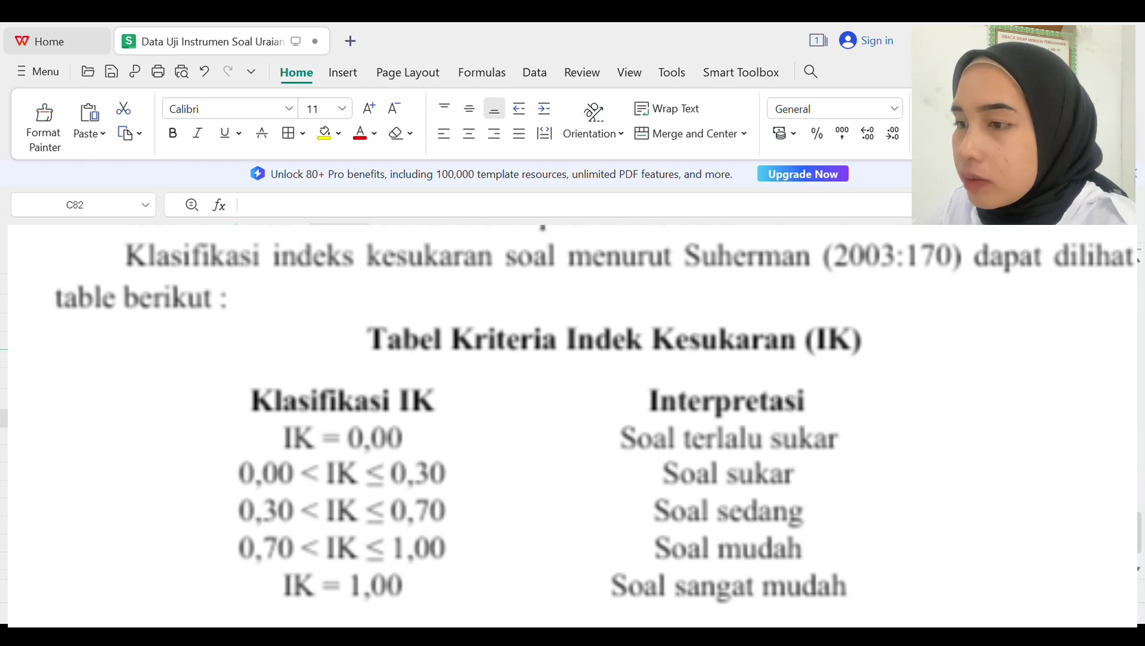
pyautogui.press('Down')
pyautogui.press('Down')
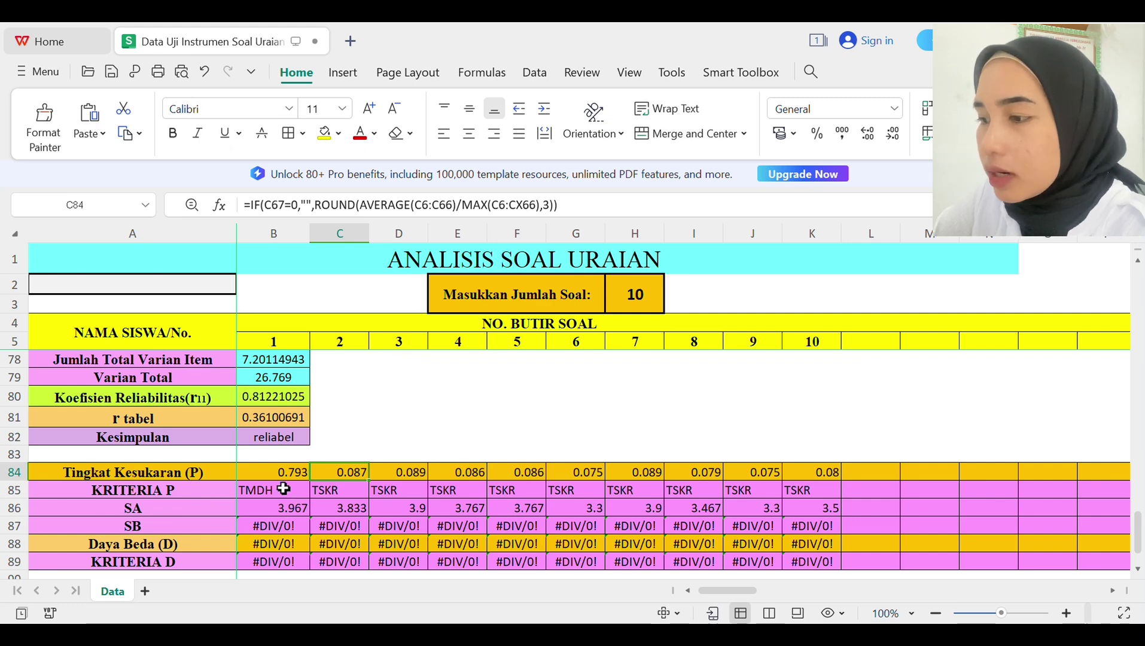
pyautogui.press('Left')
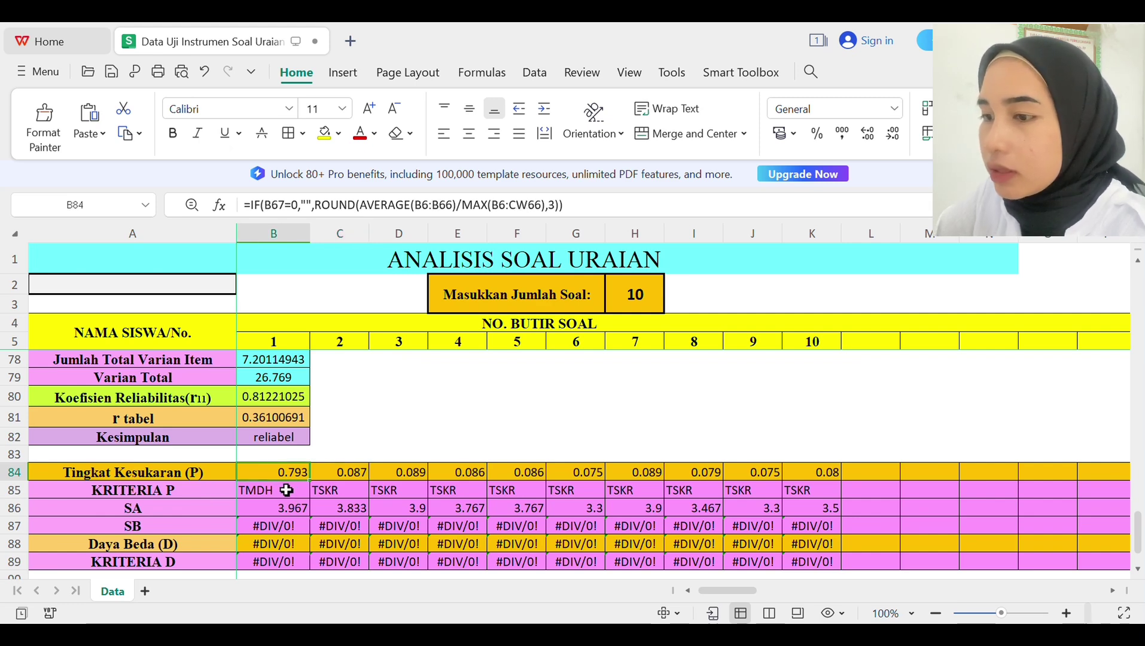
pyautogui.click(353, 442)
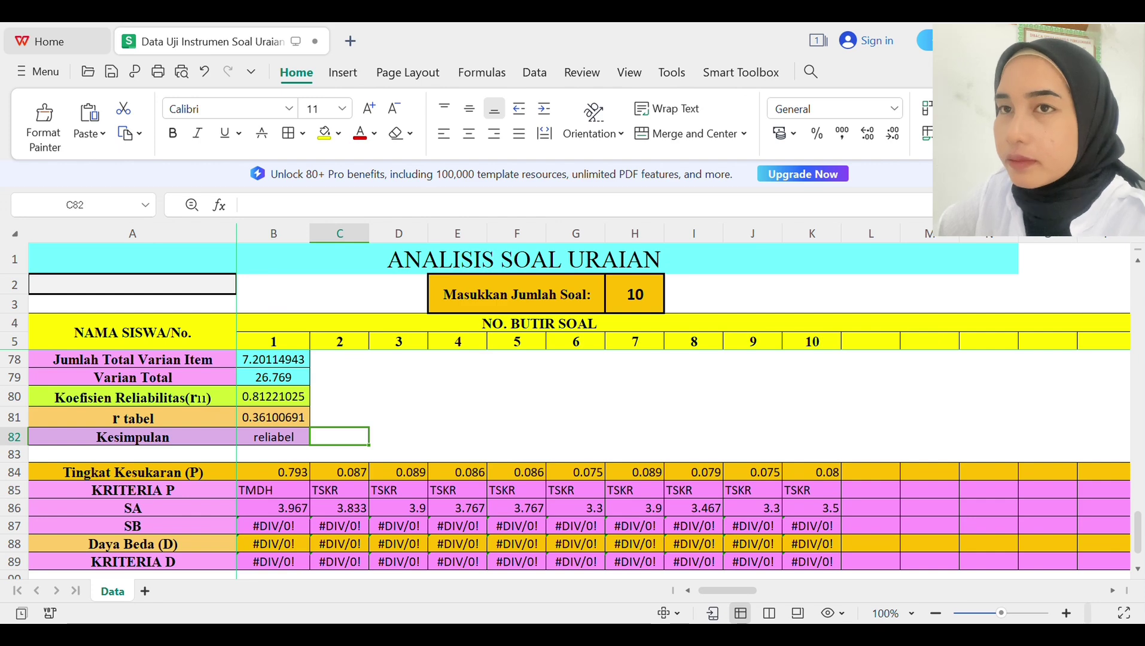
pyautogui.scroll(-1, 884, 397)
pyautogui.press('Up')
pyautogui.press('Right')
pyautogui.press('Right')
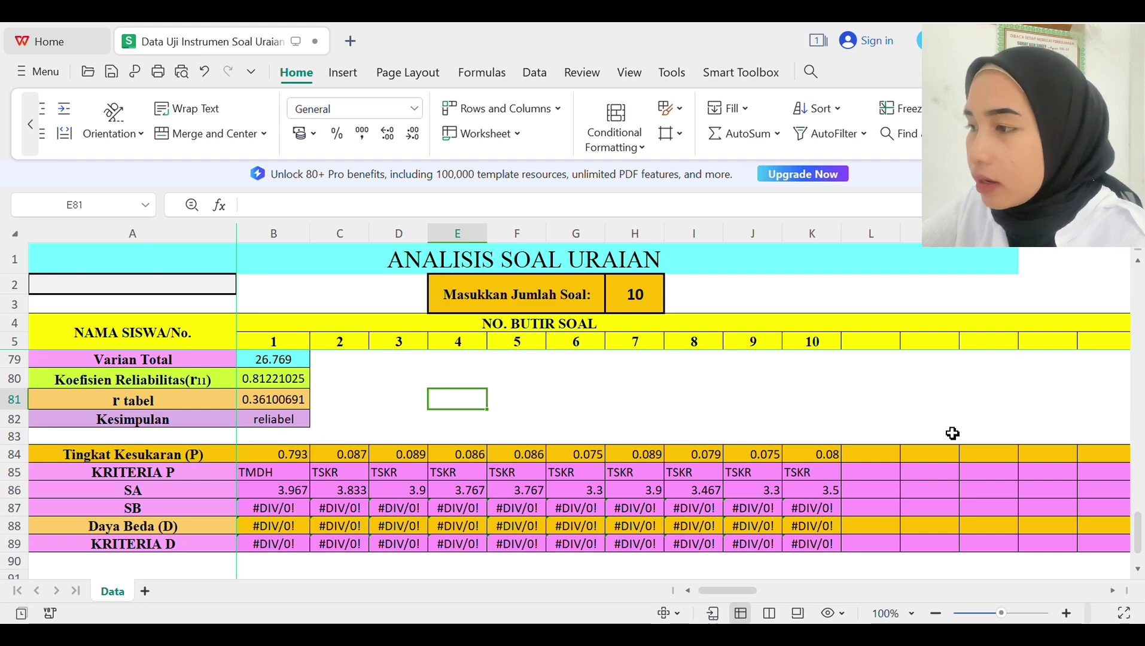
# Step: Sort the student rows 6 to 66, from the name column through Skor Siswa, in descending order
pyautogui.moveTo(1139, 524); pyautogui.dragTo(1140, 272)
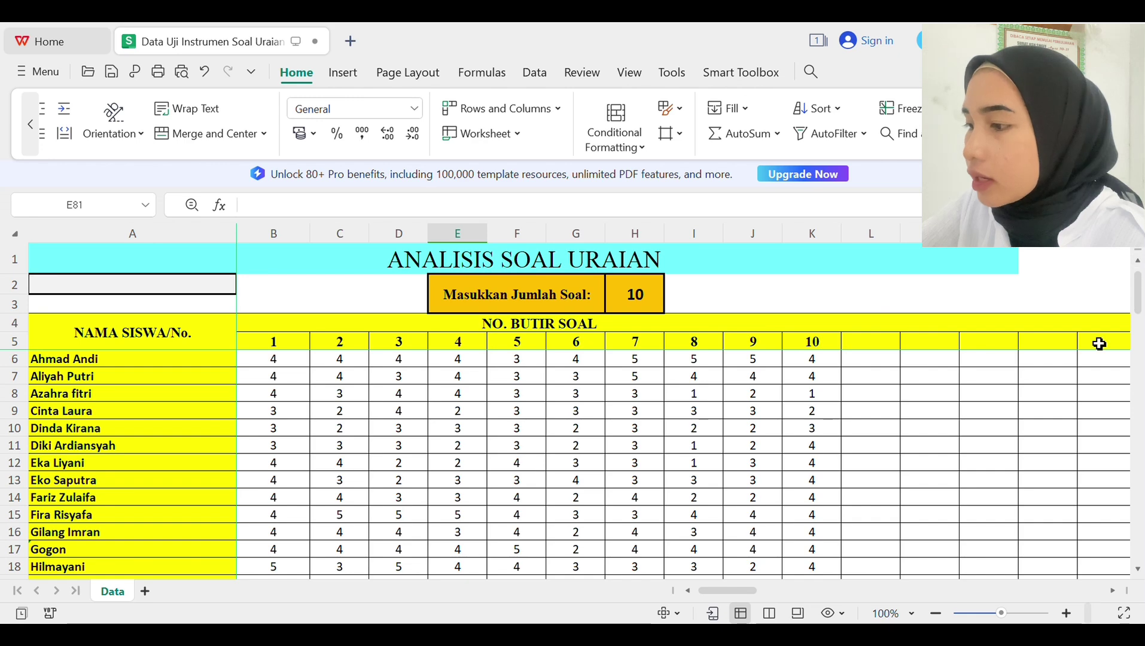
pyautogui.moveTo(750, 591); pyautogui.dragTo(1096, 591)
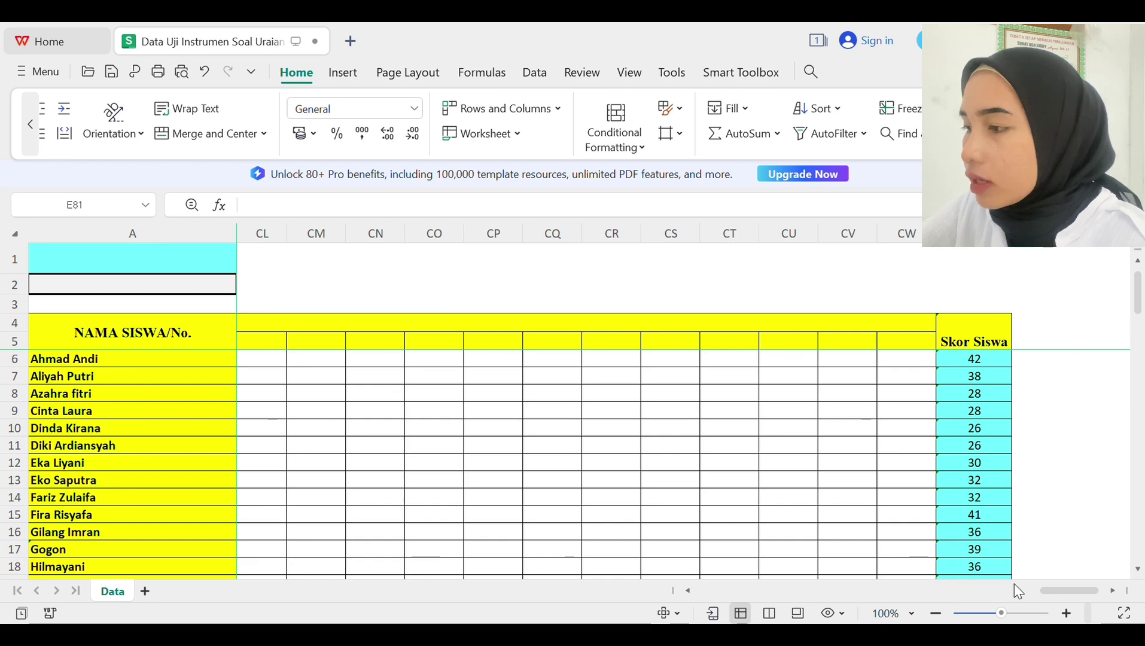
pyautogui.moveTo(1059, 599); pyautogui.dragTo(717, 593)
pyautogui.moveTo(258, 361); pyautogui.dragTo(718, 554)
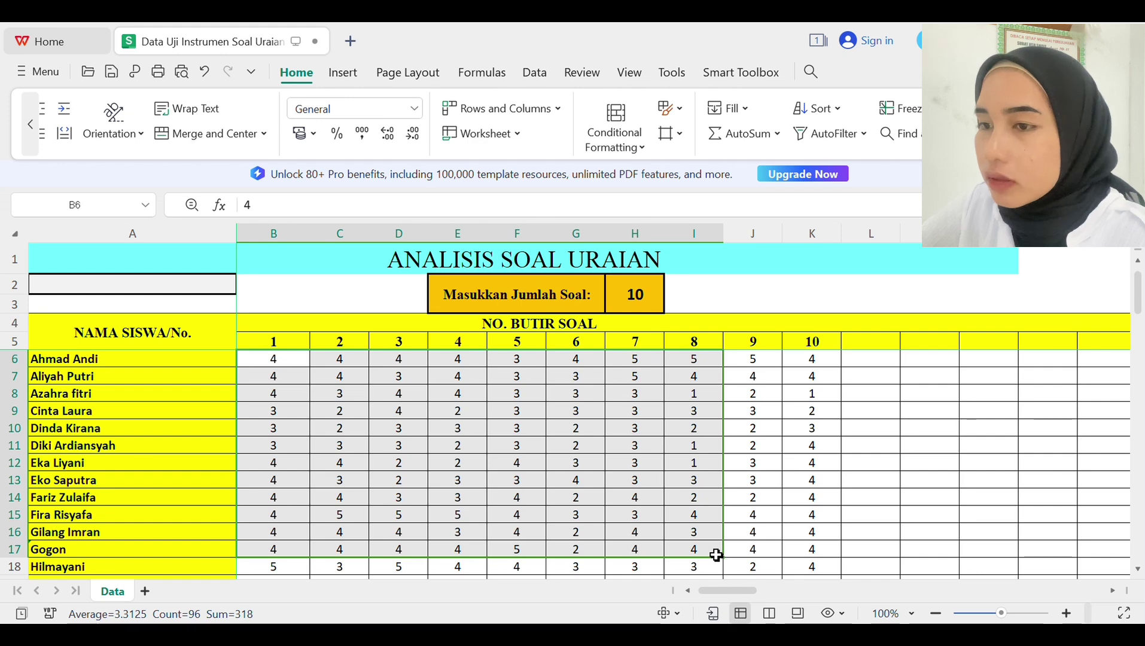
pyautogui.moveTo(54, 370); pyautogui.dragTo(994, 534)
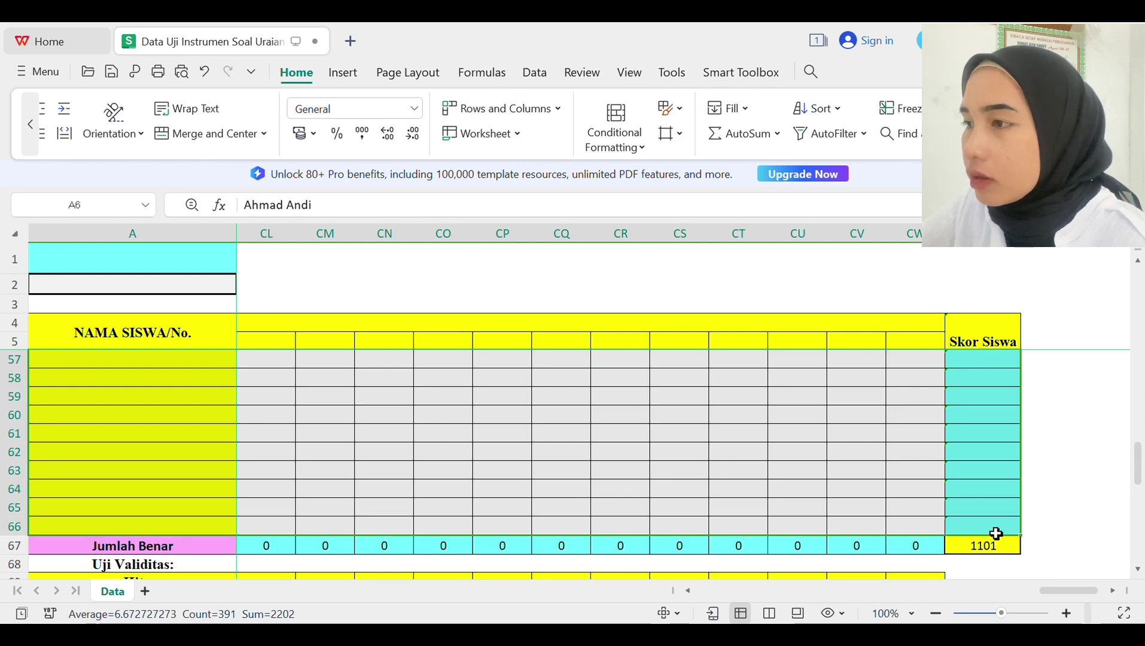
pyautogui.click(838, 110)
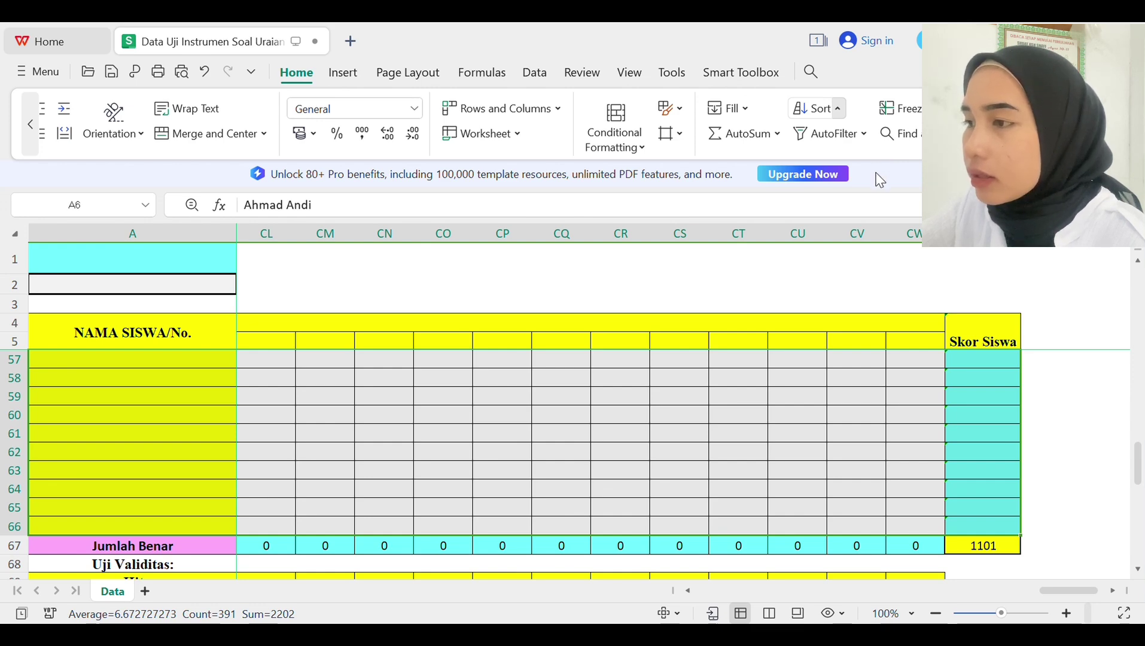
pyautogui.hotkey('ctrl', 'z')
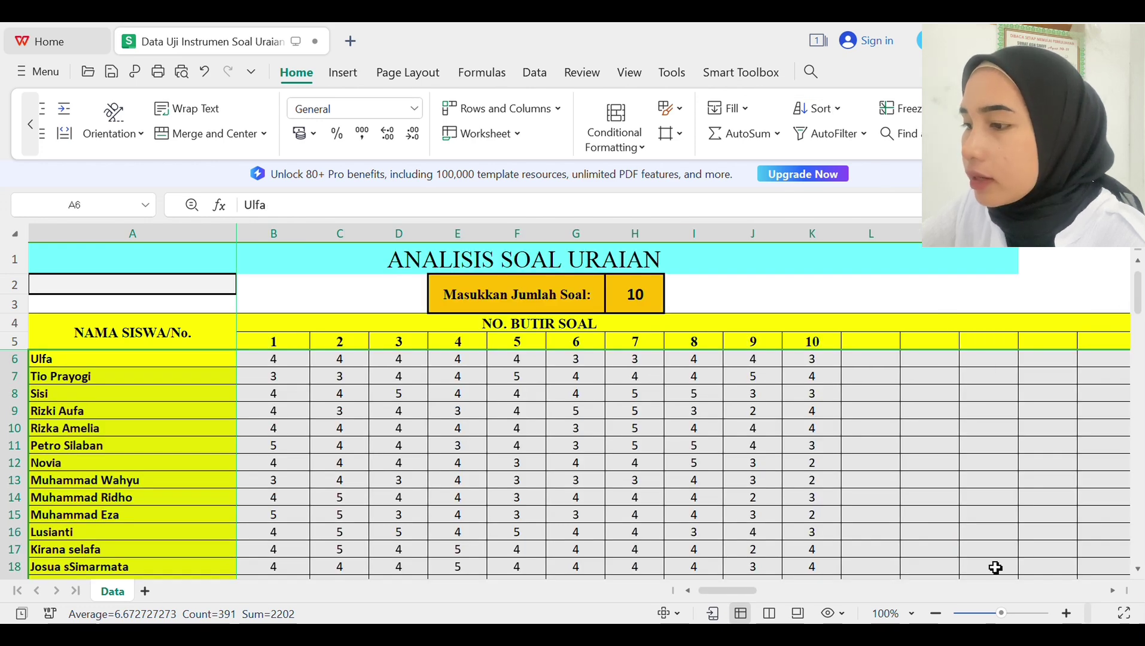
# Step: Review the sorted student table across to the far columns and down to the difficulty and discrimination rows
pyautogui.moveTo(751, 593); pyautogui.dragTo(643, 567)
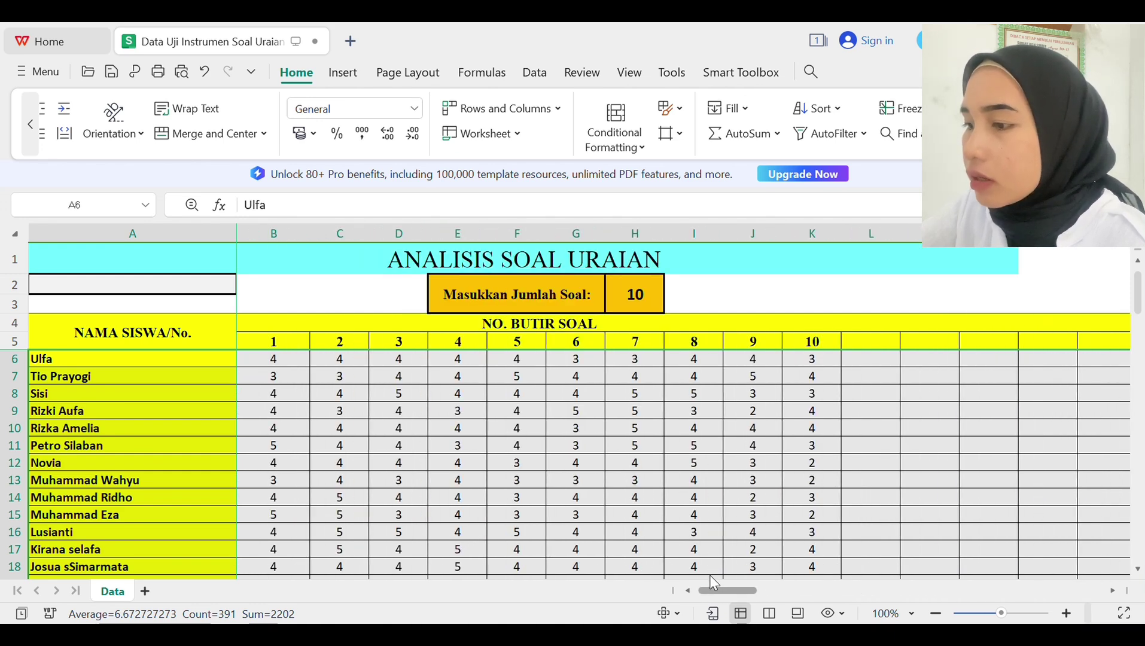
pyautogui.moveTo(753, 590); pyautogui.dragTo(1065, 585)
pyautogui.moveTo(1074, 590); pyautogui.dragTo(718, 592)
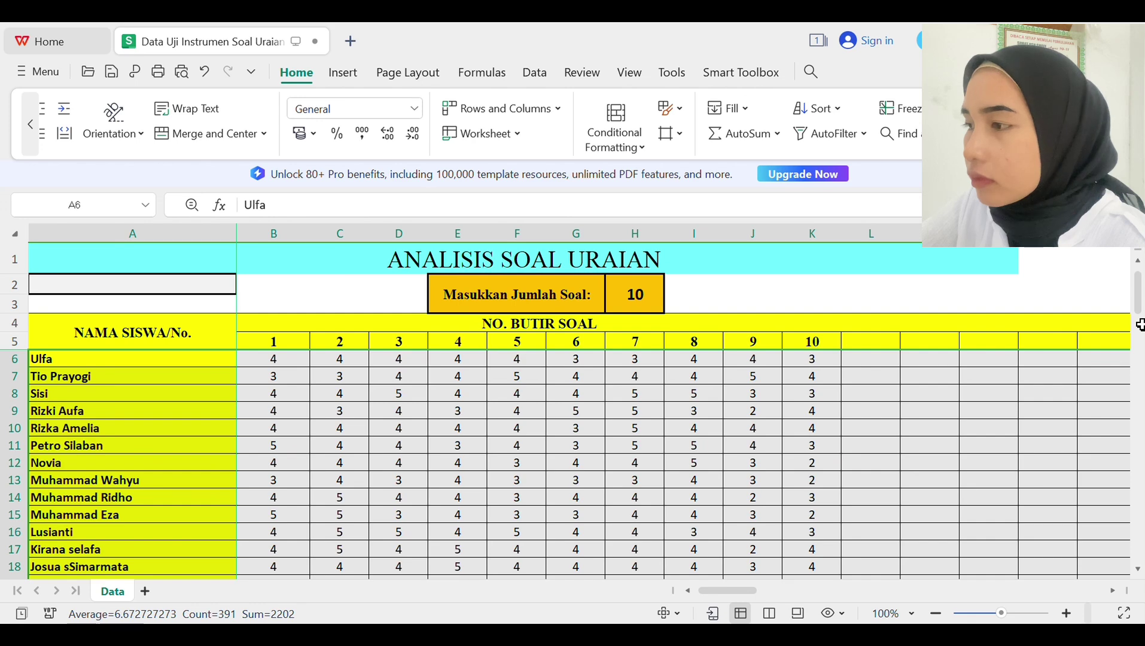
pyautogui.moveTo(1137, 311); pyautogui.dragTo(1141, 478)
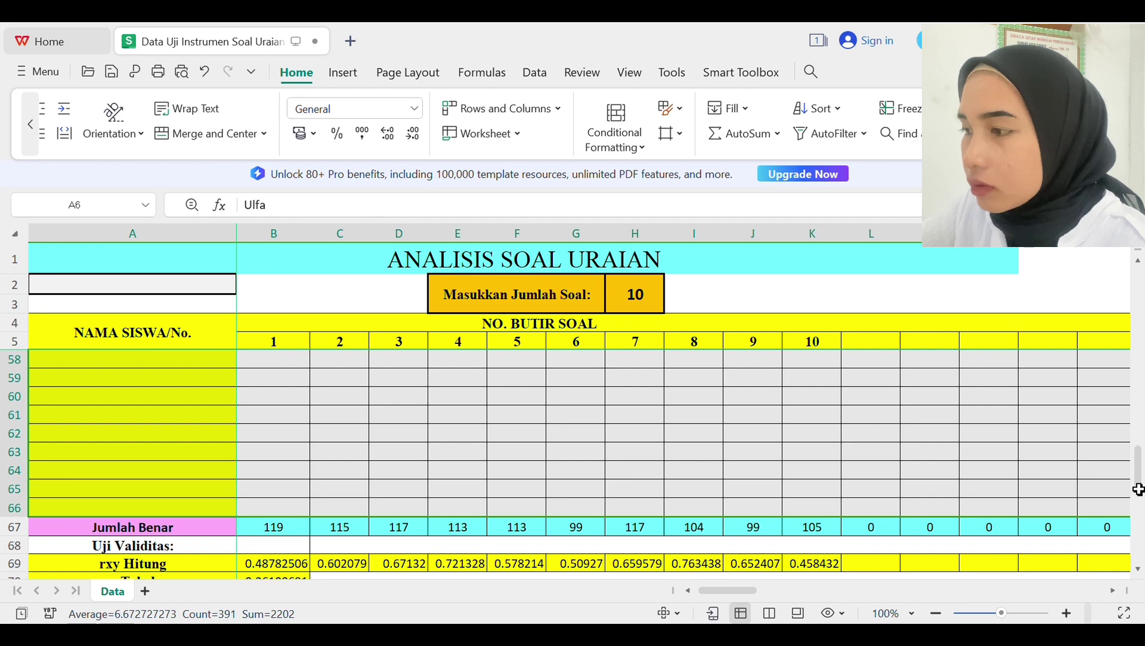
pyautogui.click(1140, 541)
pyautogui.click(1140, 542)
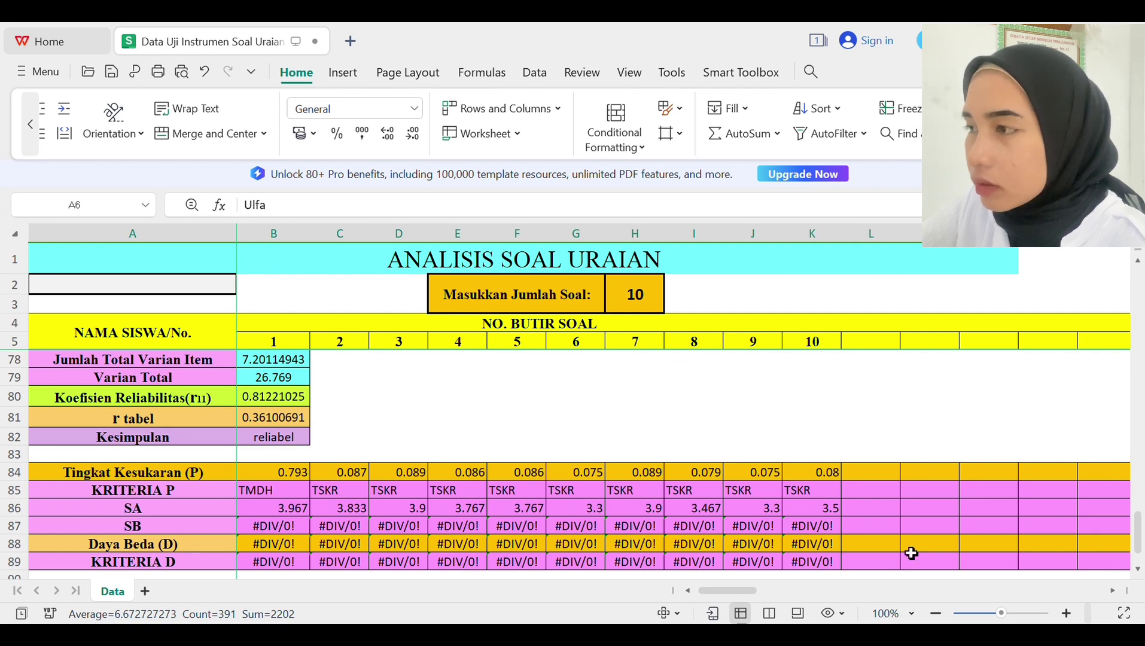
# Step: Examine the SA formula in B86, its referenced score range B6:B35, and question 1's upper-group scores in B6:B20
pyautogui.click(274, 508)
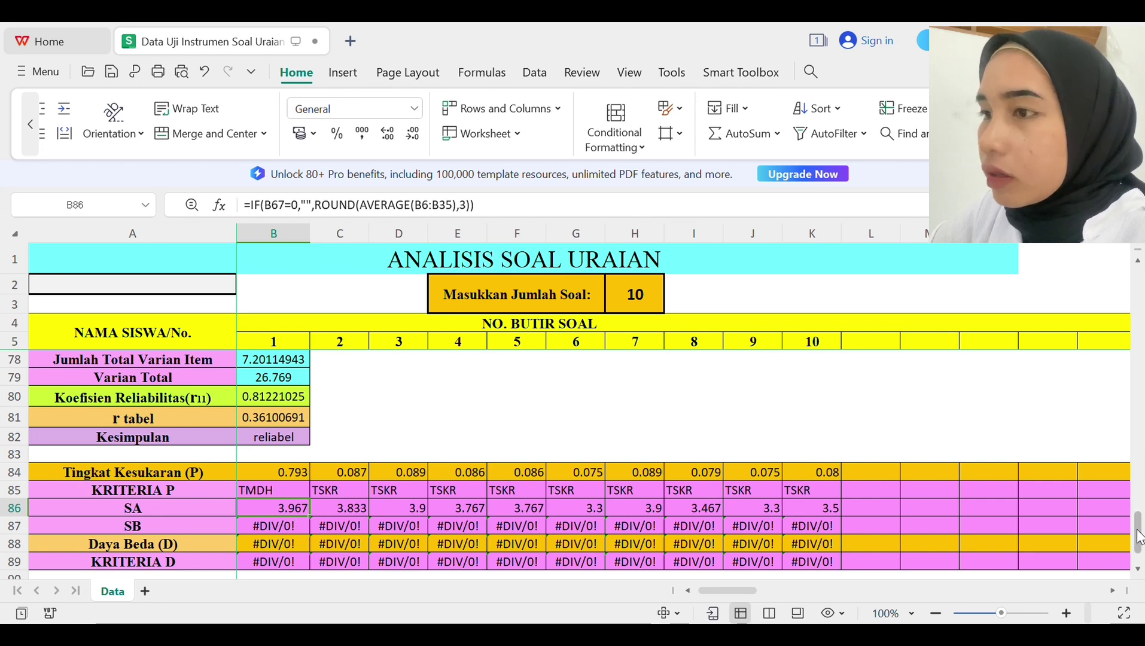
pyautogui.moveTo(1138, 536); pyautogui.dragTo(1080, 257)
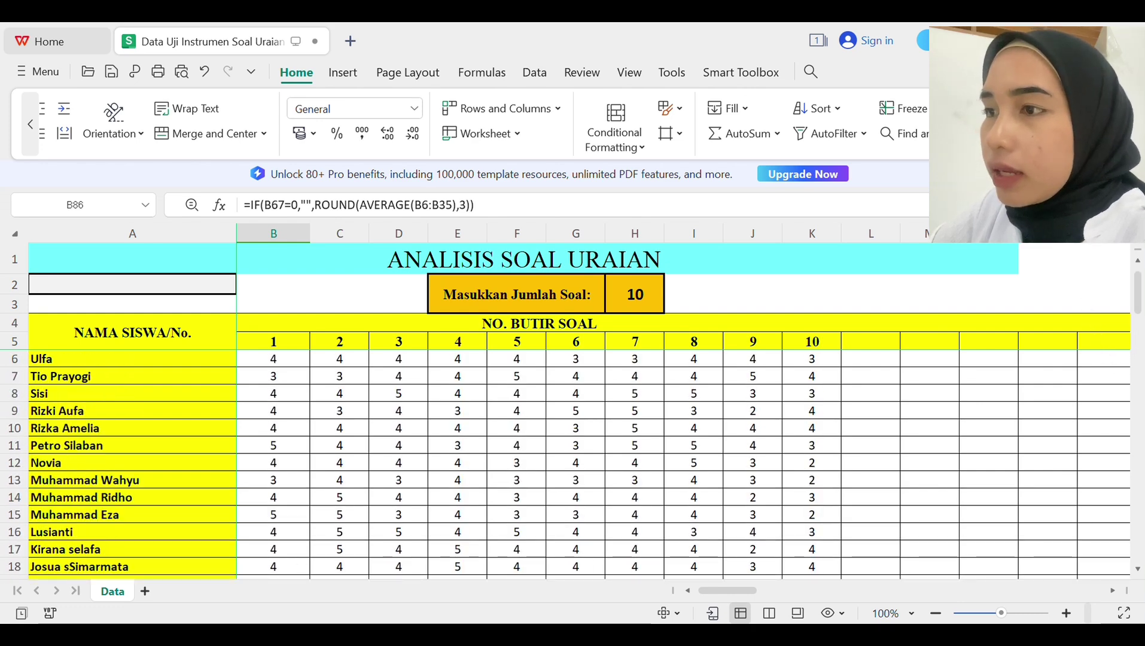
pyautogui.click(474, 207)
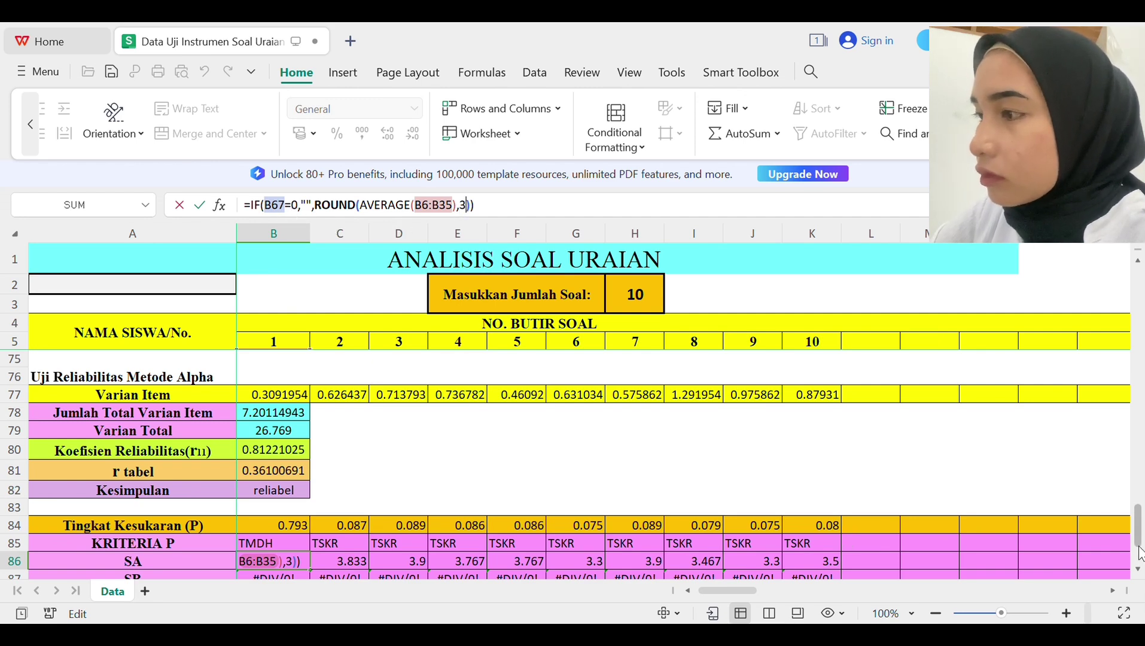
pyautogui.moveTo(1139, 540); pyautogui.dragTo(1125, 305)
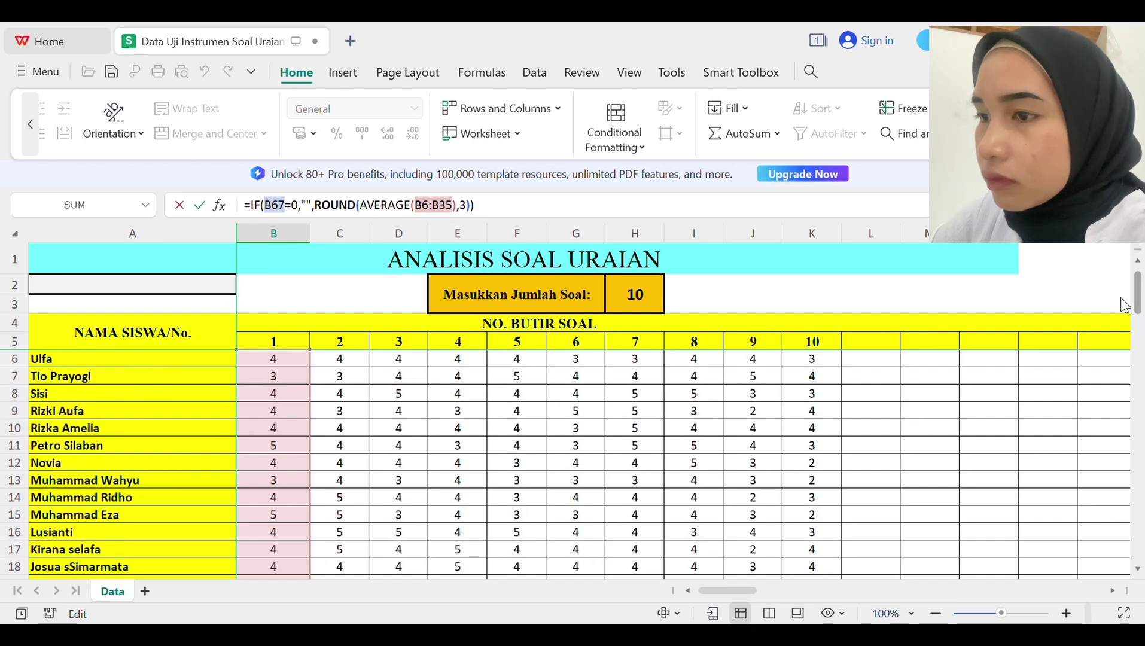
pyautogui.click(266, 367)
pyautogui.moveTo(266, 369); pyautogui.dragTo(284, 419)
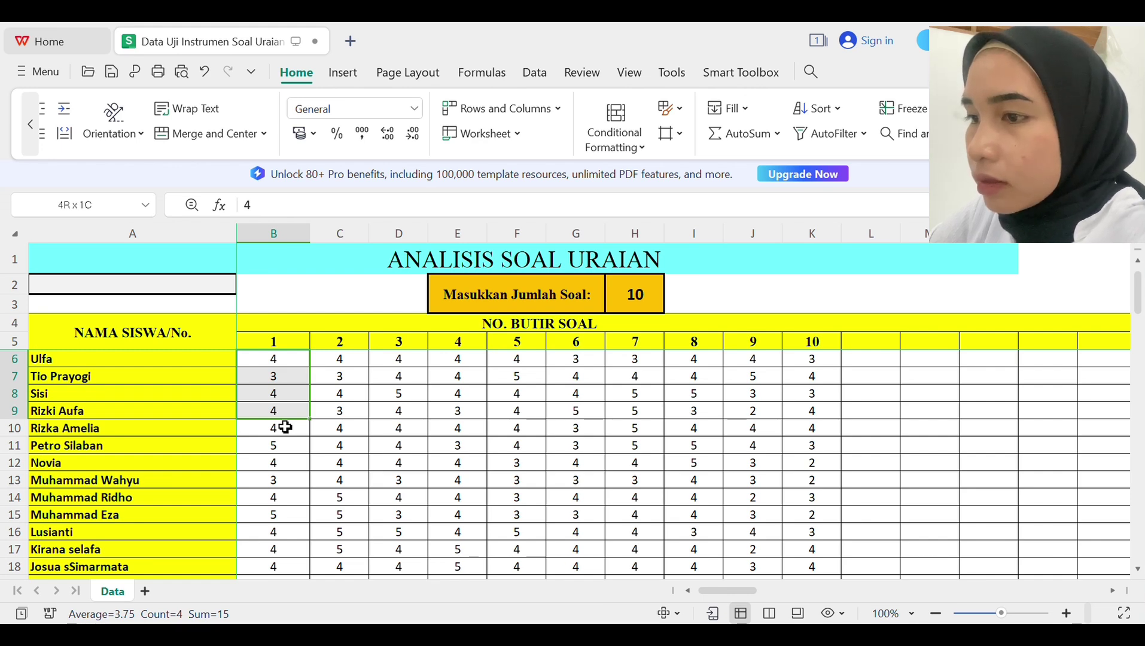
pyautogui.moveTo(284, 426); pyautogui.dragTo(276, 481)
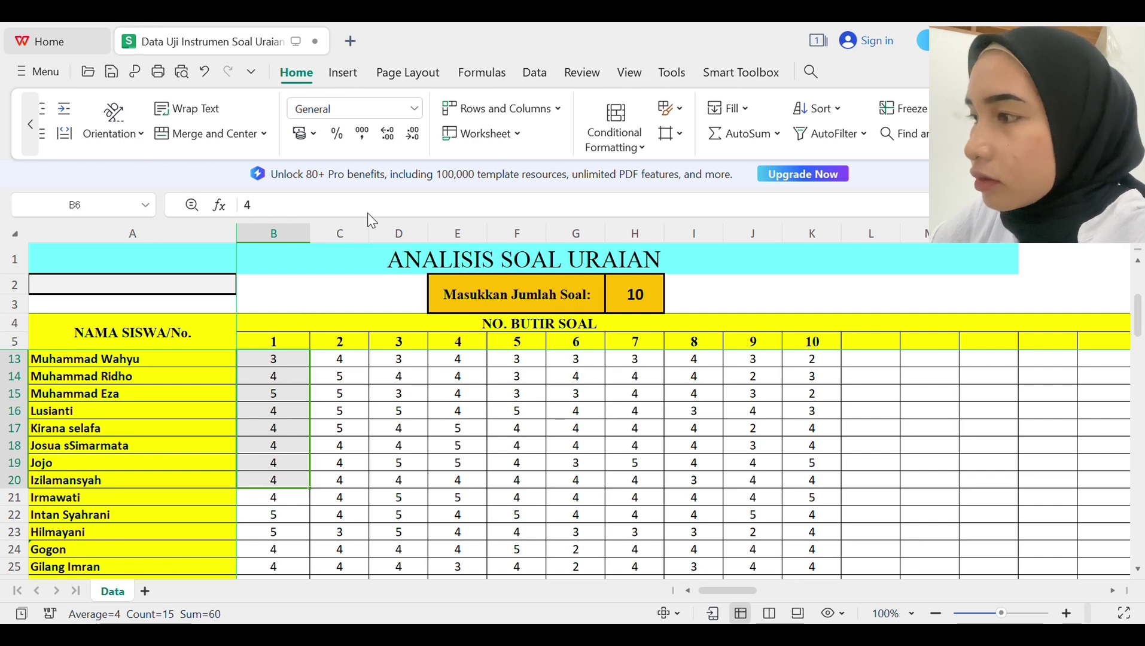
pyautogui.moveTo(1140, 331); pyautogui.dragTo(1140, 552)
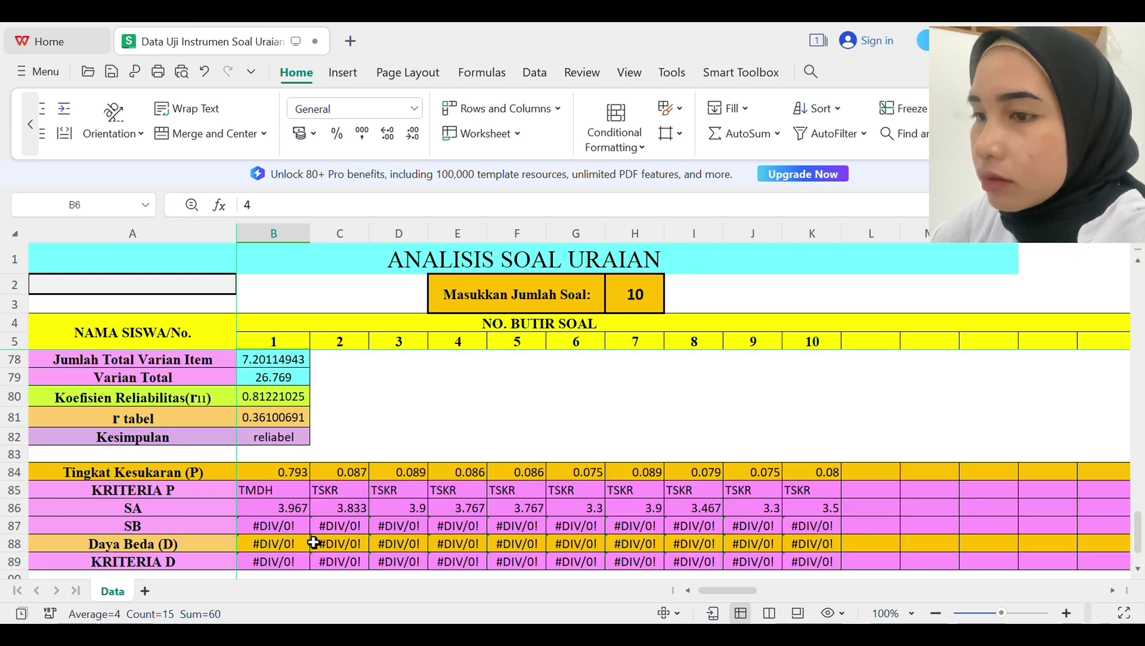
# Step: Recheck the AVERAGE range in the B86 SA formula against the upper-group scores in column B
pyautogui.click(304, 515)
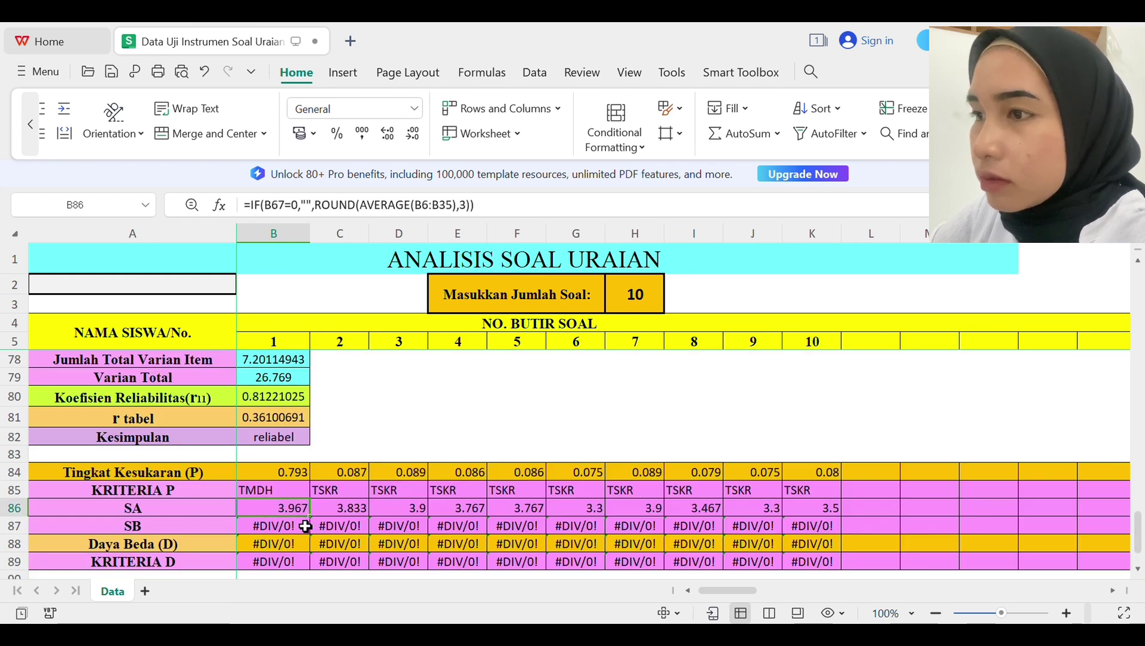
pyautogui.click(462, 213)
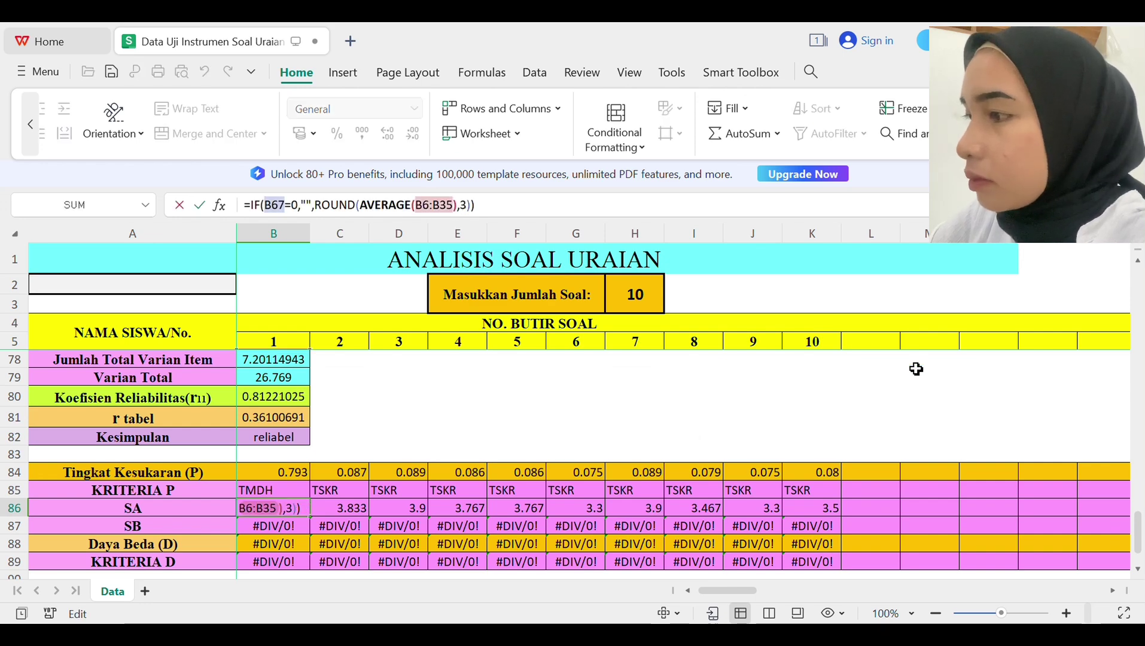
pyautogui.moveTo(1141, 533); pyautogui.dragTo(1065, 262)
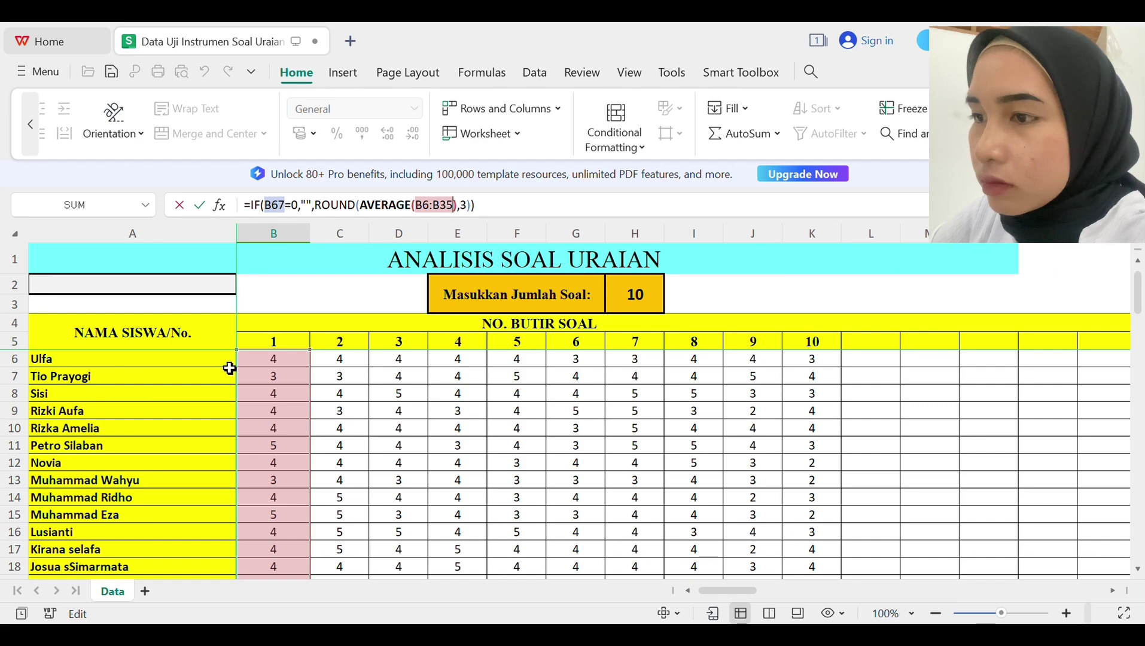
pyautogui.moveTo(273, 365); pyautogui.dragTo(281, 516)
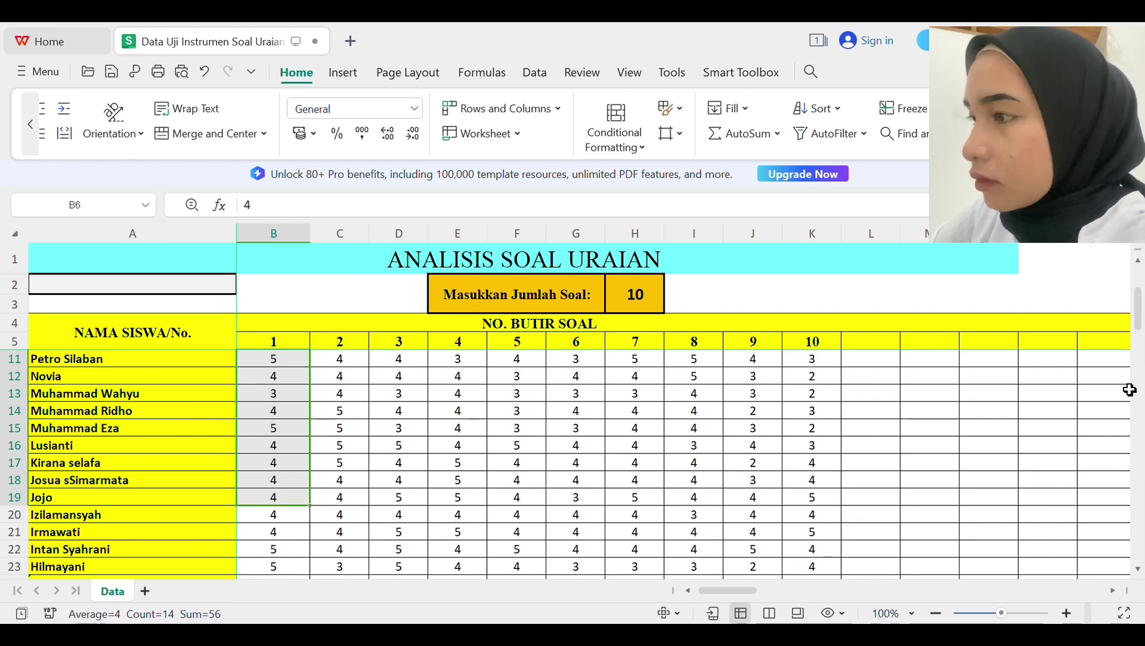
pyautogui.moveTo(1136, 329); pyautogui.dragTo(1137, 554)
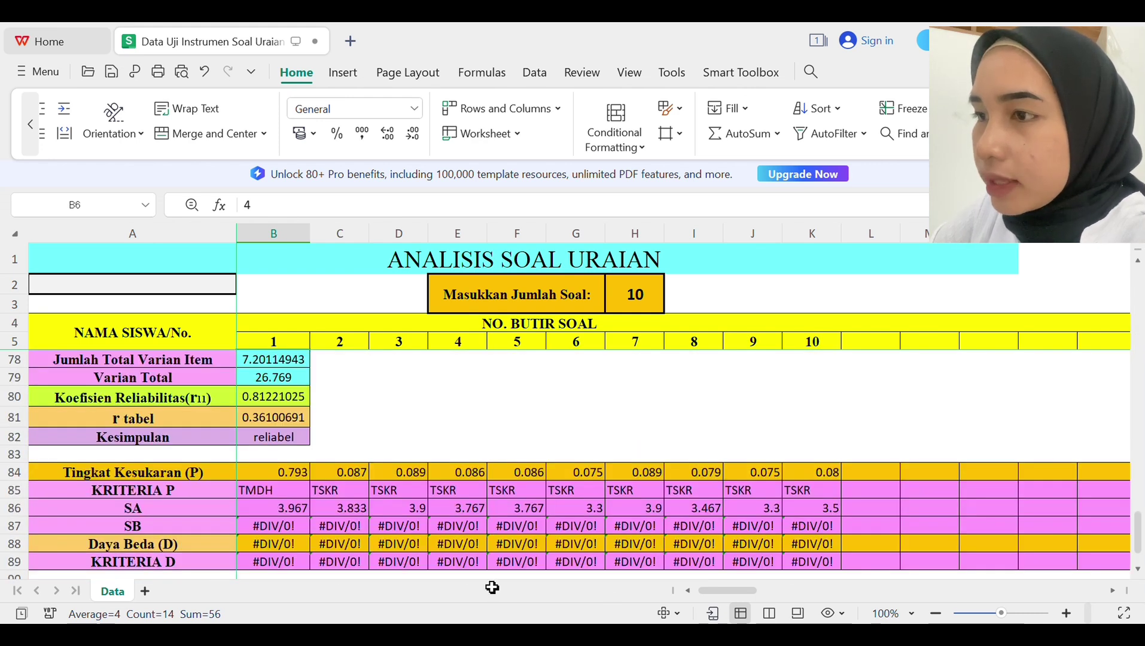
# Step: Change the SA formula in B86 to average only the upper-group range B6:B20
pyautogui.click(282, 513)
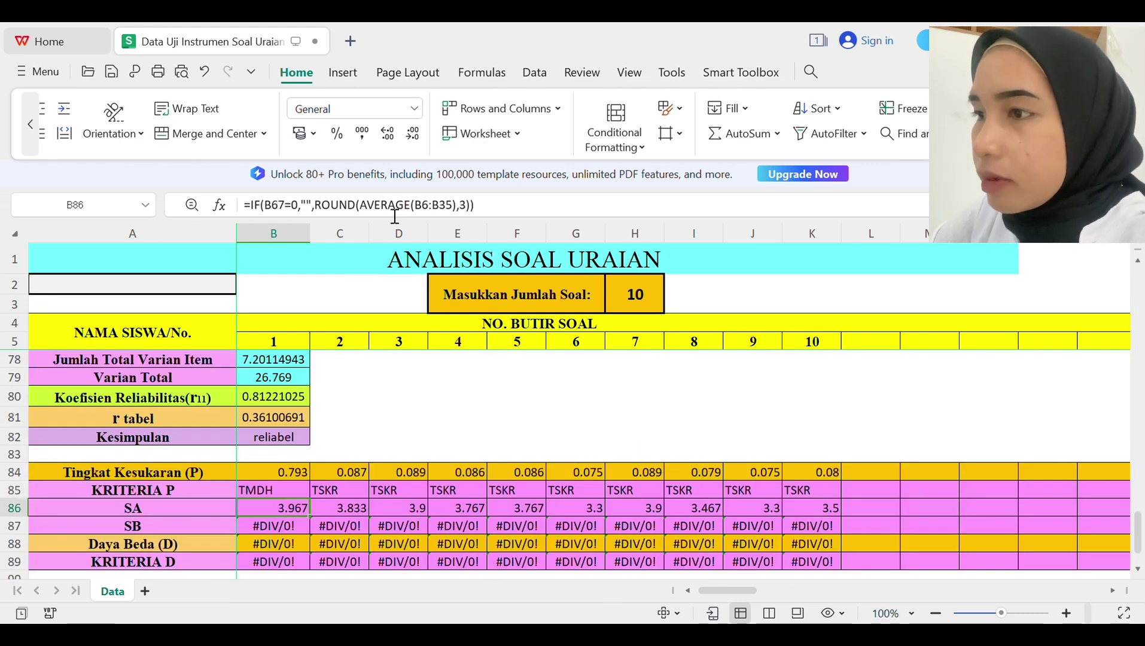
pyautogui.click(453, 211)
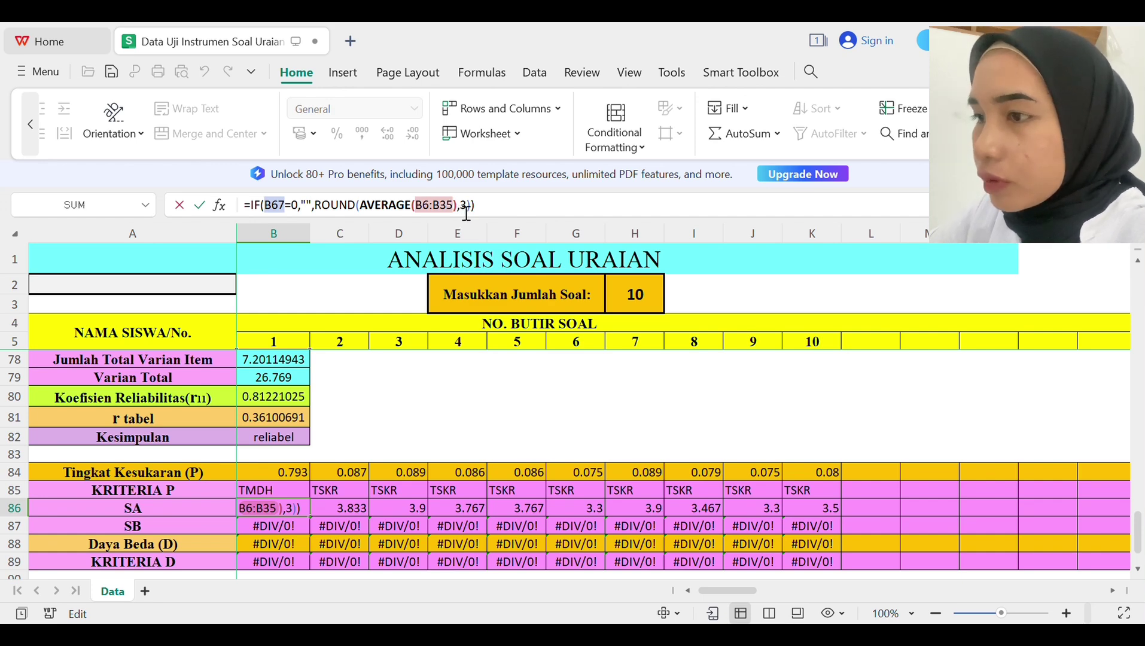
pyautogui.press('BackSpace')
pyautogui.press('BackSpace')
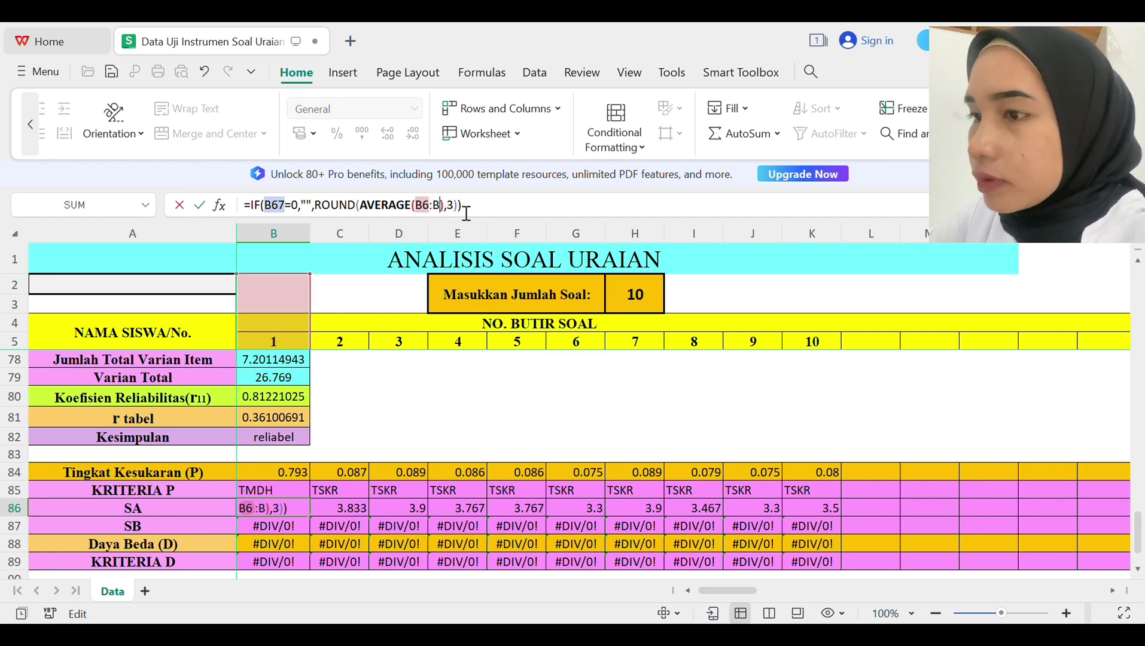
pyautogui.write('20')
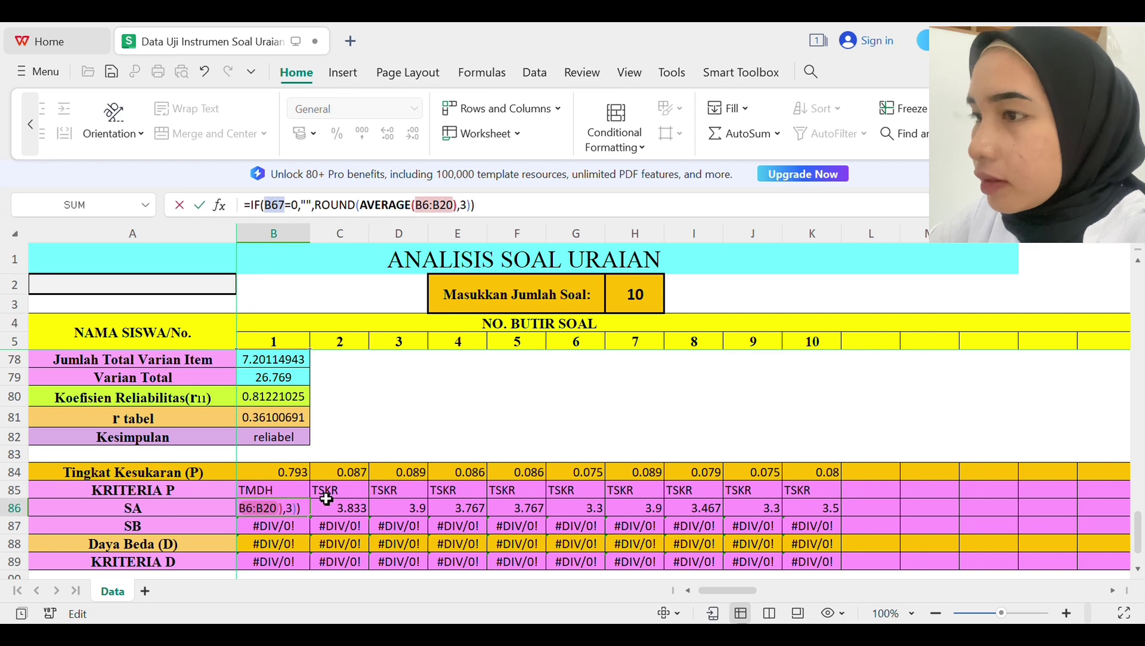
pyautogui.click(502, 209)
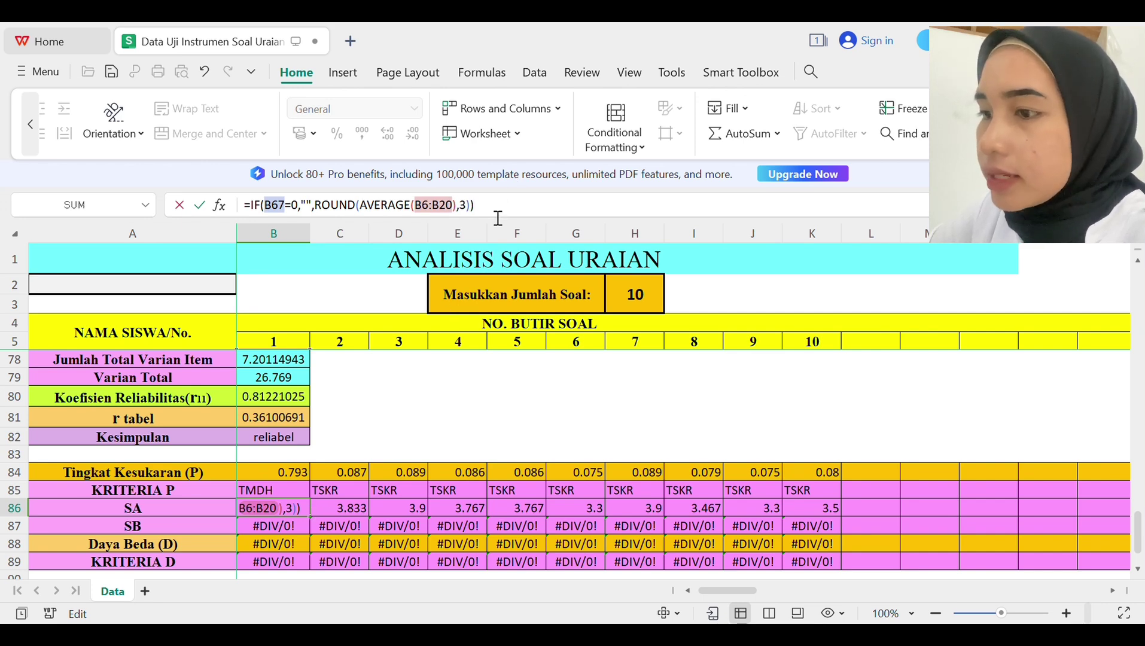
pyautogui.press('Return')
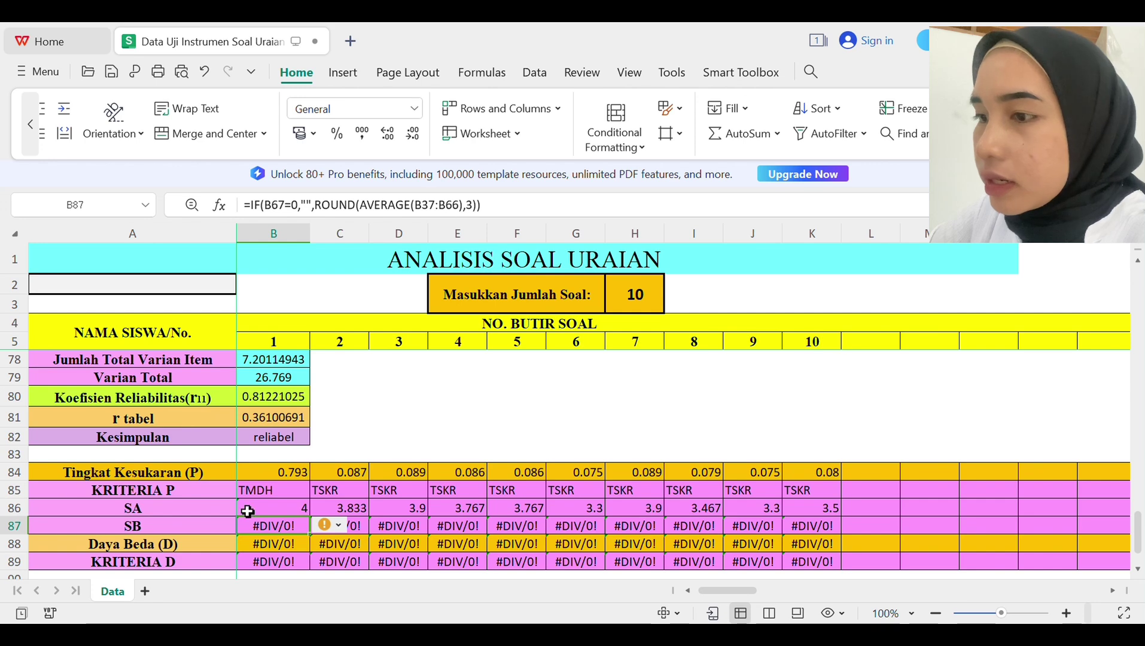
# Step: Center the SA value in B86 both vertically and horizontally
pyautogui.press('Up')
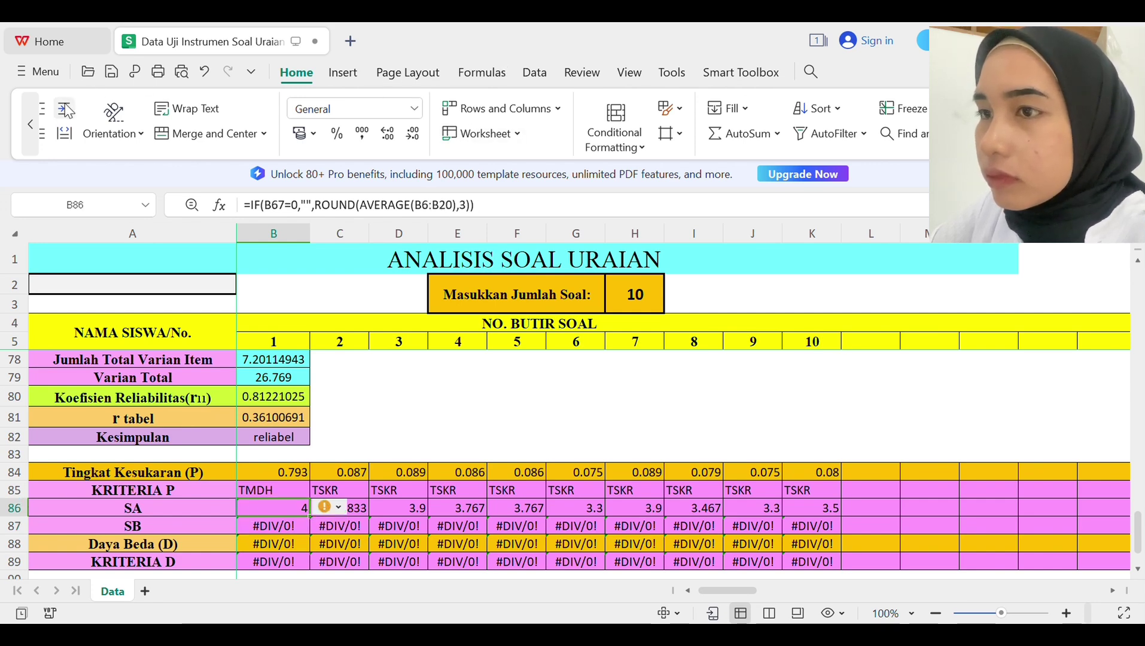
pyautogui.click(30, 124)
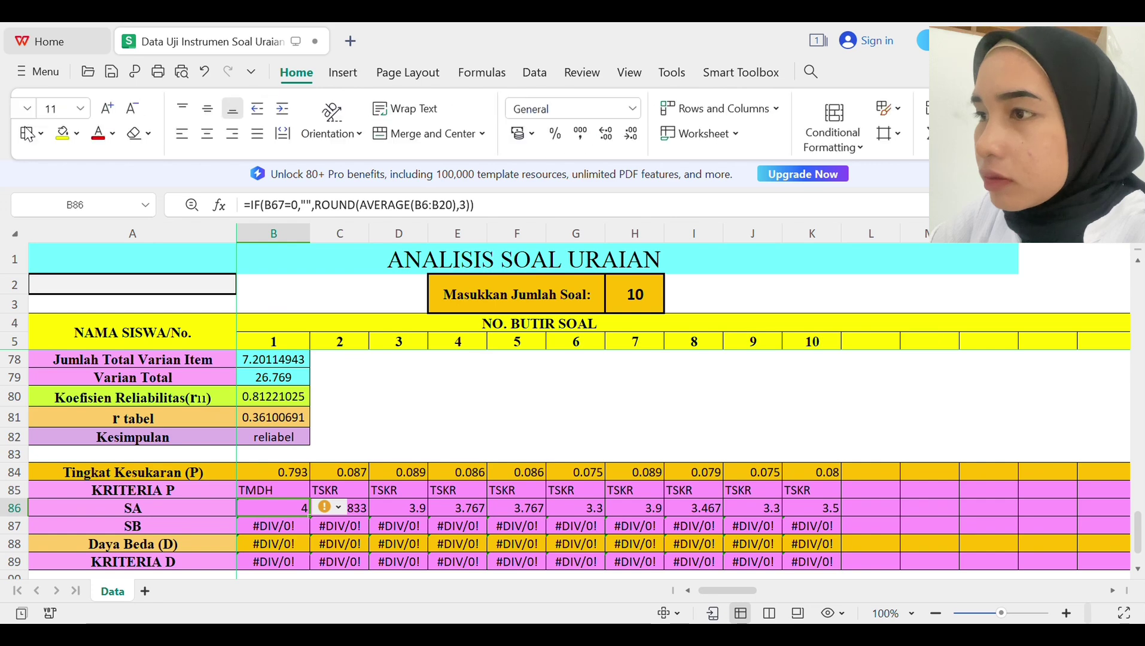
pyautogui.click(467, 114)
pyautogui.click(469, 133)
pyautogui.click(420, 383)
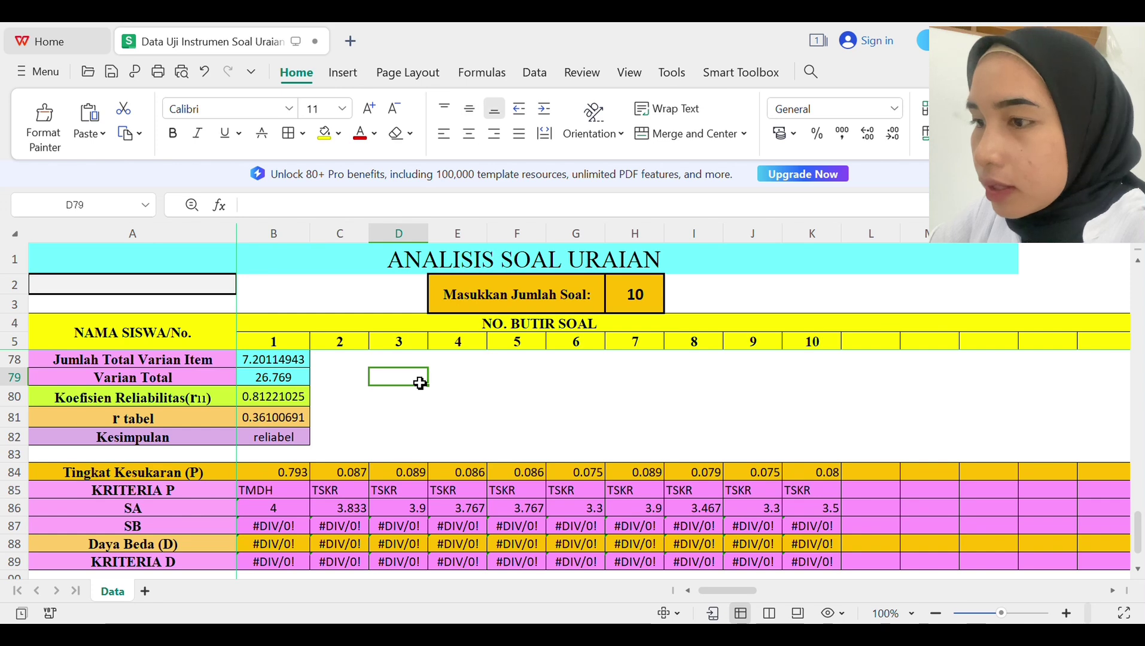
# Step: Fill the SA formula and its centered formatting from B86 across to K86 for all ten questions
pyautogui.click(347, 515)
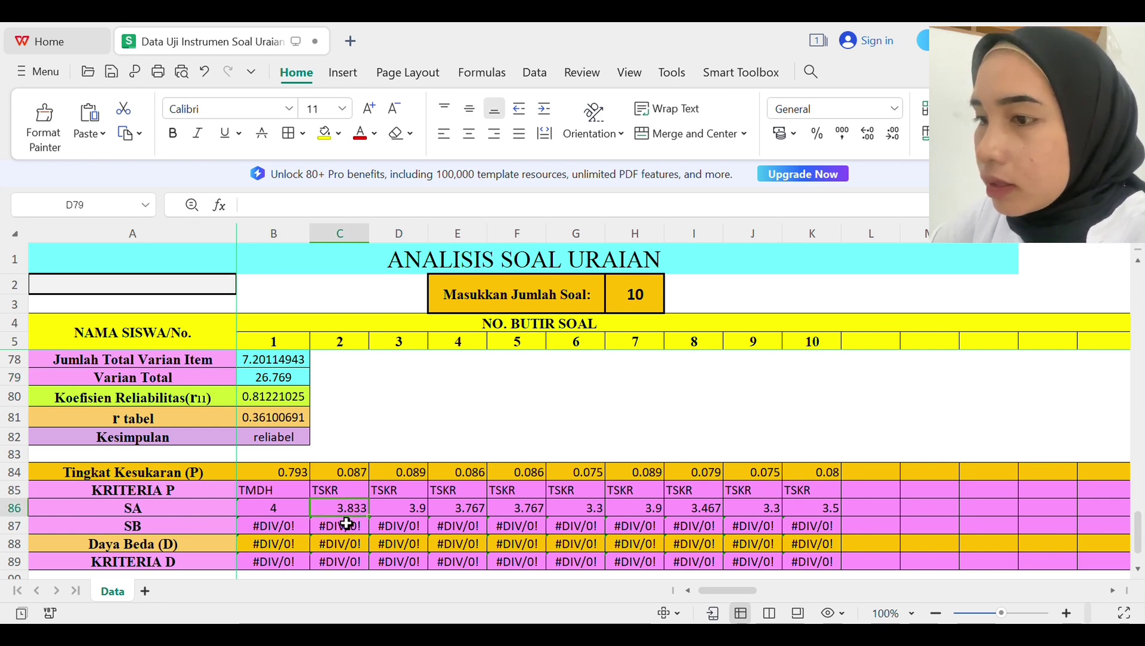
pyautogui.click(292, 518)
pyautogui.moveTo(309, 516); pyautogui.dragTo(839, 523)
pyautogui.press('Tab')
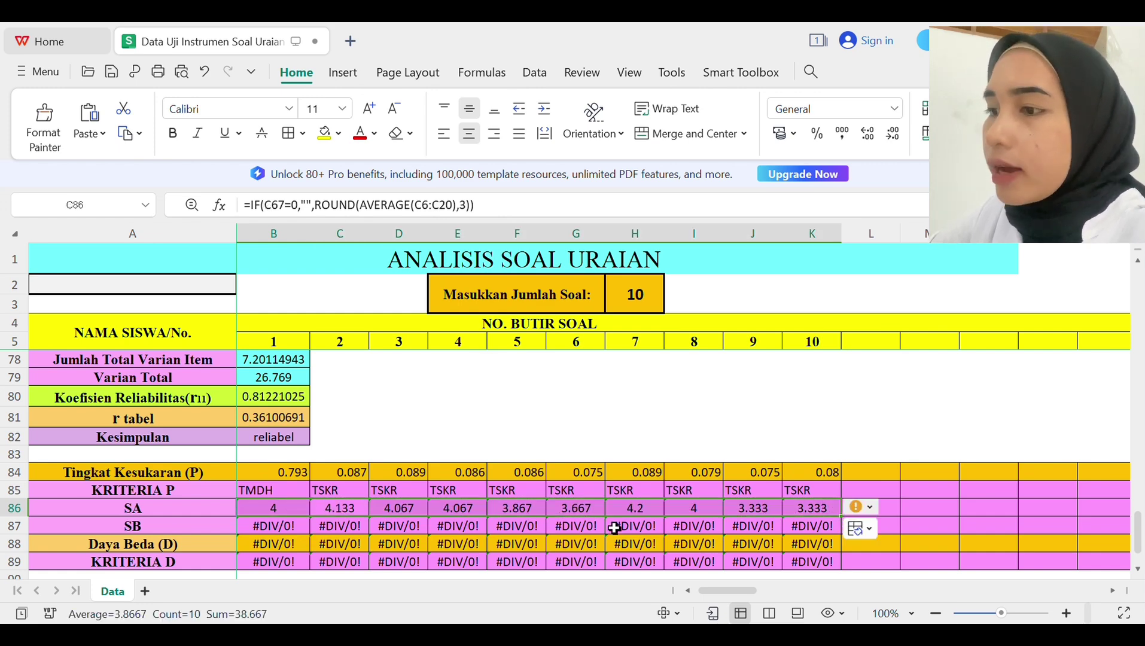
# Step: Check the SB formula in B87 and select the upper-group scores for question 1 in B6:B20
pyautogui.click(872, 442)
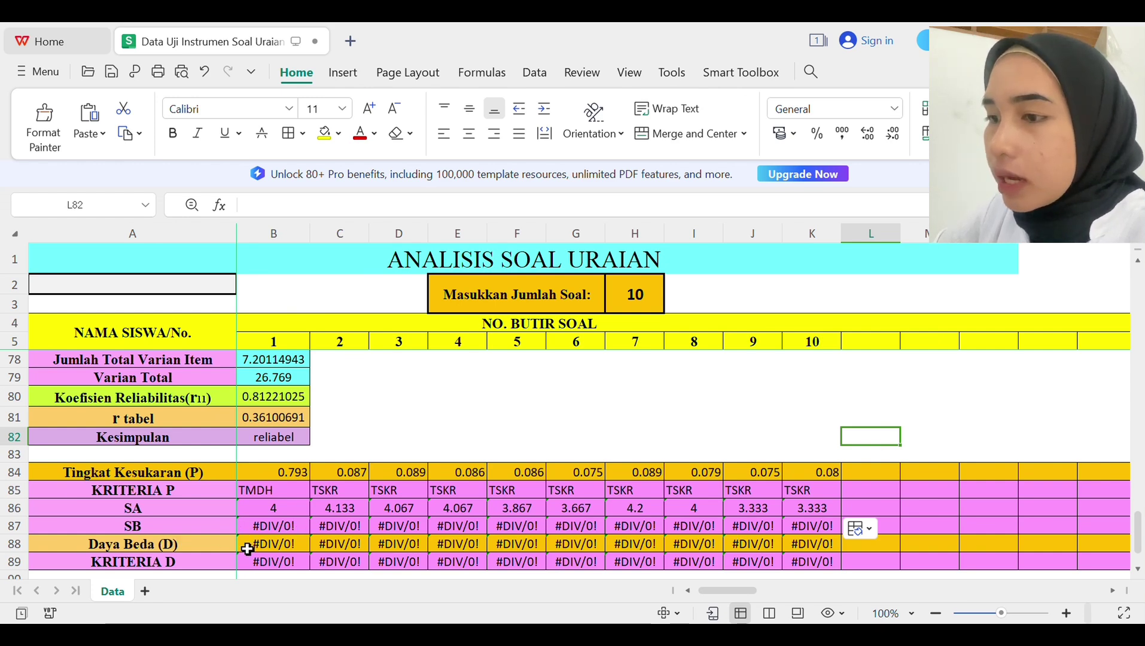
pyautogui.click(278, 529)
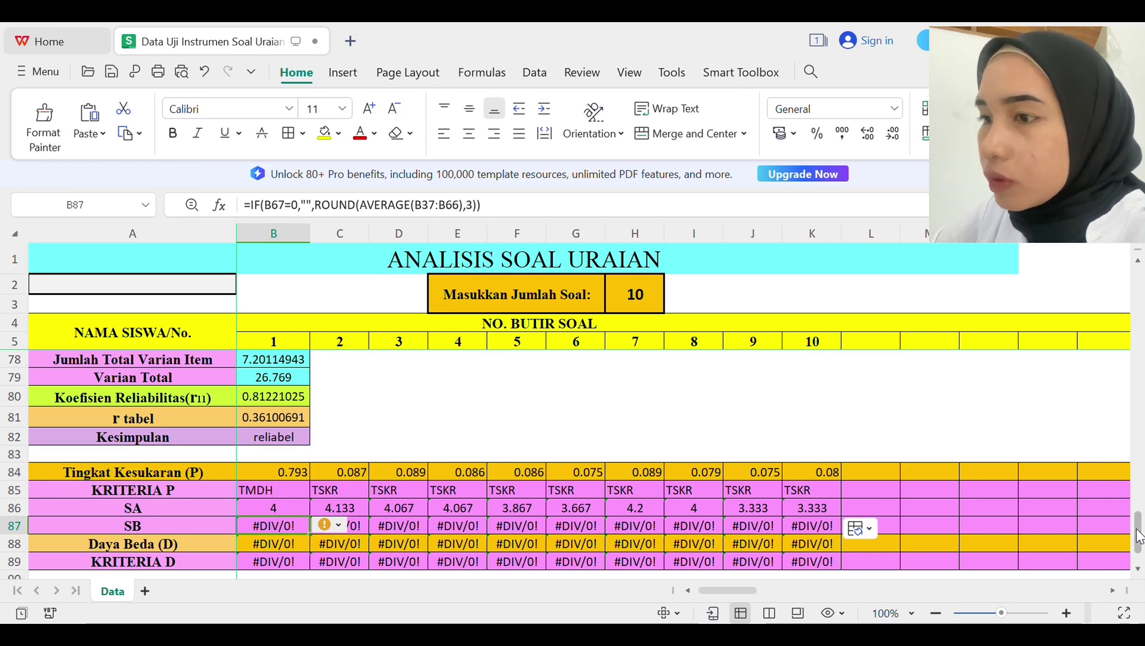
pyautogui.moveTo(1137, 534); pyautogui.dragTo(1079, 311)
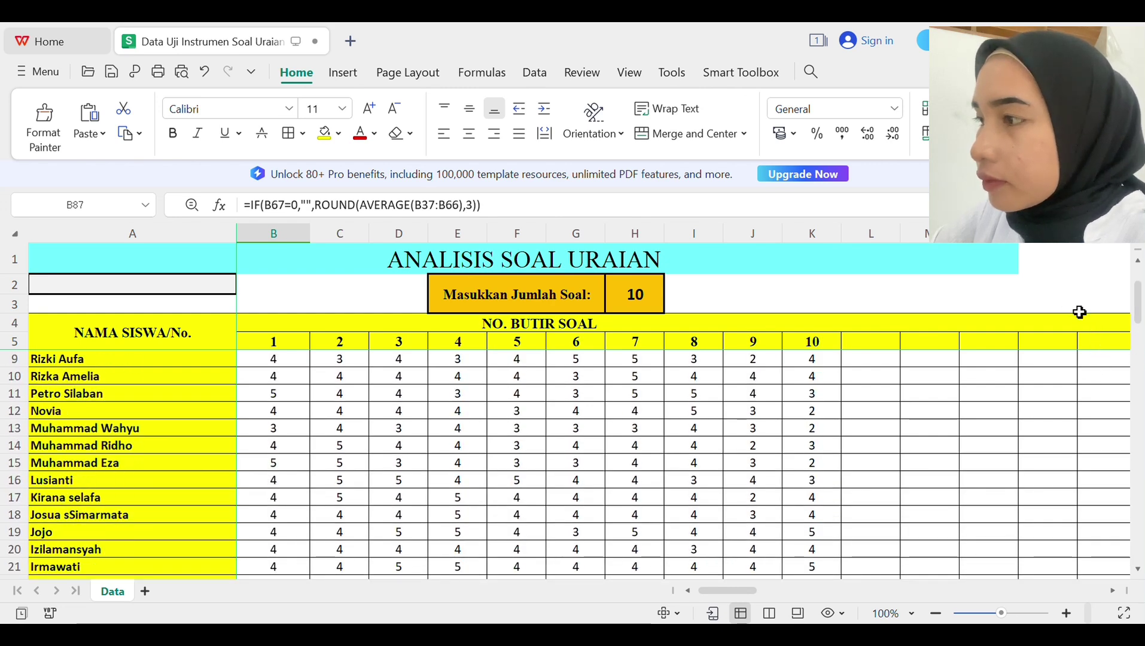
pyautogui.scroll(1, 1136, 263)
pyautogui.click(270, 362)
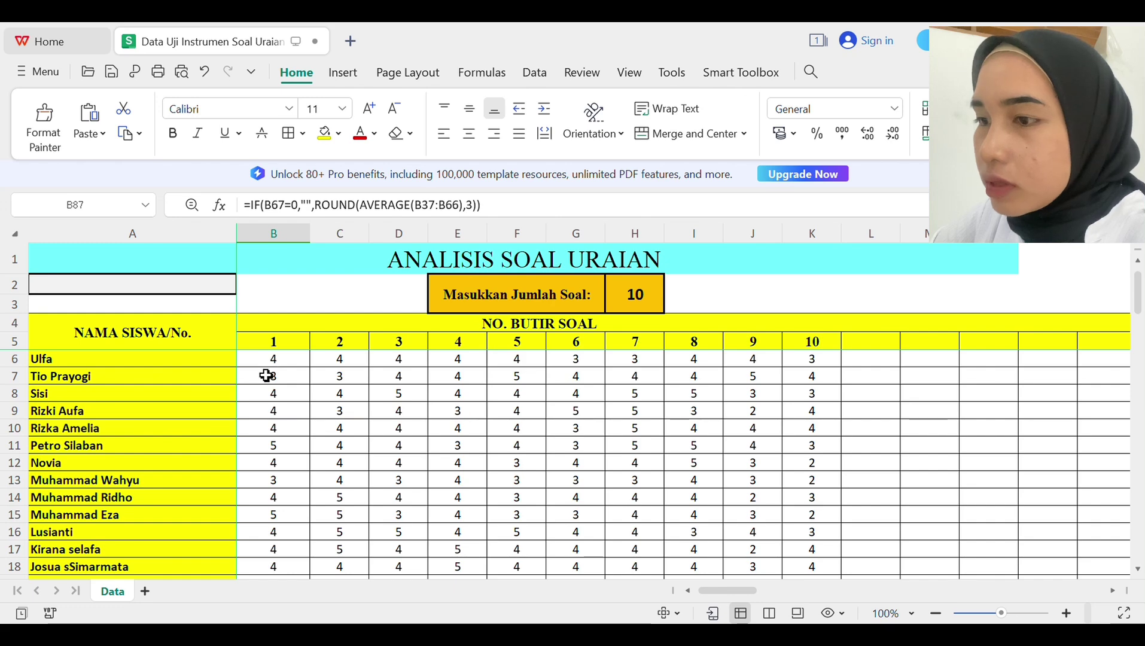
pyautogui.moveTo(266, 375); pyautogui.dragTo(306, 574)
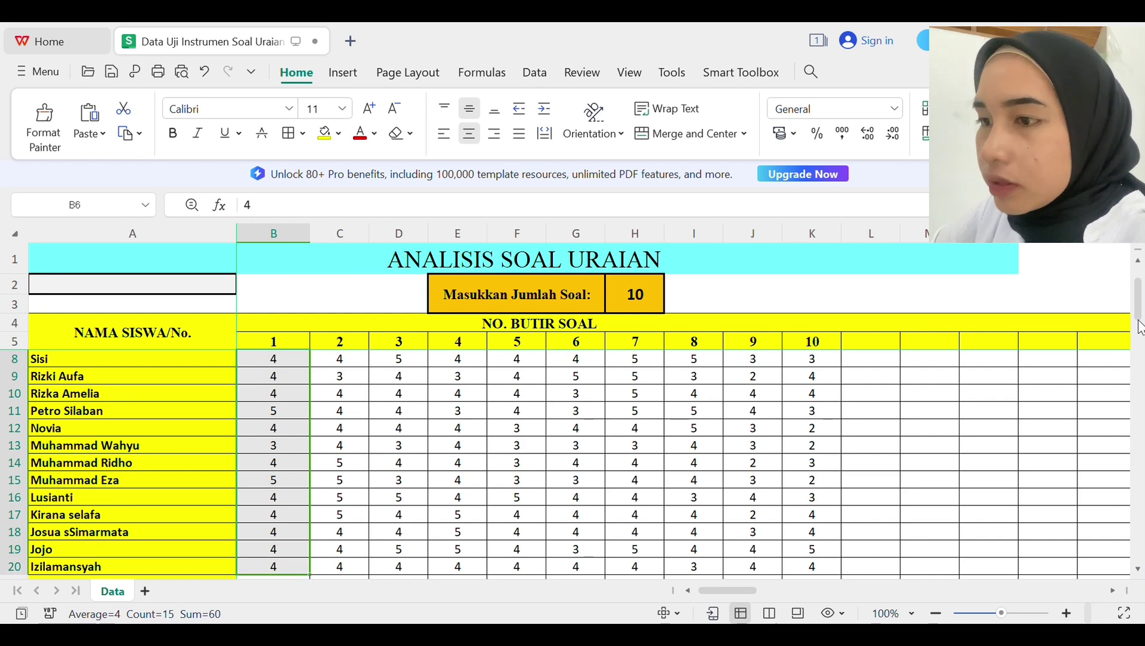
# Step: Select the lower-group scores for question 1 in B21:B35 to check which rows SB must cover
pyautogui.moveTo(1139, 311); pyautogui.dragTo(1138, 350)
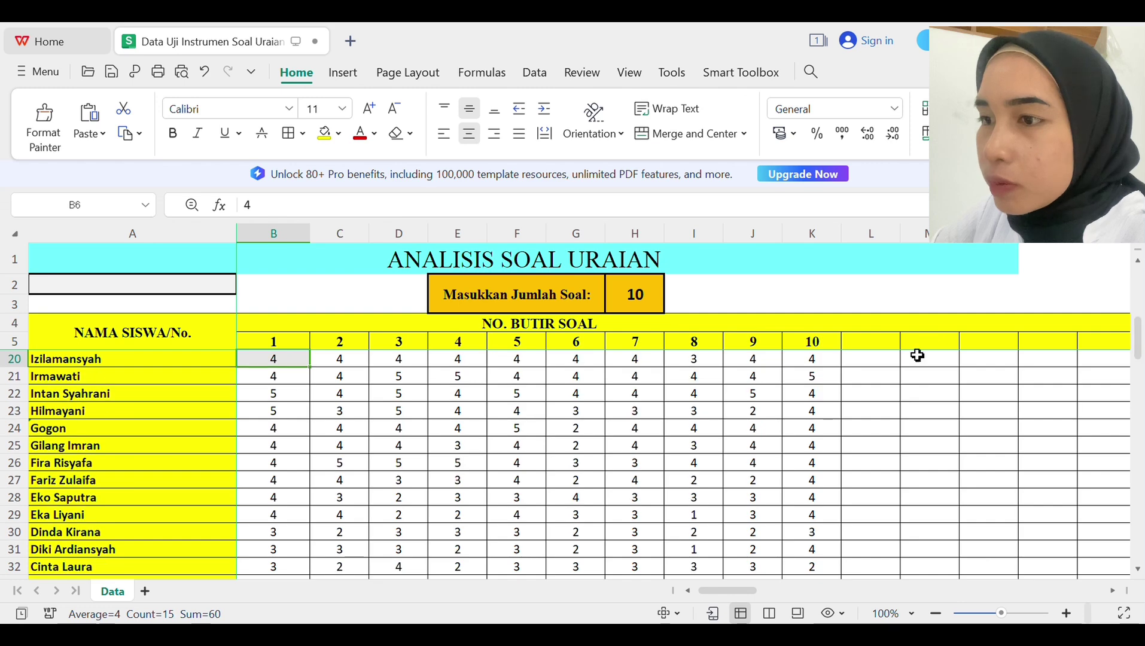
pyautogui.moveTo(270, 376); pyautogui.dragTo(266, 391)
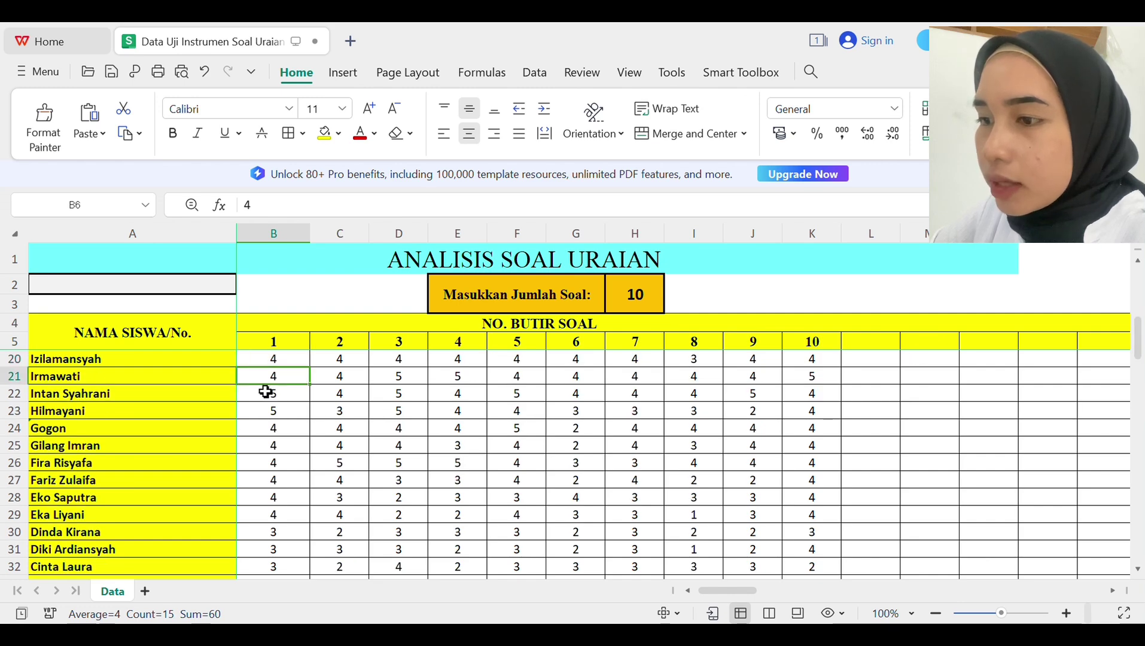
pyautogui.moveTo(316, 450); pyautogui.dragTo(309, 559)
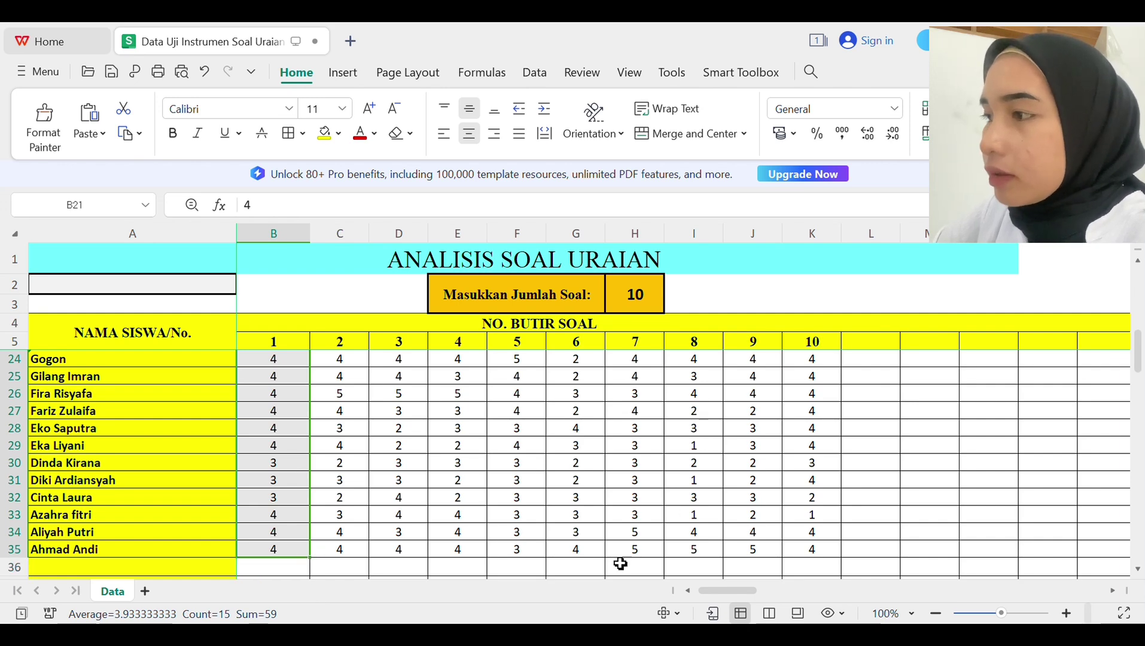
pyautogui.moveTo(1139, 330); pyautogui.dragTo(1137, 507)
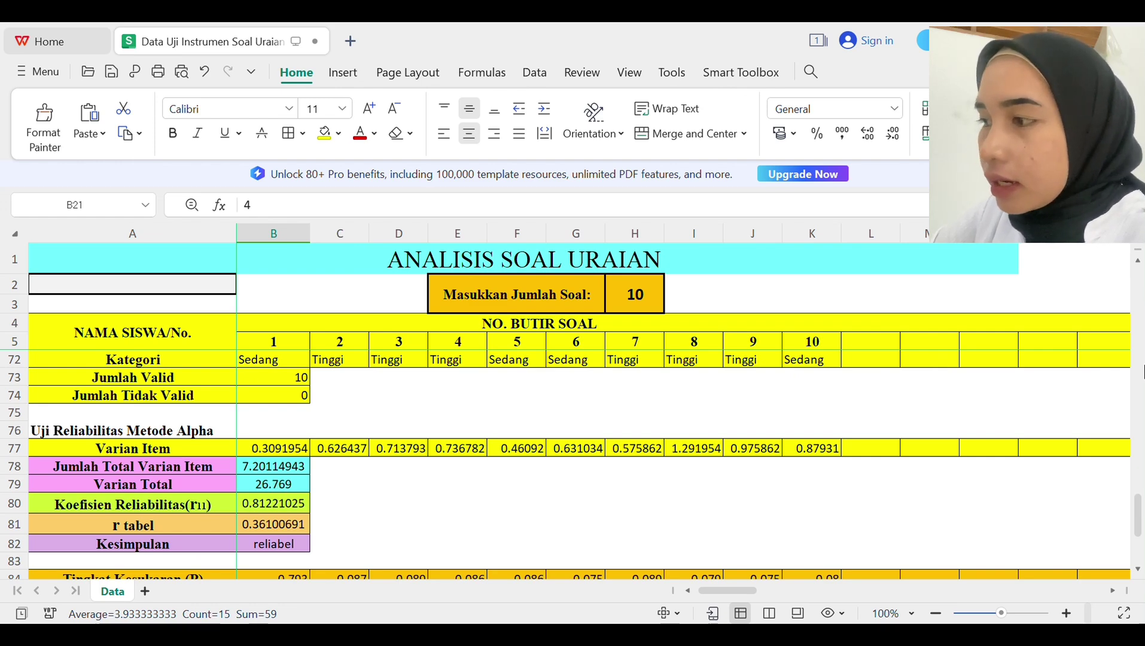
pyautogui.moveTo(1139, 511); pyautogui.dragTo(1136, 565)
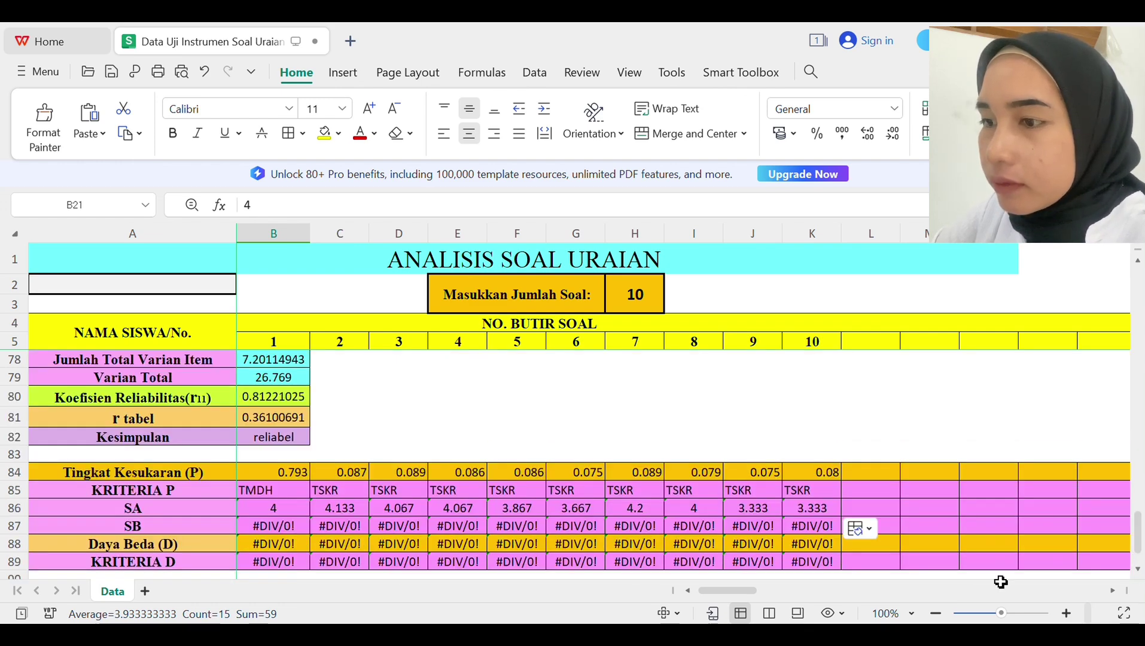
# Step: Change the SB formula in B87 to average only the lower-group range B21:B35
pyautogui.click(267, 531)
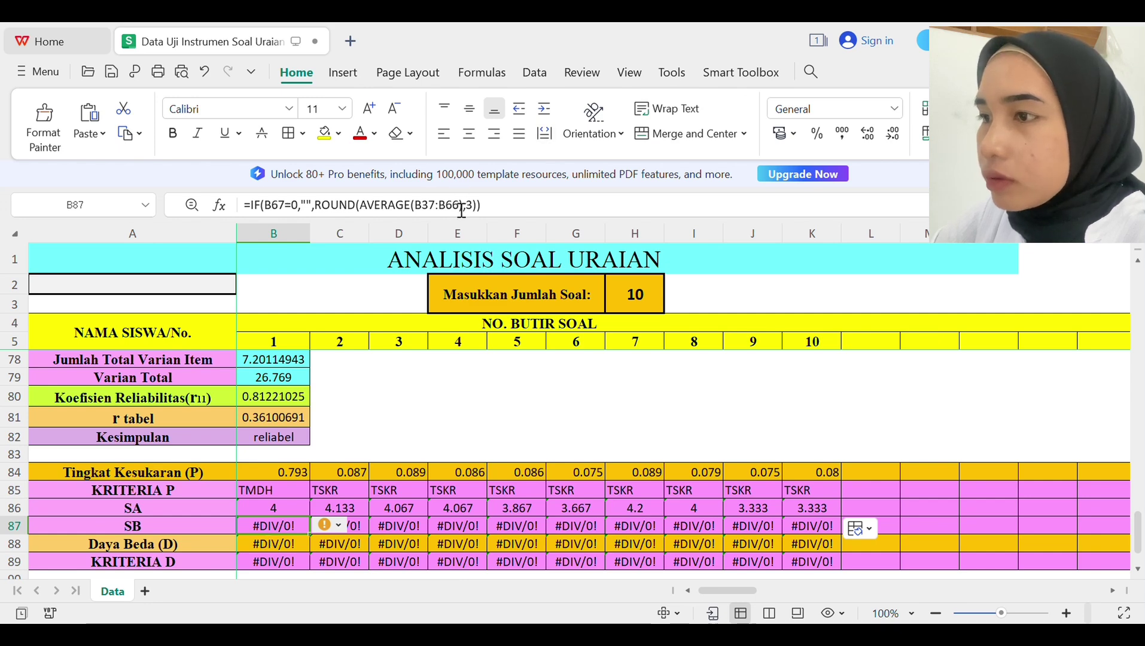
pyautogui.click(443, 211)
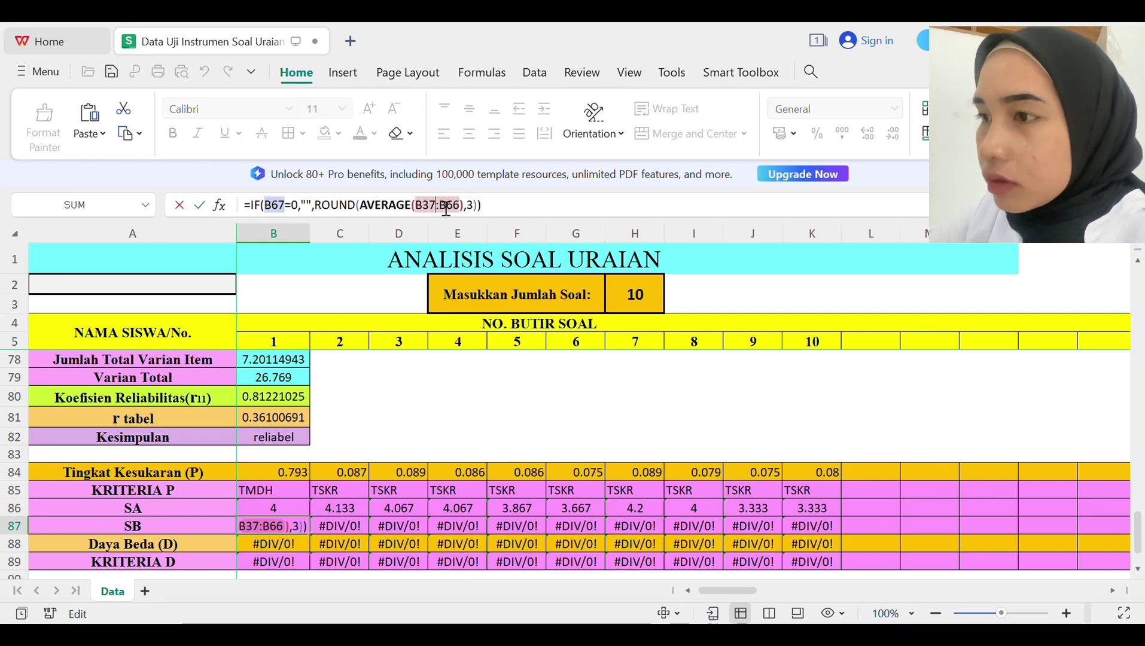
pyautogui.press('BackSpace')
pyautogui.press('BackSpace')
pyautogui.write('21')
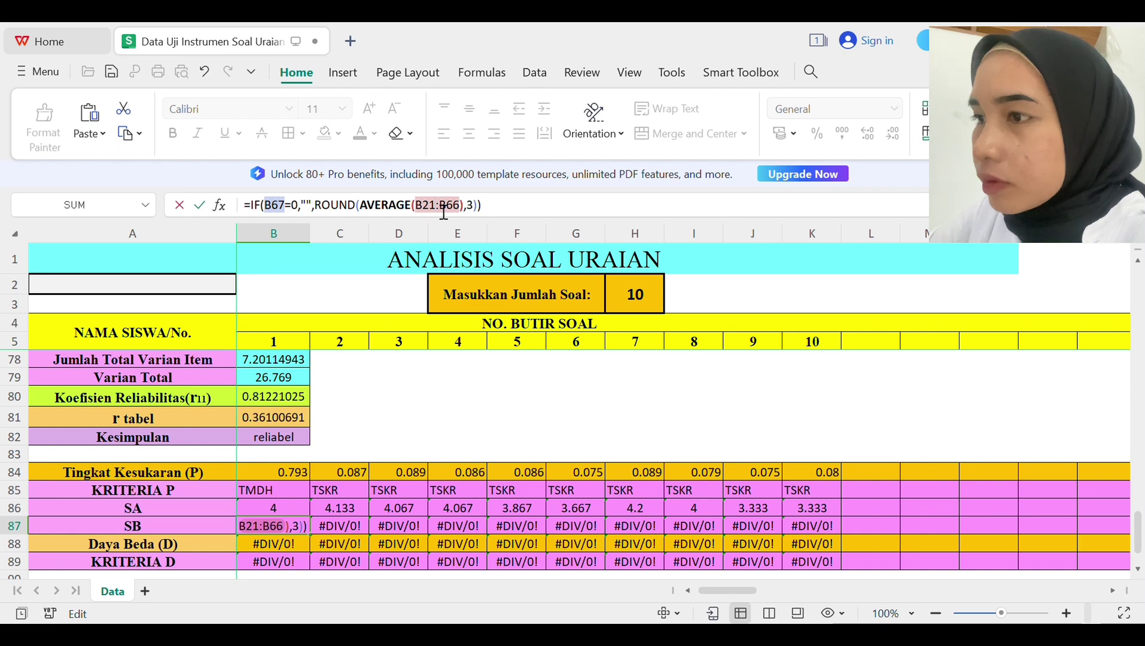
pyautogui.press('Right')
pyautogui.press('Right')
pyautogui.press('Right')
pyautogui.press('Right')
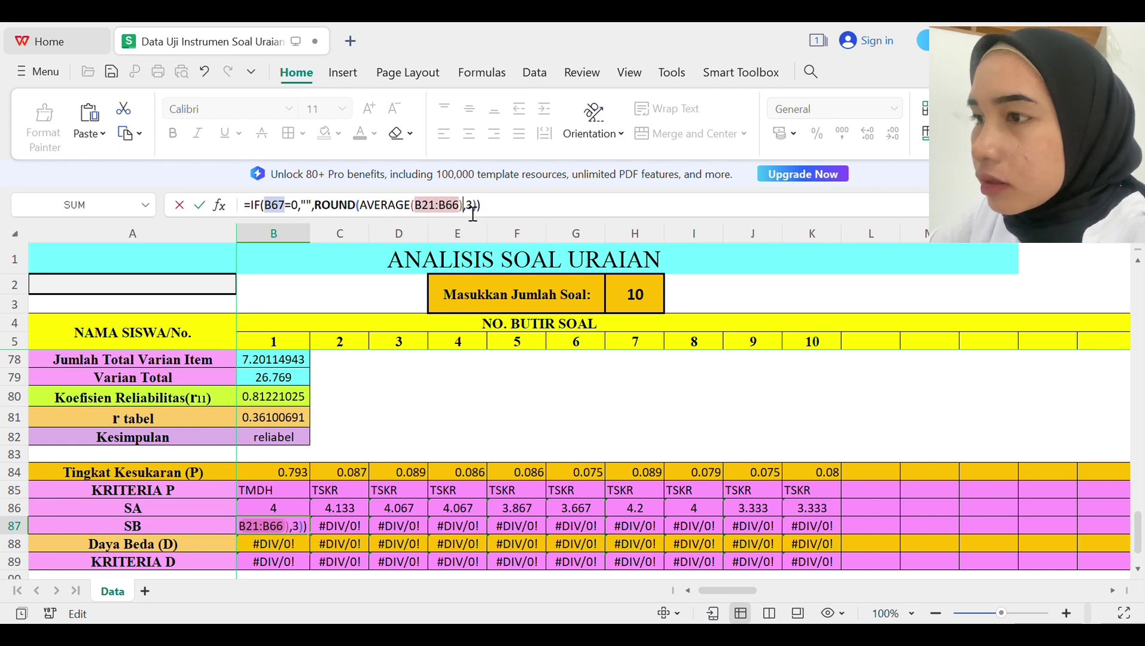
pyautogui.write(')')
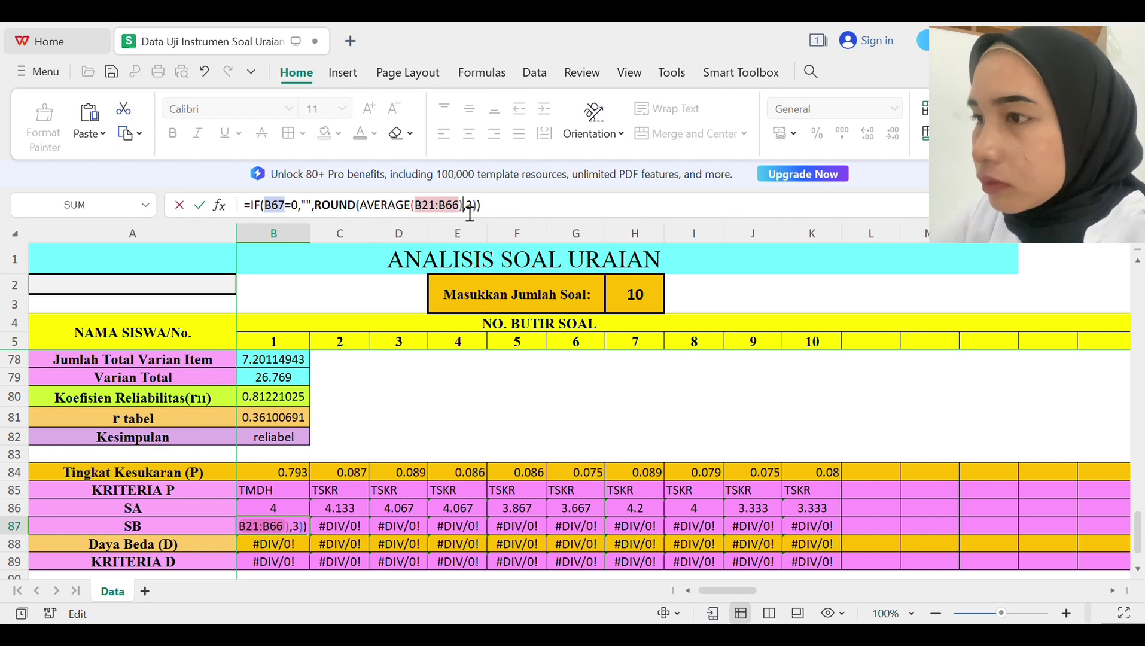
pyautogui.press('BackSpace')
pyautogui.press('BackSpace')
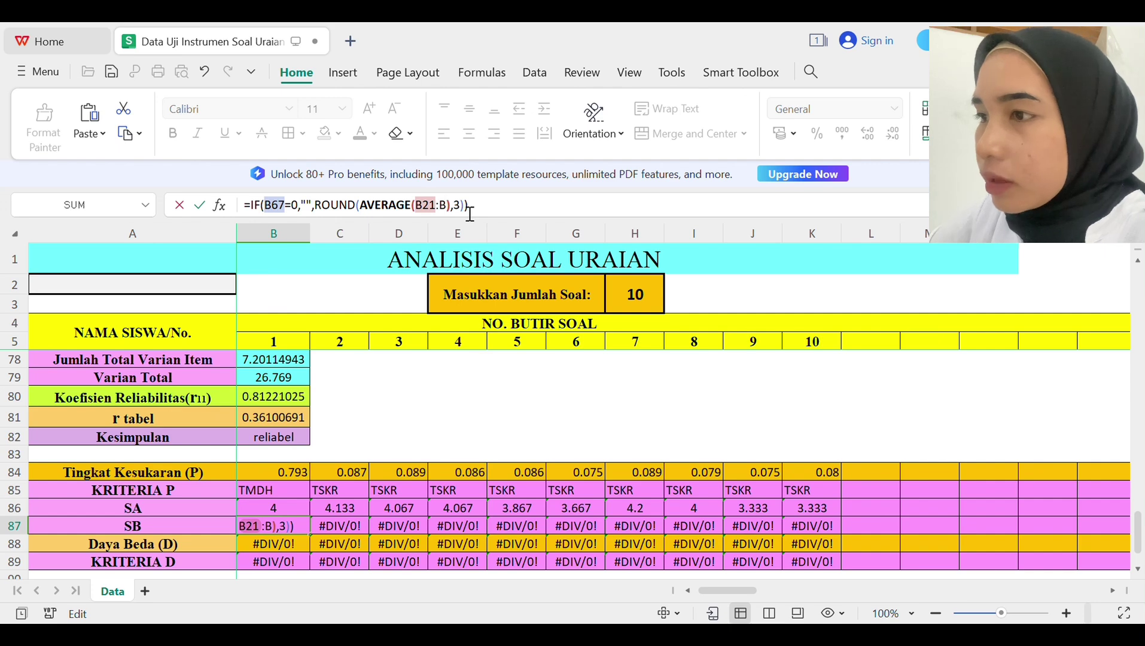
pyautogui.write('35')
pyautogui.click(505, 213)
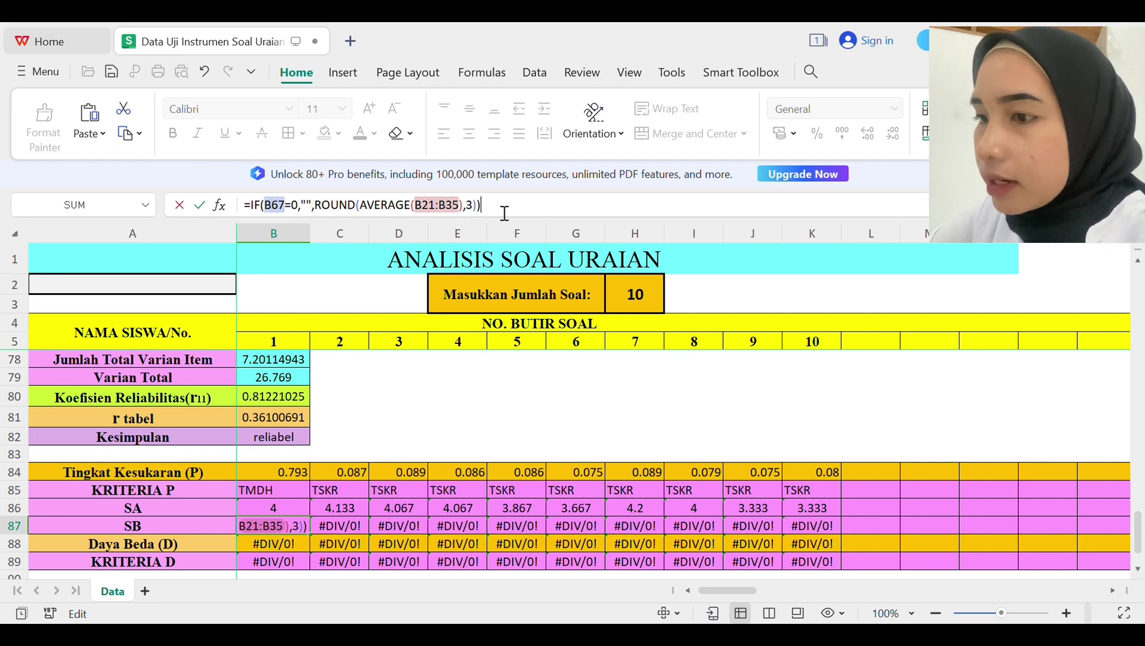
pyautogui.press('Return')
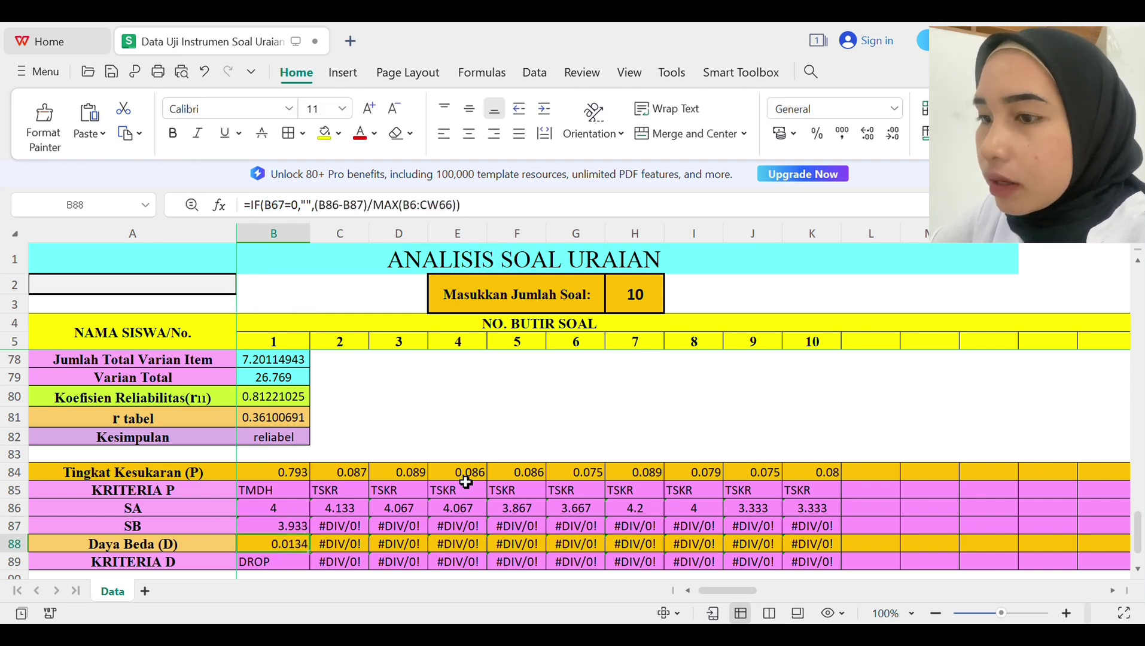
# Step: Fill the SB formula from B87 across to K87 and center the row's values vertically and horizontally
pyautogui.click(282, 525)
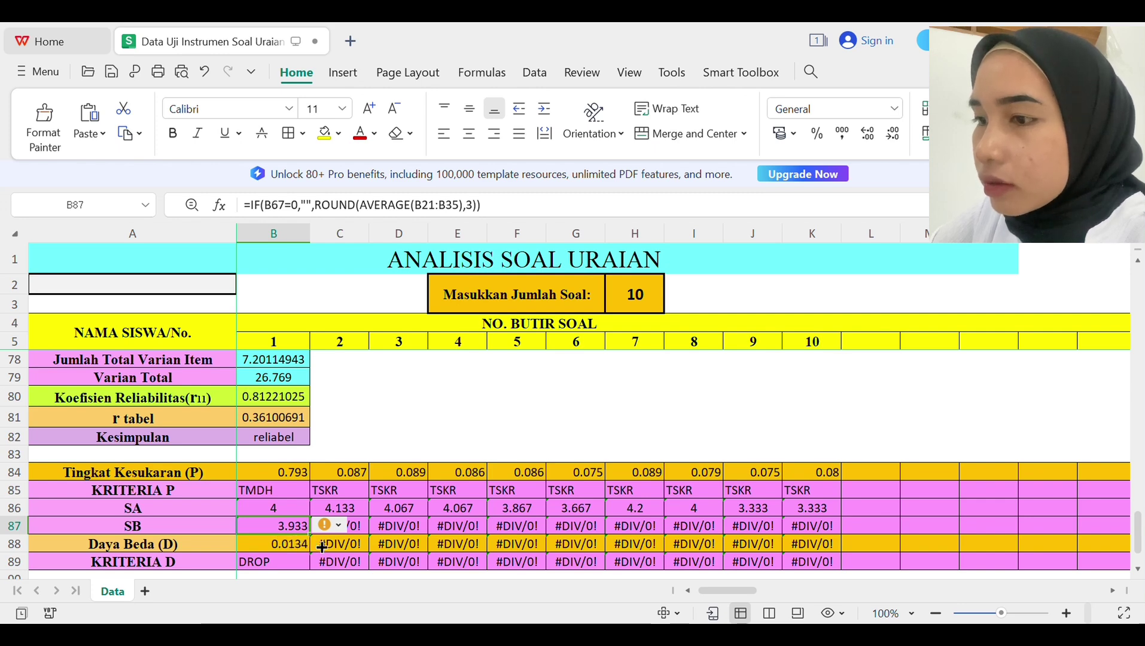
pyautogui.moveTo(336, 547); pyautogui.dragTo(838, 547)
pyautogui.press('Tab')
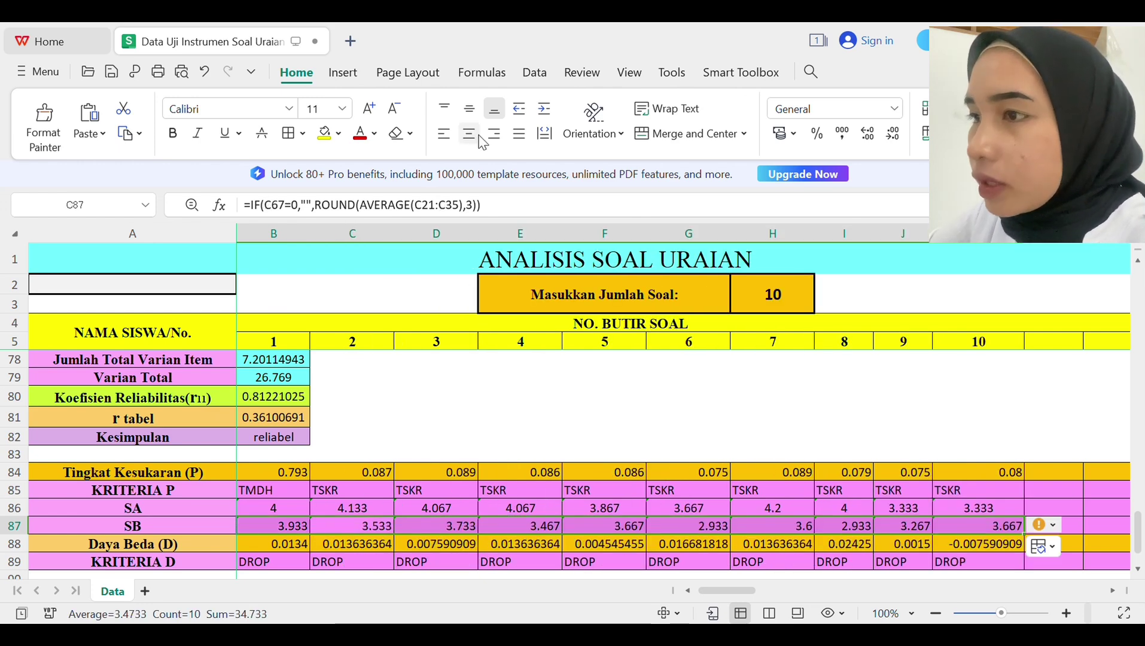
pyautogui.click(471, 111)
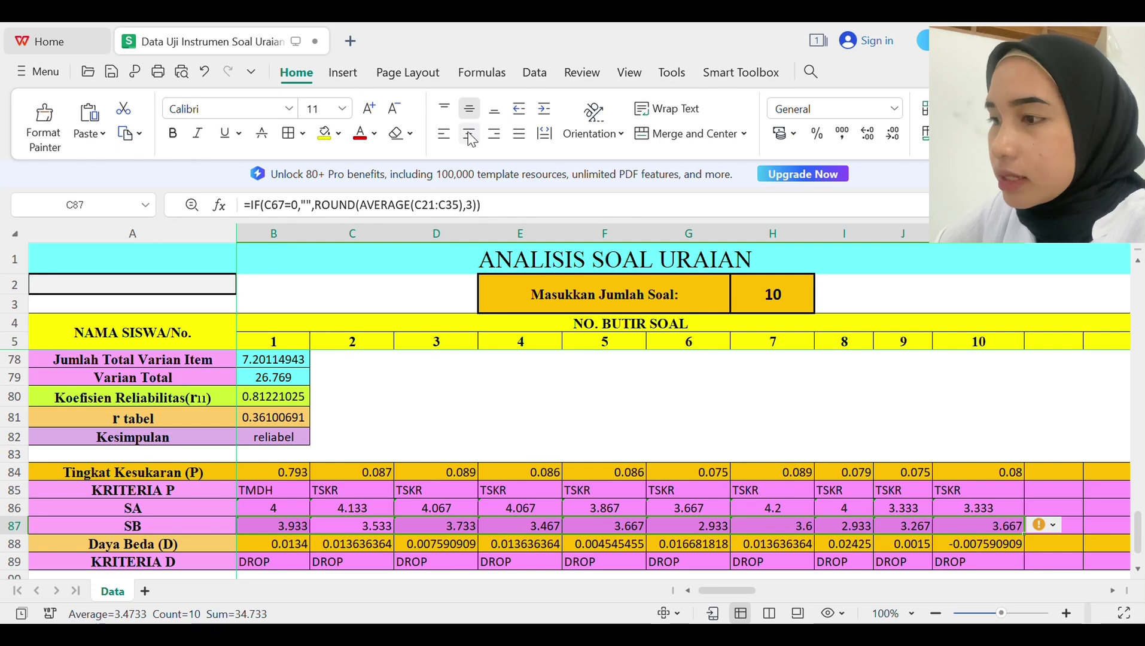
pyautogui.click(469, 133)
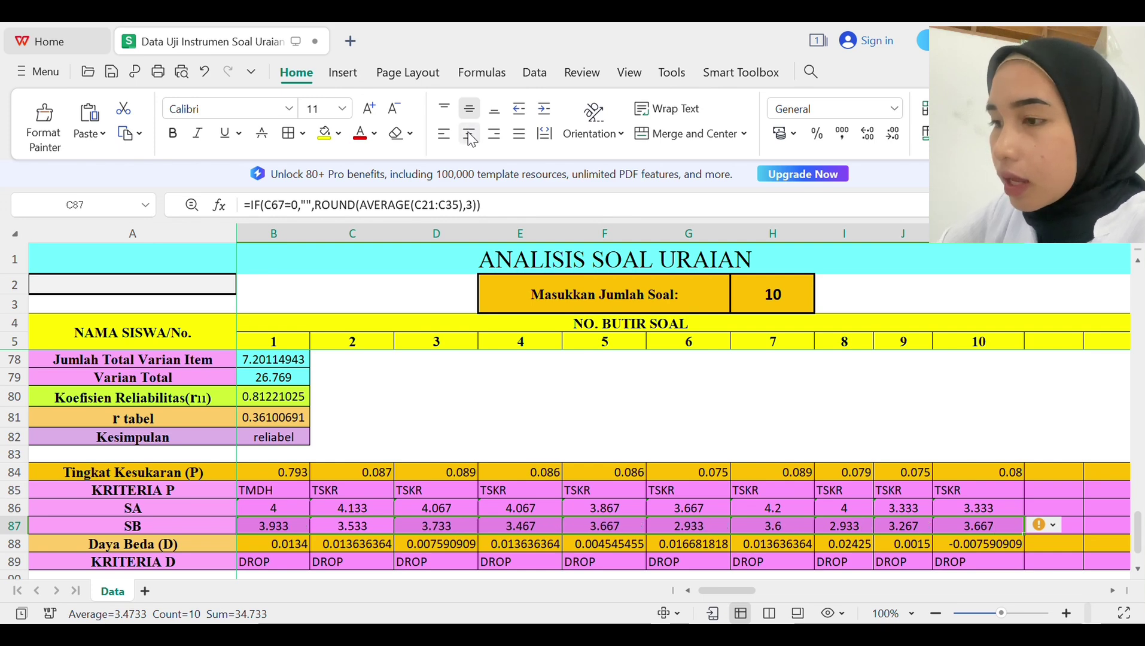
pyautogui.click(473, 423)
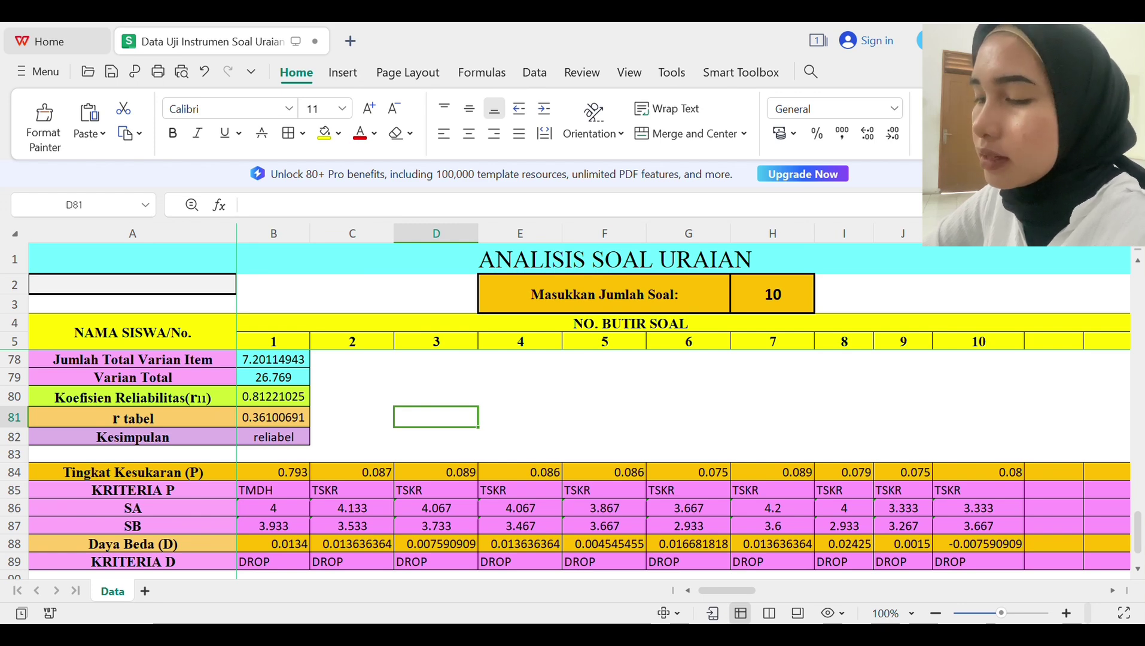
# Step: Examine the Daya Beda (D) formula in B88, which combines the SA and SB averages and the maximum score
pyautogui.click(273, 543)
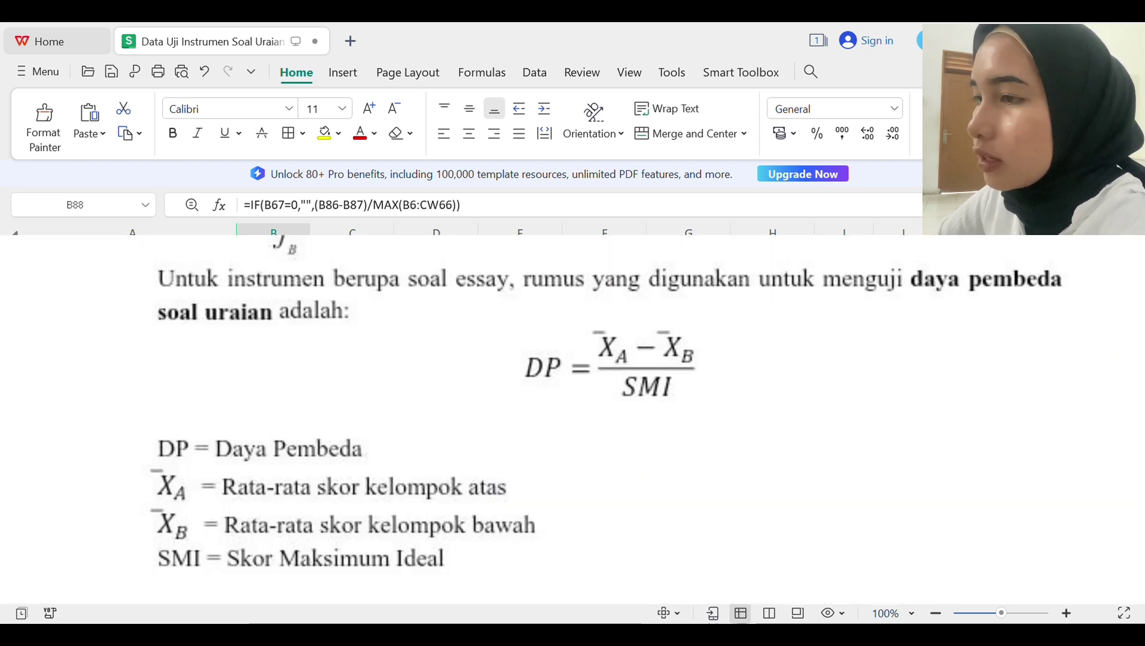
pyautogui.press('Down')
pyautogui.press('Down')
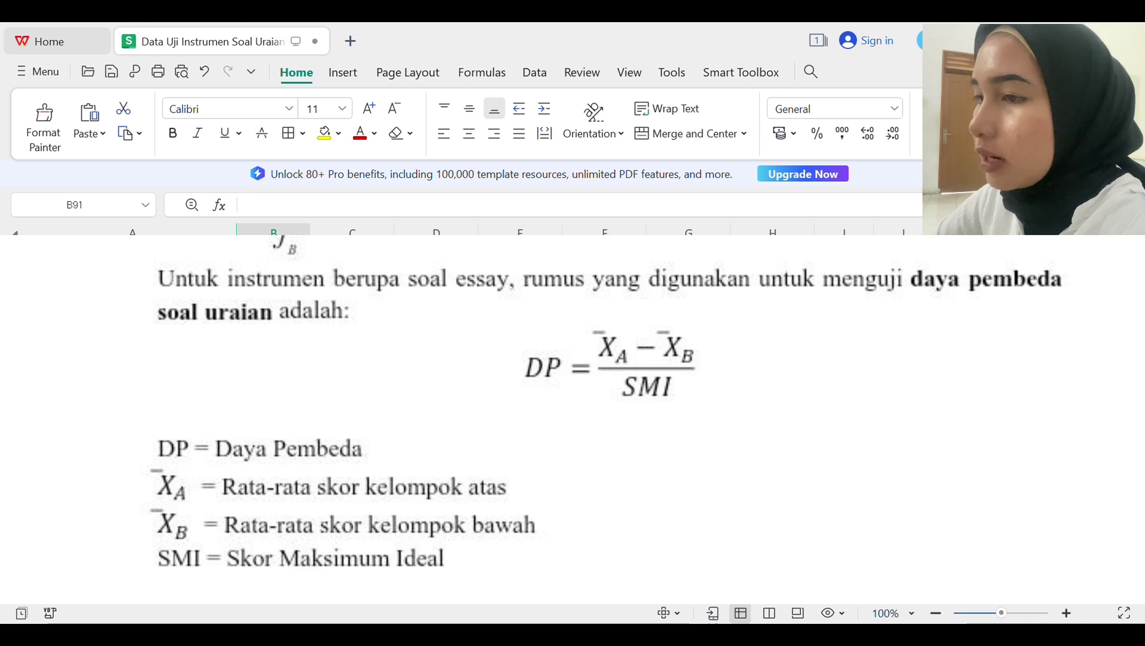